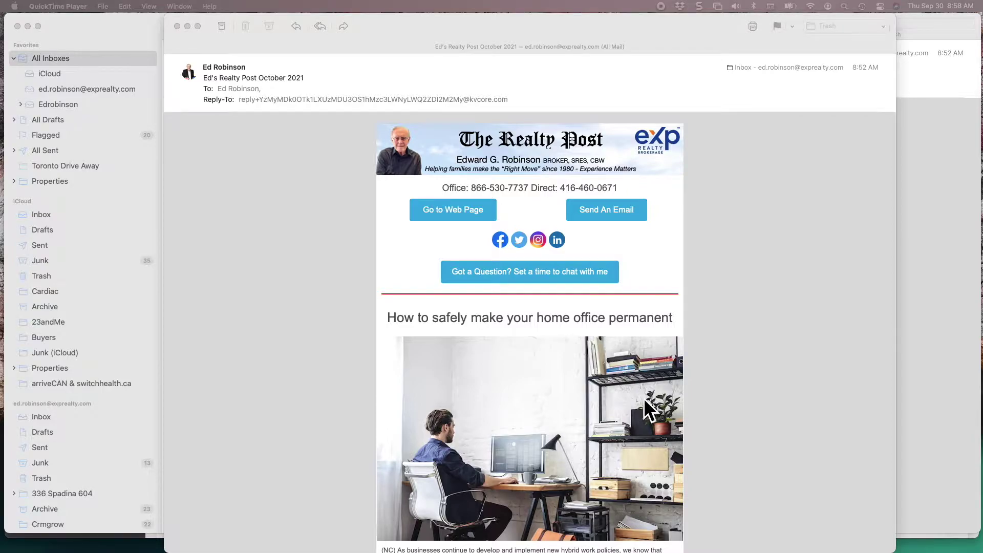
{"action": "scroll", "coordinate": [727, 407], "scroll_direction": "down", "scroll_amount": 5}
{"action": "scroll", "coordinate": [728, 407], "scroll_direction": "down", "scroll_amount": 3}
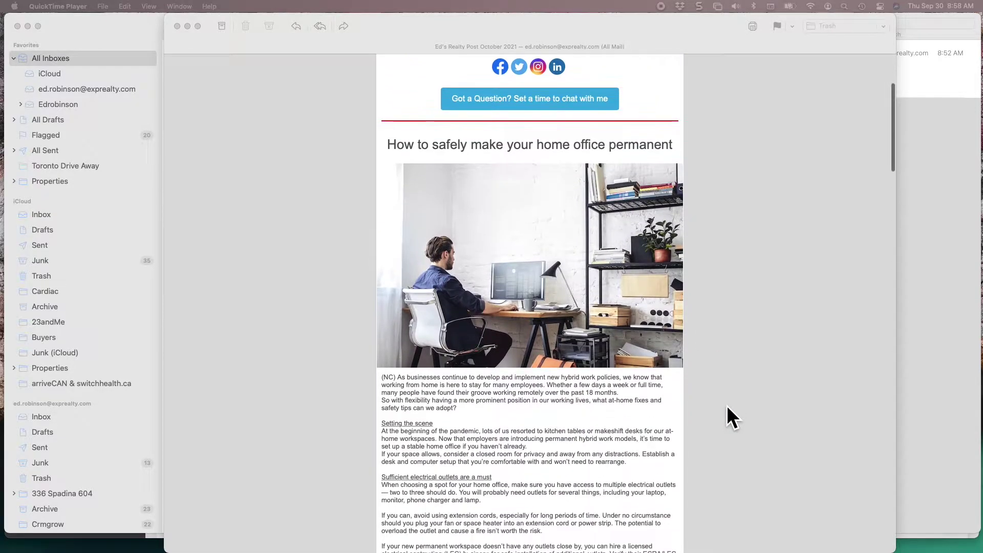
{"action": "scroll", "coordinate": [727, 407], "scroll_direction": "down", "scroll_amount": 3}
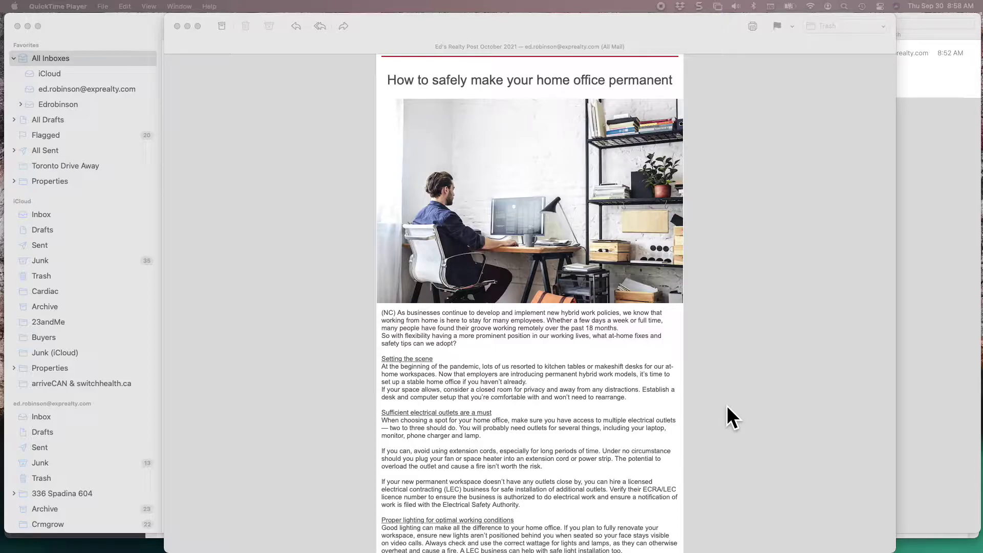
{"action": "scroll", "coordinate": [727, 405], "scroll_direction": "down", "scroll_amount": 5}
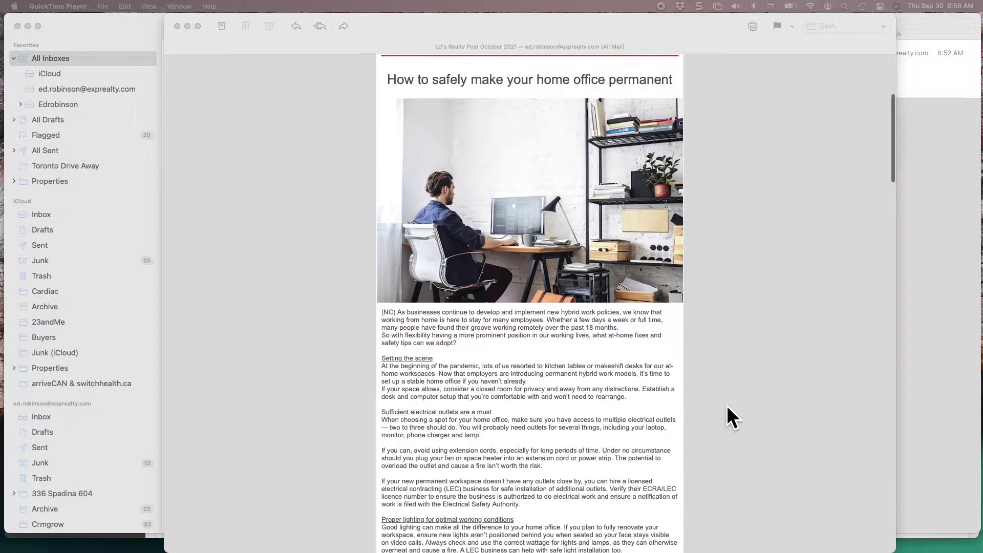
{"action": "scroll", "coordinate": [727, 407], "scroll_direction": "down", "scroll_amount": 5}
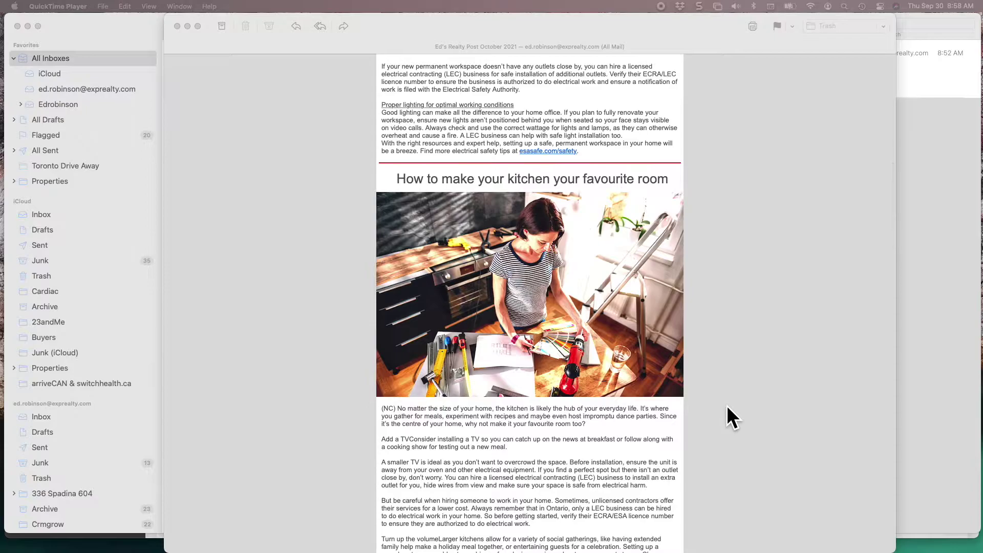
{"action": "scroll", "coordinate": [727, 406], "scroll_direction": "down", "scroll_amount": 7}
{"action": "scroll", "coordinate": [727, 407], "scroll_direction": "down", "scroll_amount": 5}
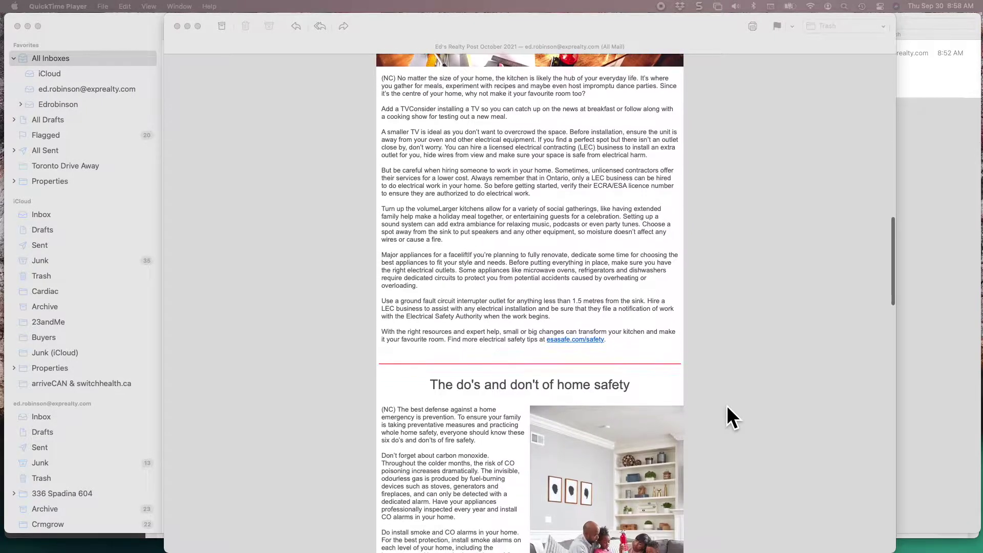
{"action": "scroll", "coordinate": [726, 404], "scroll_direction": "down", "scroll_amount": 2}
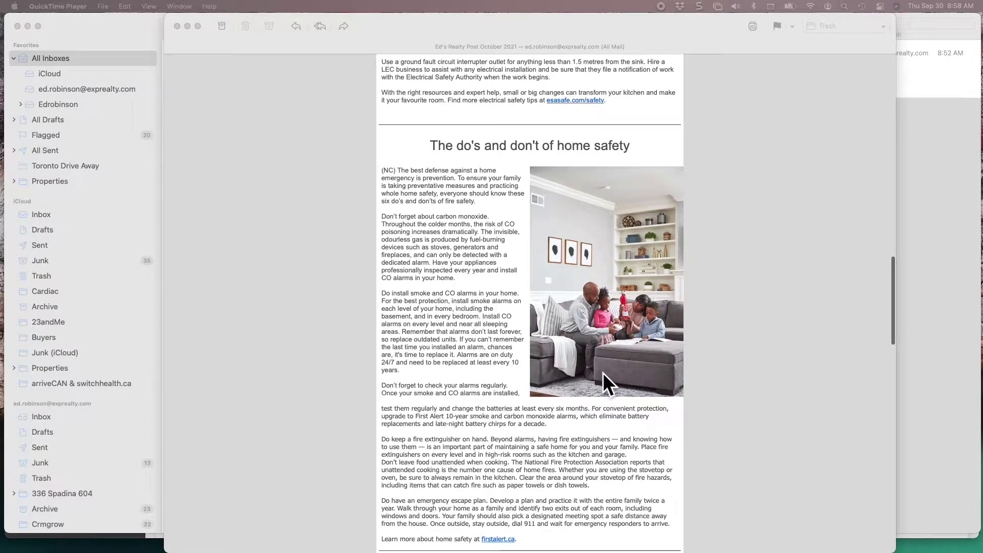
{"action": "scroll", "coordinate": [603, 370], "scroll_direction": "down", "scroll_amount": 5}
{"action": "scroll", "coordinate": [604, 379], "scroll_direction": "down", "scroll_amount": 6}
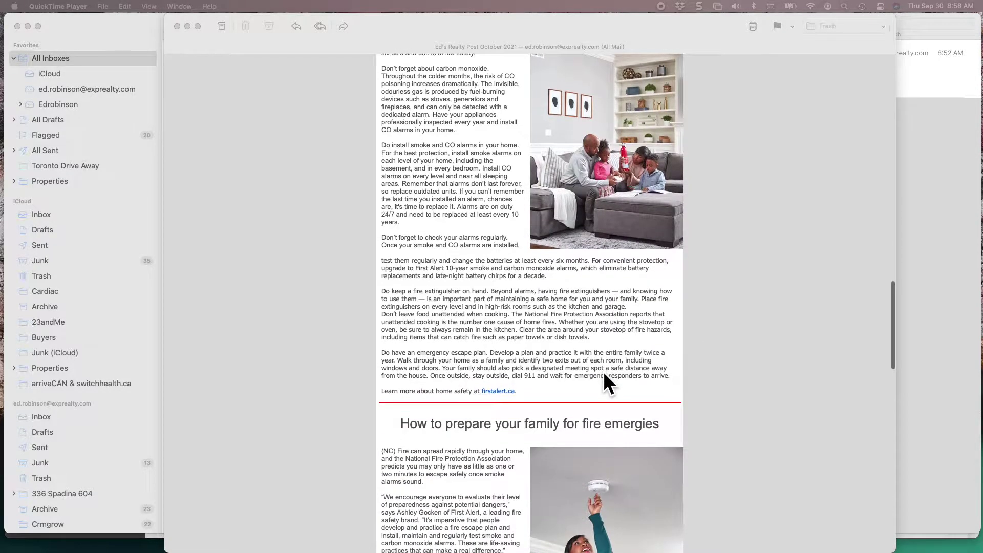
{"action": "scroll", "coordinate": [604, 374], "scroll_direction": "down", "scroll_amount": 10}
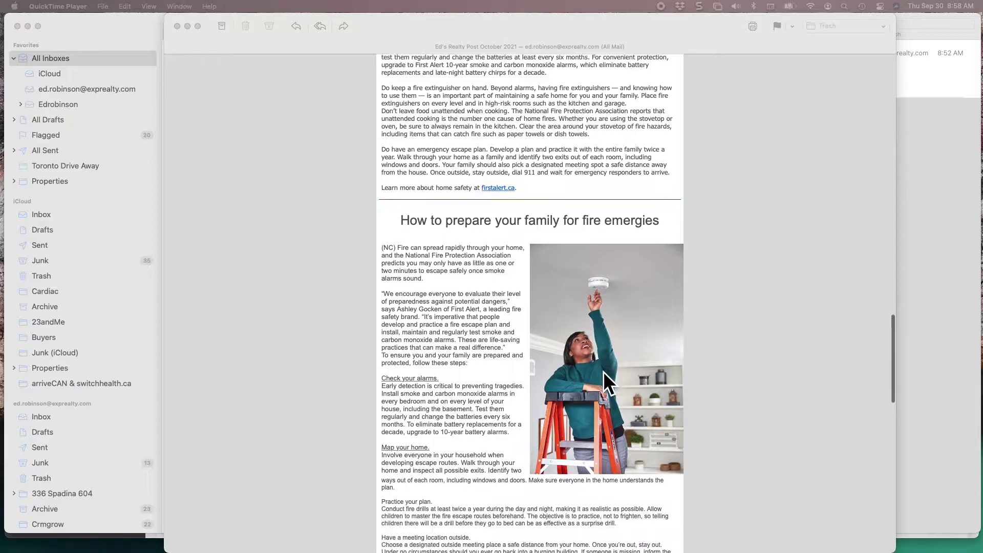
{"action": "scroll", "coordinate": [604, 376], "scroll_direction": "down", "scroll_amount": 5}
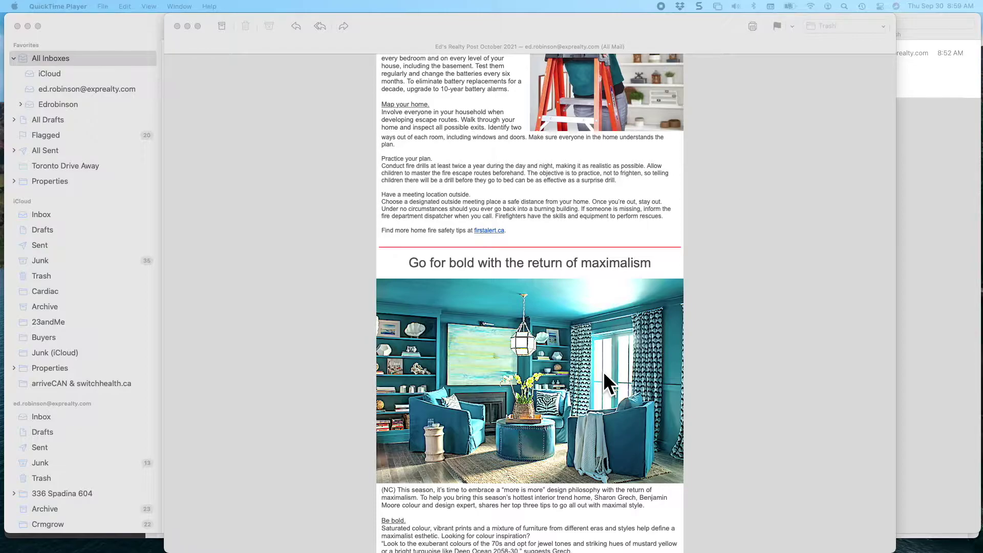
{"action": "scroll", "coordinate": [603, 361], "scroll_direction": "down", "scroll_amount": 4}
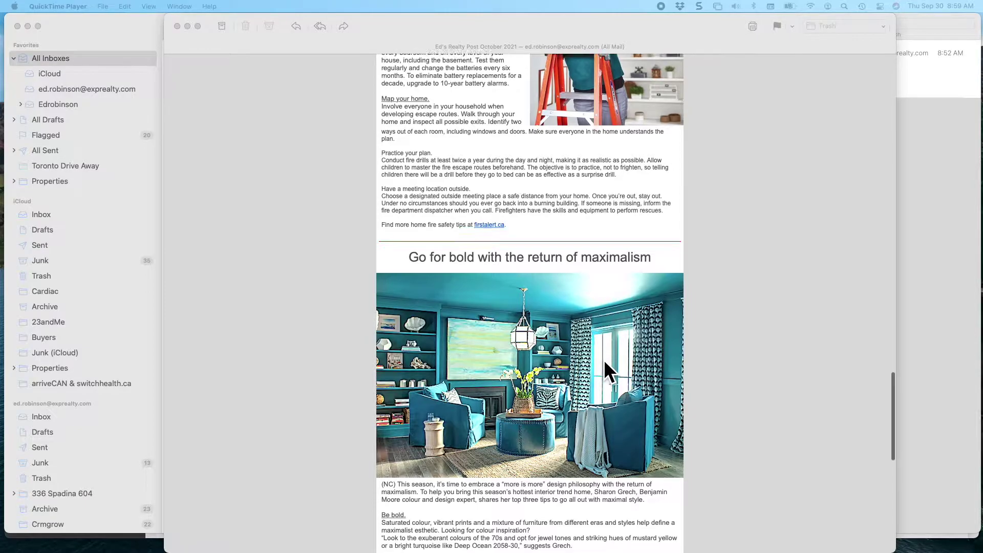
{"action": "scroll", "coordinate": [732, 393], "scroll_direction": "down", "scroll_amount": 2}
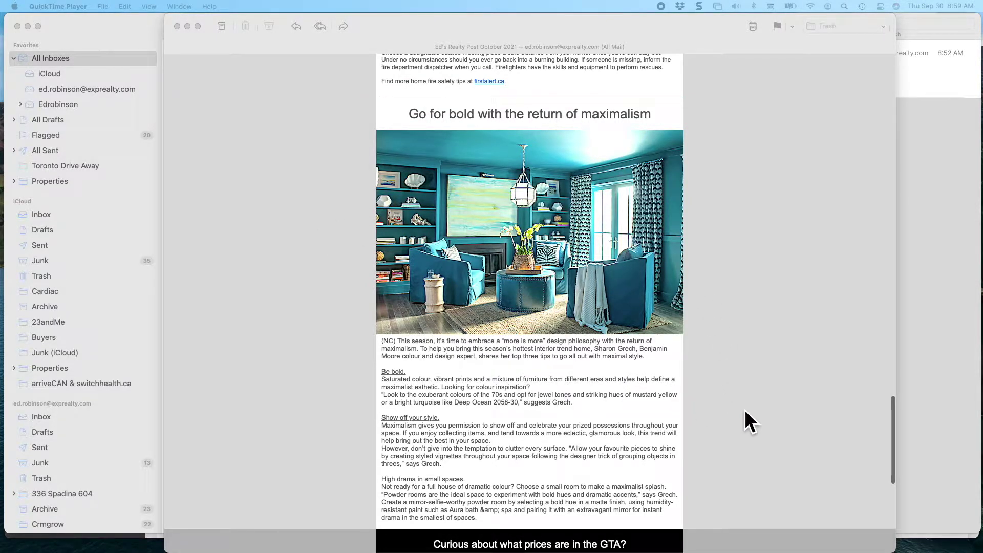
{"action": "scroll", "coordinate": [807, 435], "scroll_direction": "down", "scroll_amount": 8}
{"action": "scroll", "coordinate": [807, 435], "scroll_direction": "down", "scroll_amount": 7}
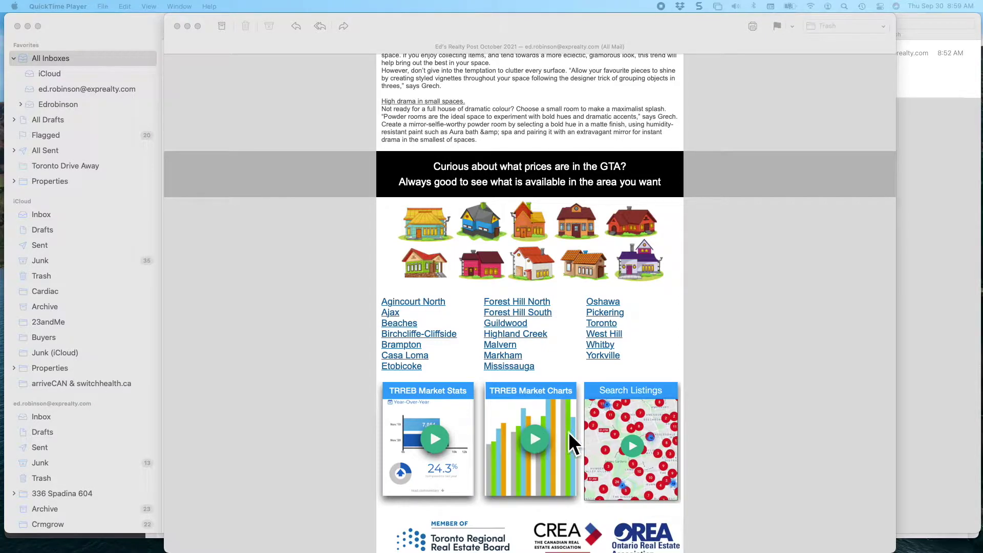
{"action": "scroll", "coordinate": [626, 444], "scroll_direction": "down", "scroll_amount": 2}
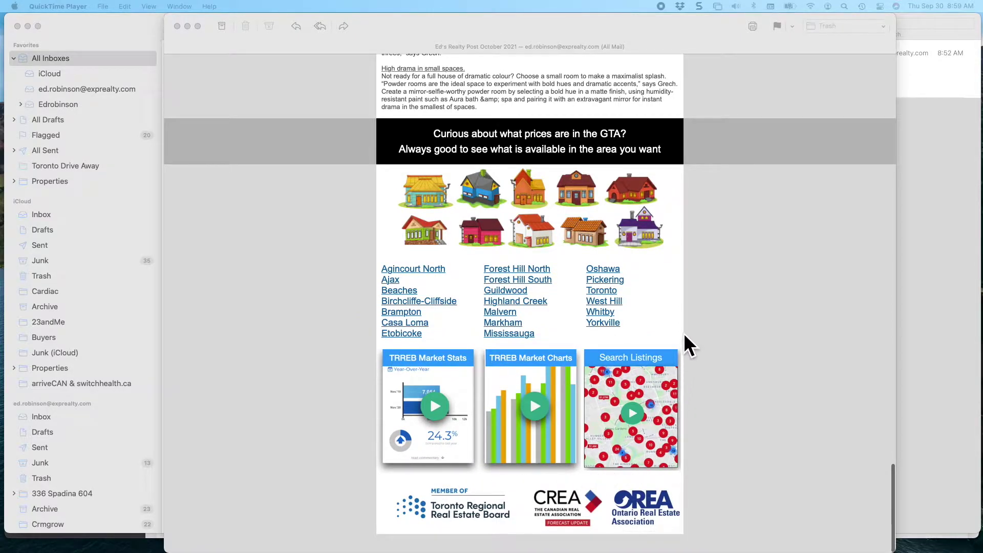
{"action": "scroll", "coordinate": [683, 333], "scroll_direction": "up", "scroll_amount": 15}
{"action": "scroll", "coordinate": [684, 335], "scroll_direction": "up", "scroll_amount": 20}
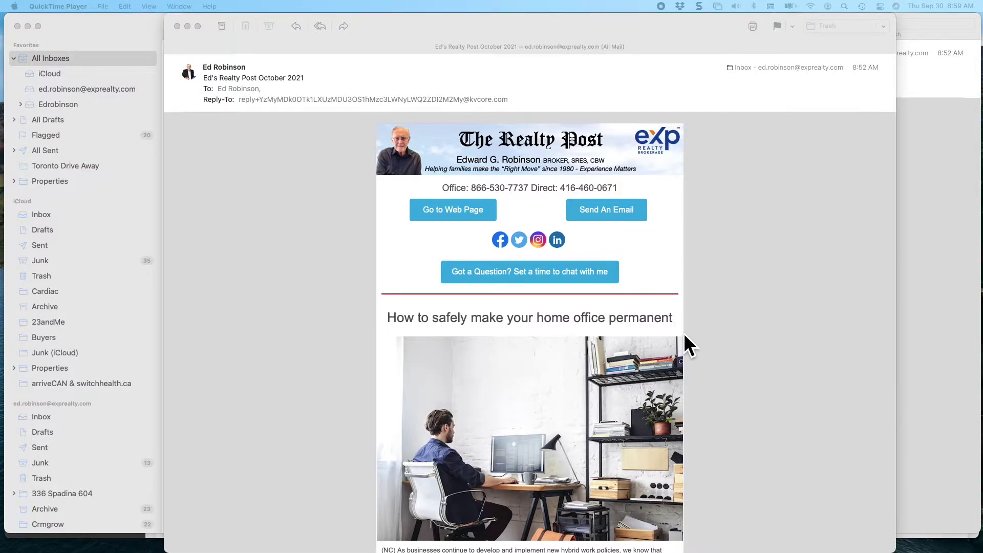
{"action": "key", "text": "ctrl+Up"}
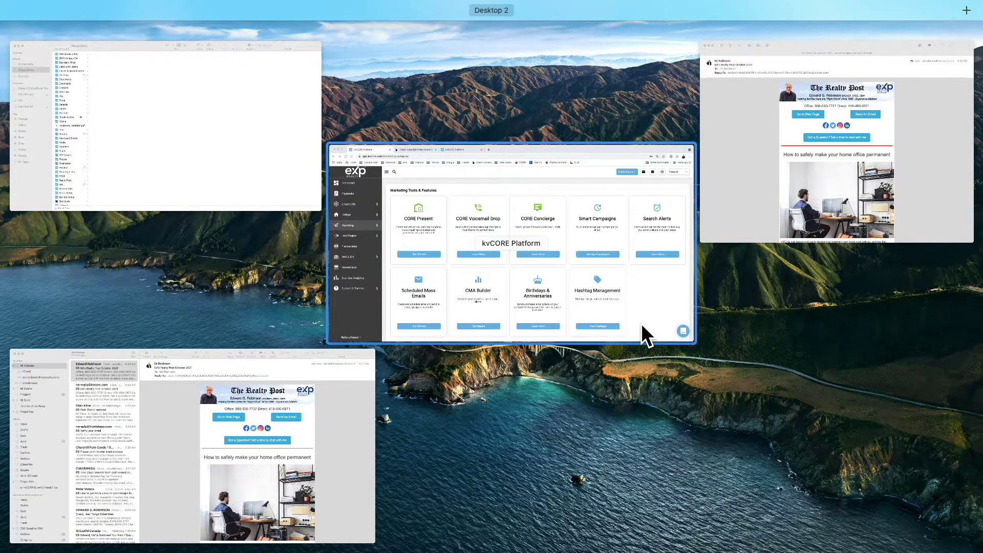
Bring forward the Chrome window showing kvCORE's Marketing Tools & Features page.
{"action": "left_click", "coordinate": [642, 332]}
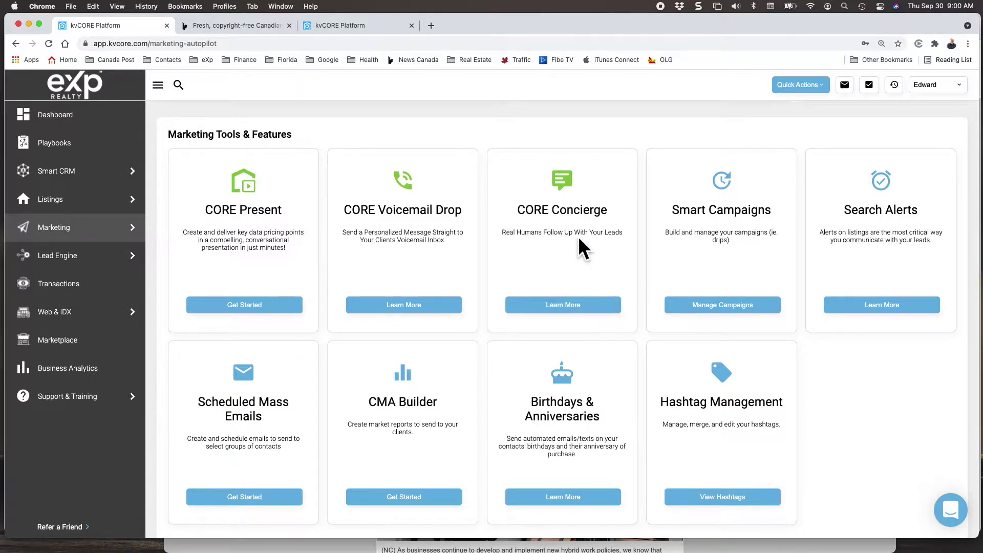
On News Canada, open the Articles listing and limit it to the October issue.
{"action": "left_click", "coordinate": [266, 28]}
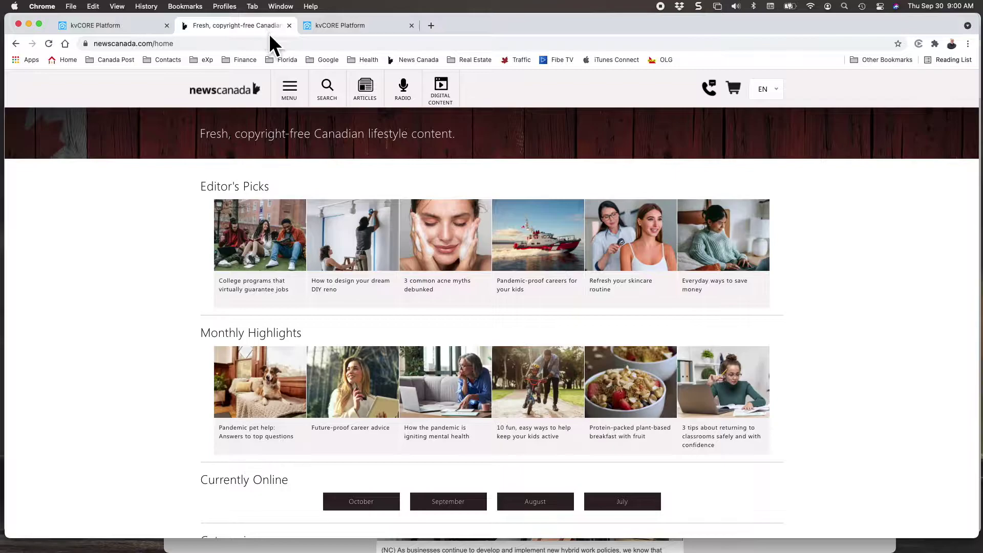
{"action": "left_click", "coordinate": [424, 58]}
{"action": "left_click", "coordinate": [366, 95]}
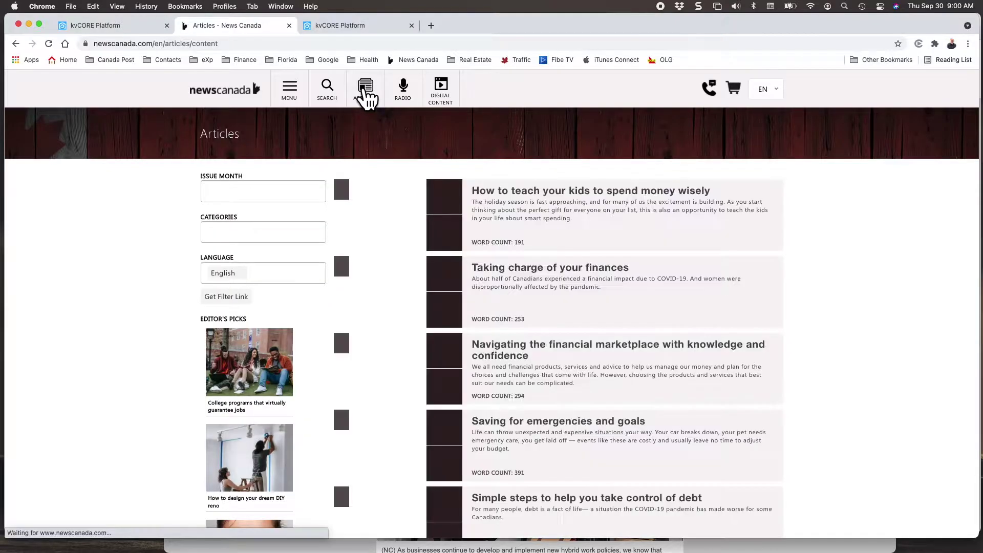
{"action": "left_click", "coordinate": [223, 200]}
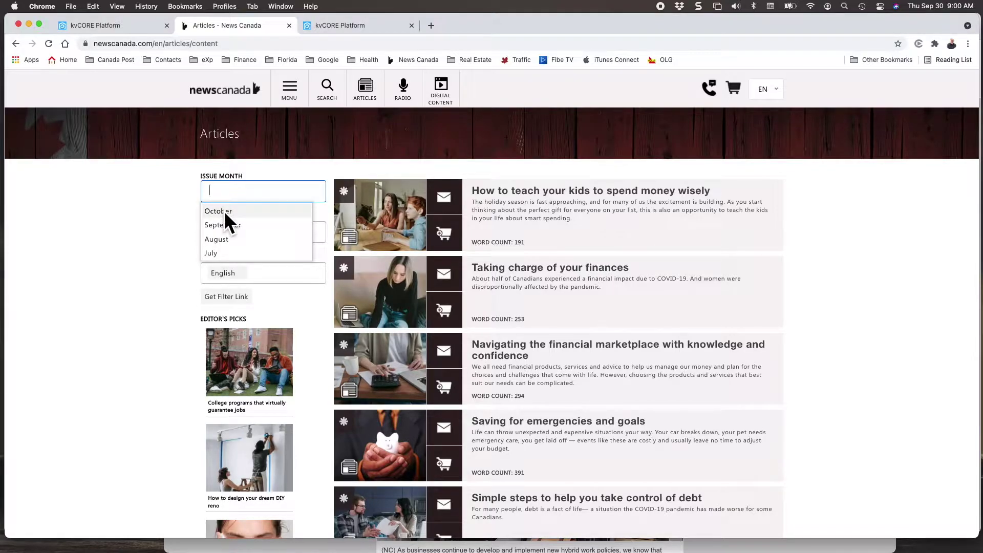
{"action": "left_click", "coordinate": [223, 210]}
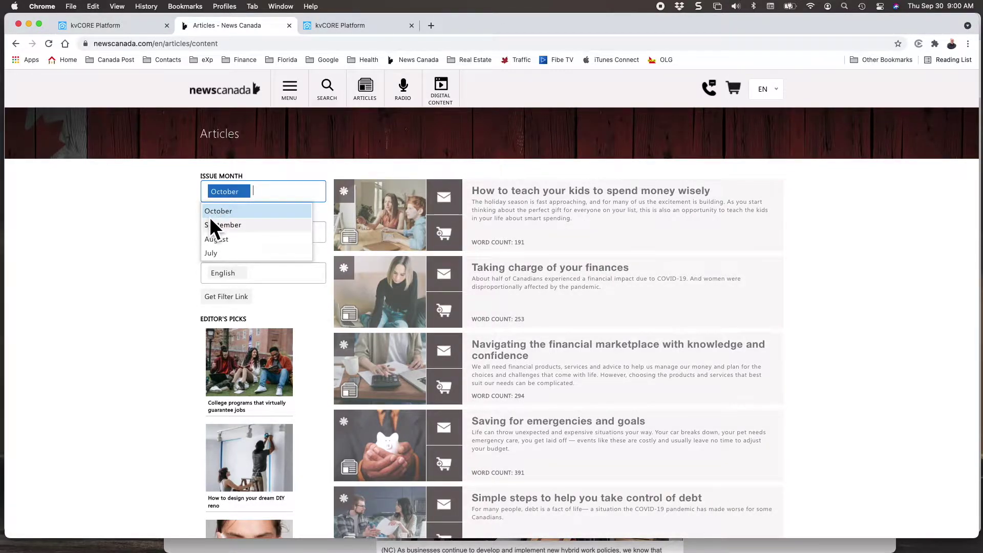
{"action": "left_click", "coordinate": [177, 248]}
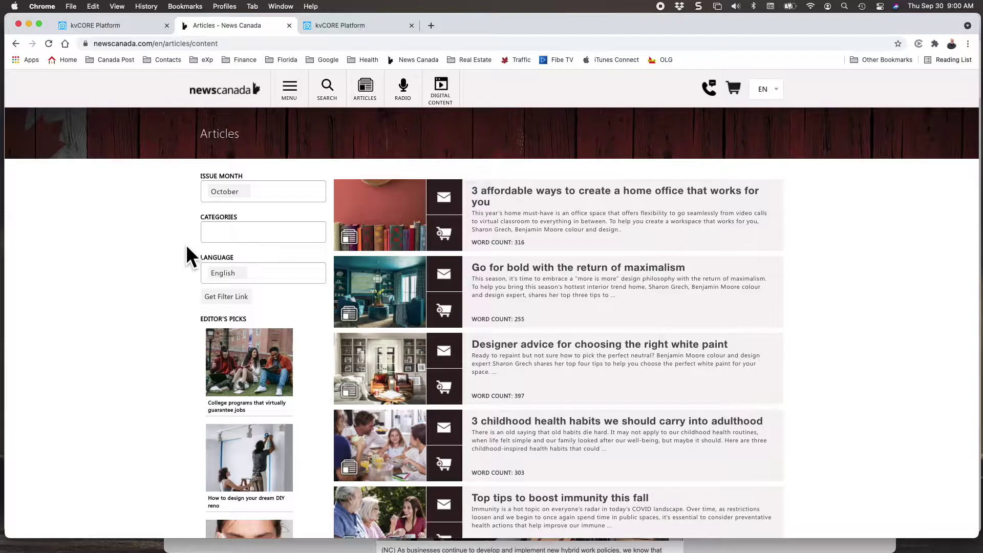
Filter the articles to the 55+, House & Home and Family & Community categories.
{"action": "left_click", "coordinate": [248, 228]}
{"action": "left_click", "coordinate": [232, 267]}
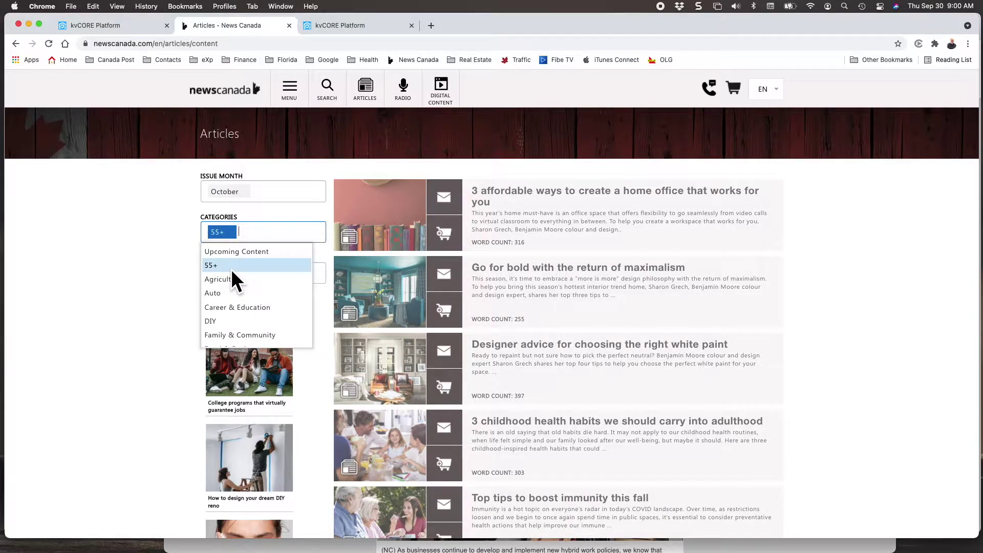
{"action": "scroll", "coordinate": [232, 272], "scroll_direction": "down", "scroll_amount": 3}
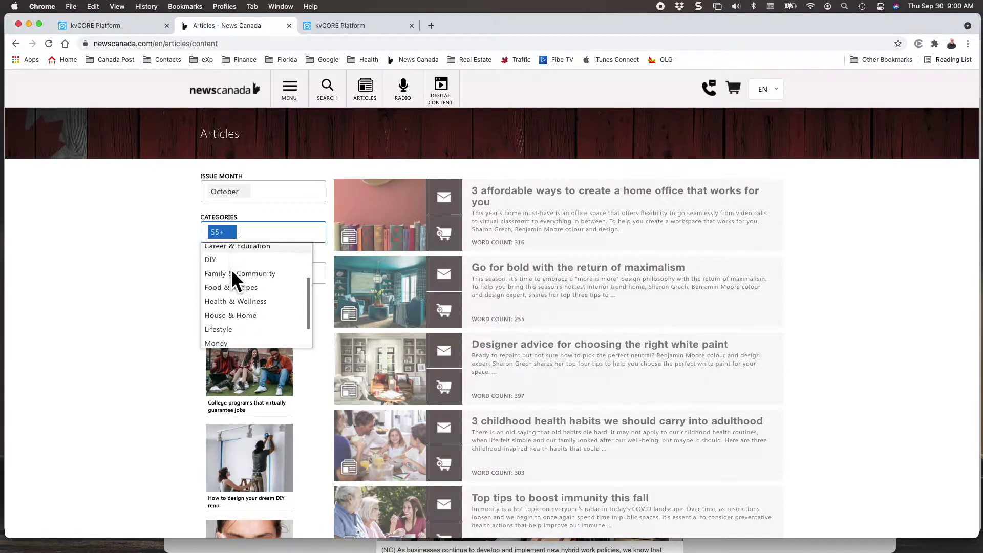
{"action": "left_click", "coordinate": [231, 304]}
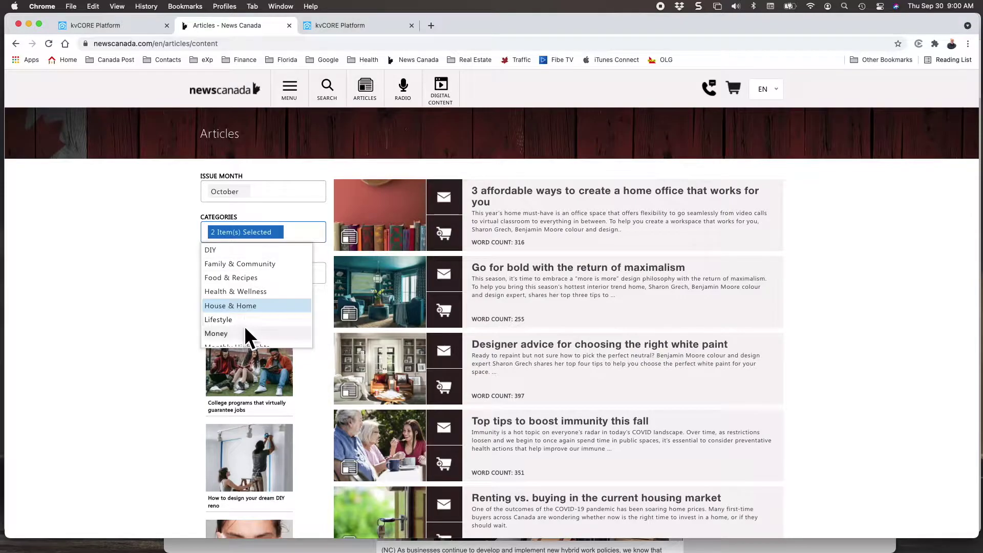
{"action": "left_click", "coordinate": [248, 265]}
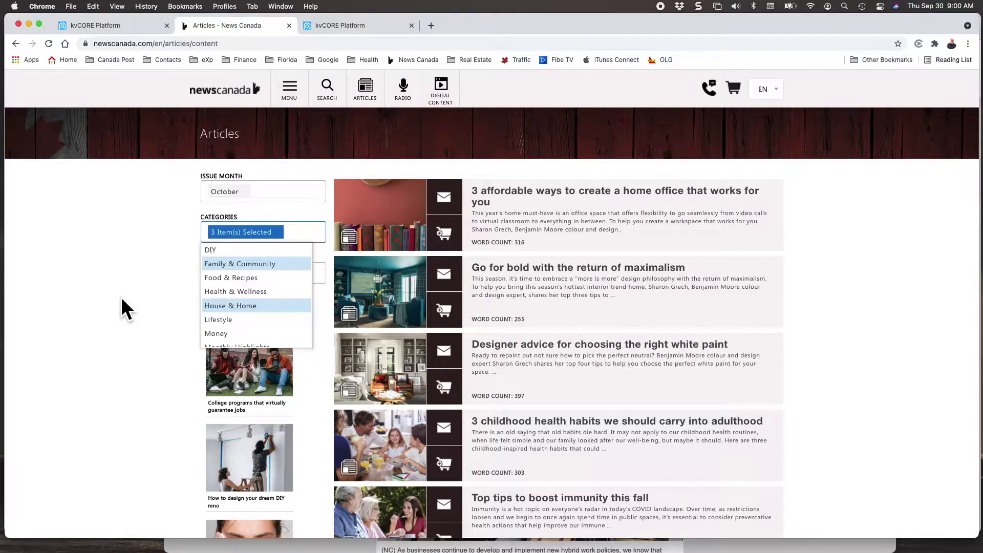
{"action": "scroll", "coordinate": [456, 329], "scroll_direction": "down", "scroll_amount": 3}
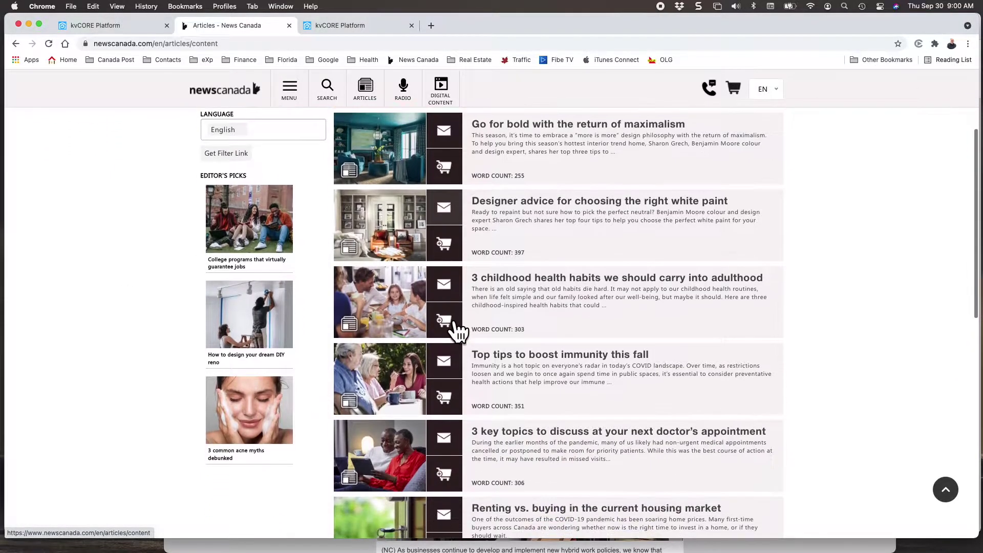
{"action": "scroll", "coordinate": [458, 329], "scroll_direction": "up", "scroll_amount": 3}
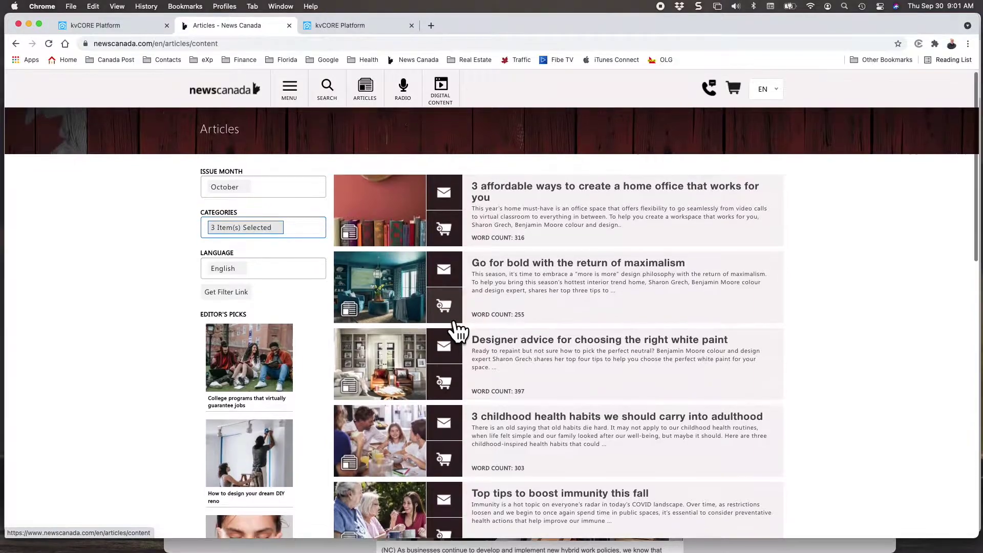
Open 'Go for bold with the return of maximalism' in a new tab and add it to the cart.
{"action": "scroll", "coordinate": [457, 330], "scroll_direction": "down", "scroll_amount": 1}
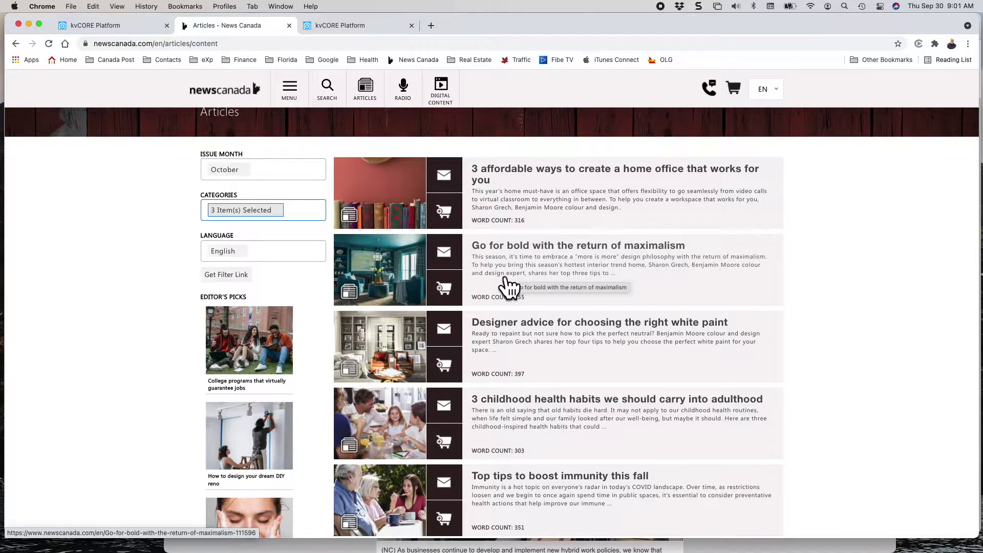
{"action": "left_click", "coordinate": [385, 283]}
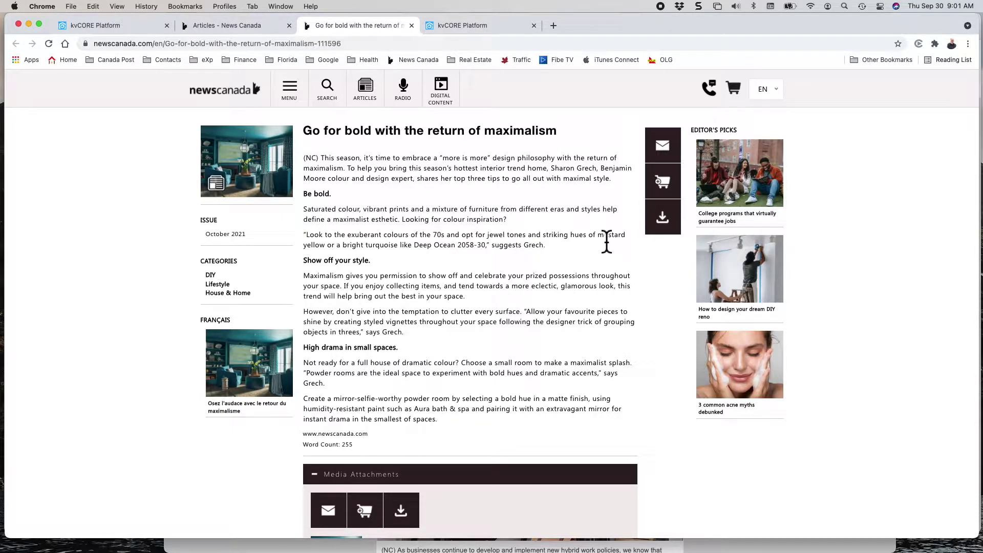
{"action": "left_click", "coordinate": [663, 183]}
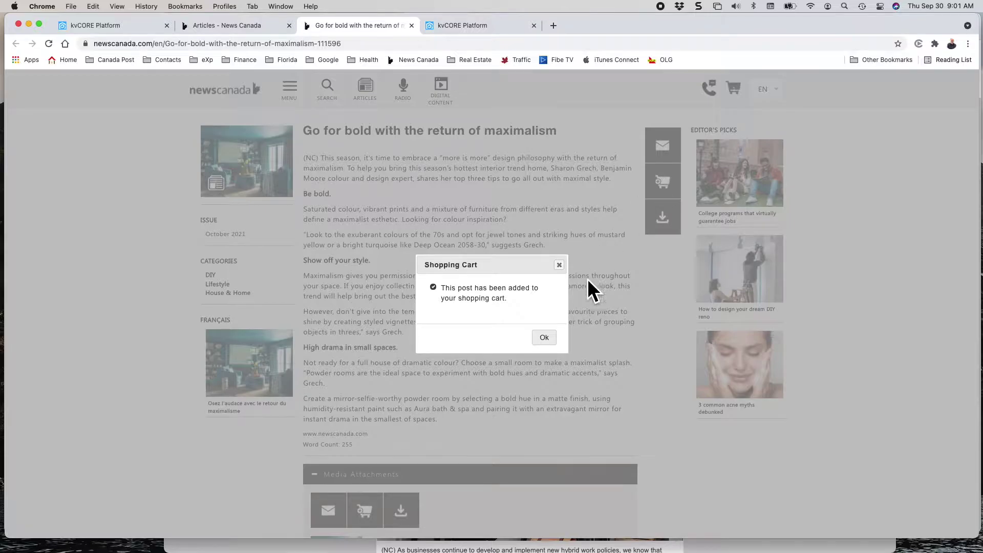
{"action": "left_click", "coordinate": [543, 337]}
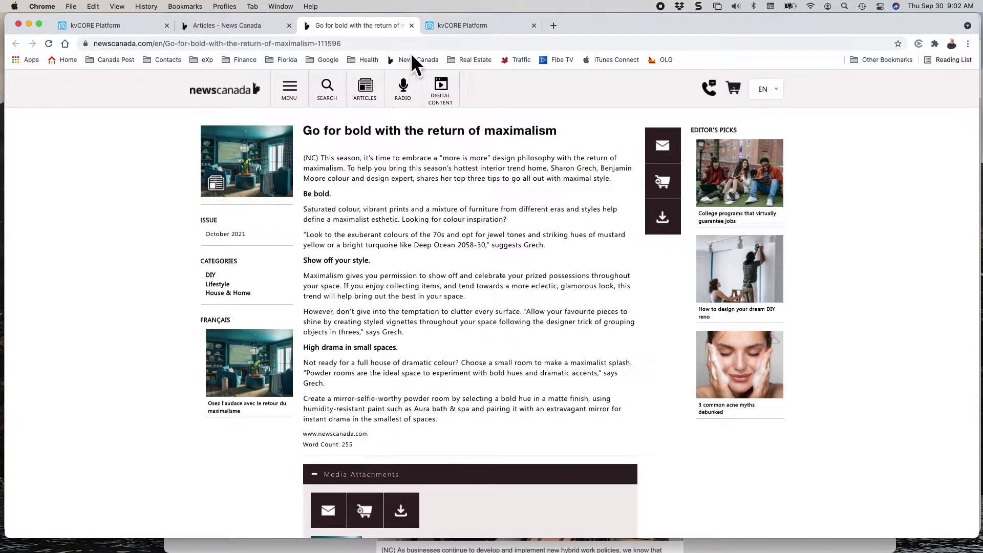
Close the maximalism tab and open 'Renting vs. buying in the current housing market' in a new tab.
{"action": "left_click", "coordinate": [411, 25]}
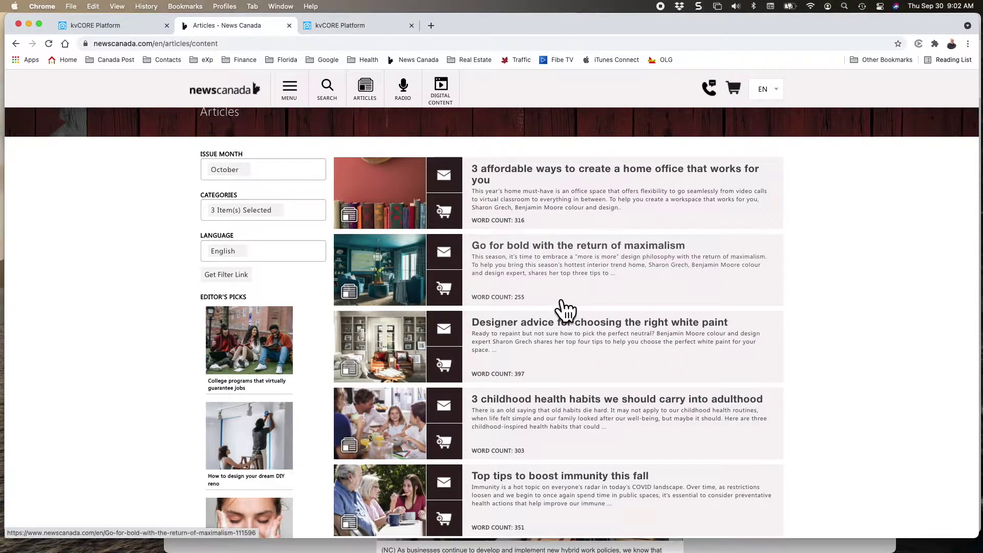
{"action": "scroll", "coordinate": [562, 305], "scroll_direction": "down", "scroll_amount": 2}
{"action": "scroll", "coordinate": [562, 297], "scroll_direction": "down", "scroll_amount": 2}
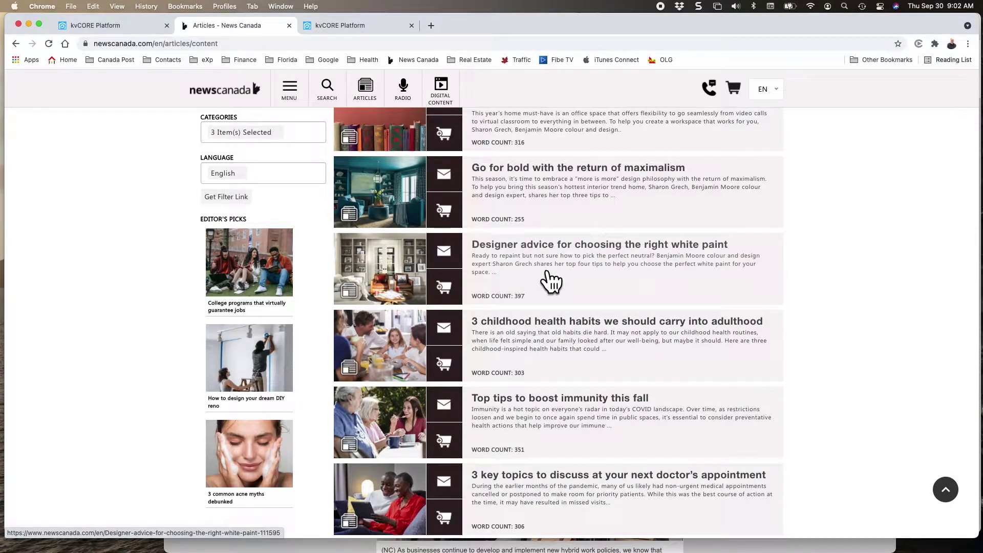
{"action": "scroll", "coordinate": [551, 281], "scroll_direction": "down", "scroll_amount": 3}
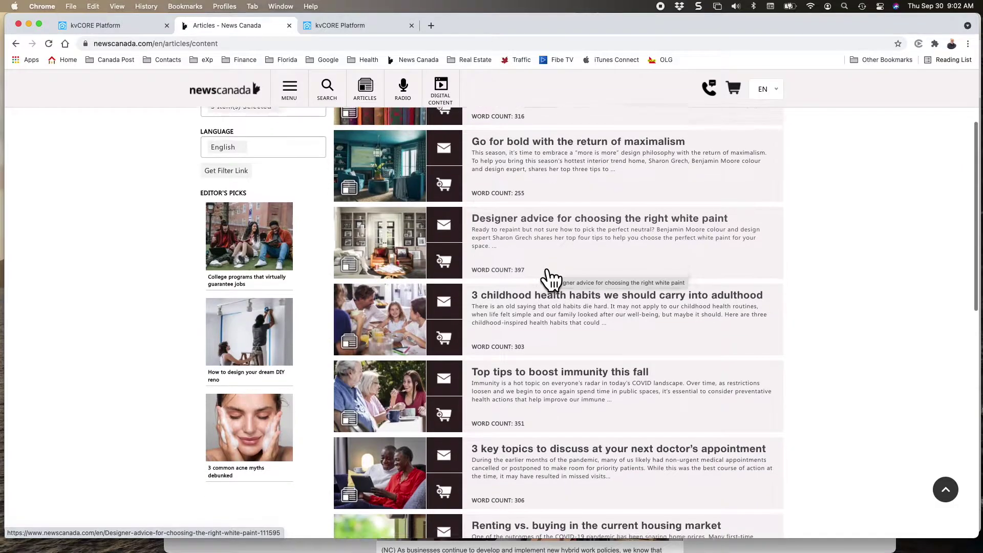
{"action": "scroll", "coordinate": [551, 280], "scroll_direction": "down", "scroll_amount": 3}
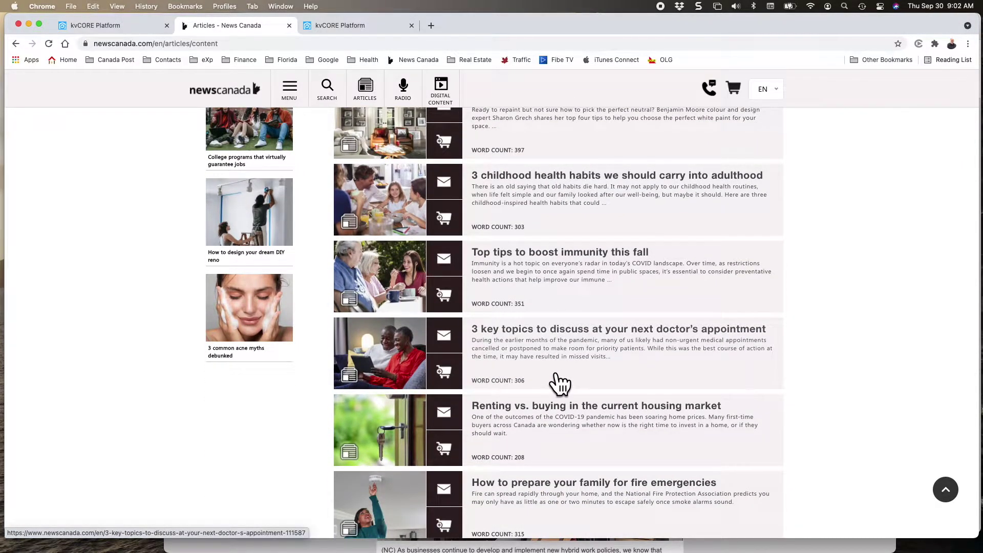
{"action": "scroll", "coordinate": [559, 384], "scroll_direction": "down", "scroll_amount": 3}
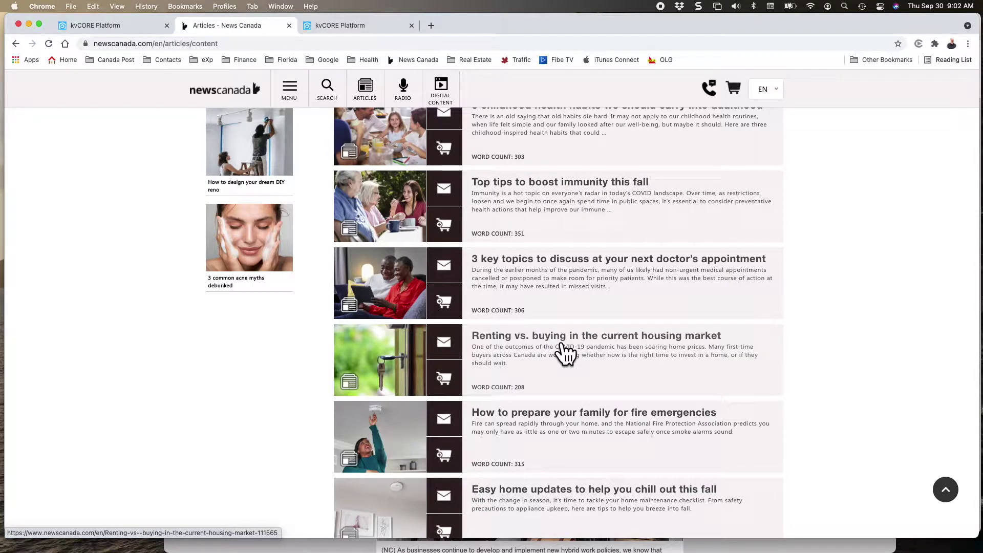
{"action": "left_click", "coordinate": [564, 353]}
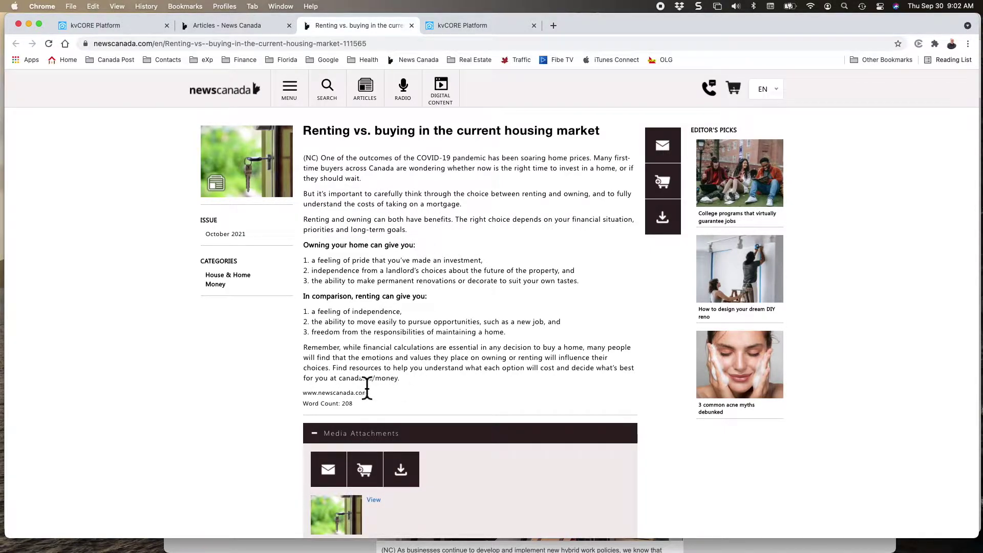
Add the Renting vs. buying article to the shopping cart and confirm.
{"action": "left_click_drag", "start_coordinate": [342, 384], "coordinate": [398, 384]}
{"action": "left_click", "coordinate": [398, 384]}
{"action": "left_click", "coordinate": [659, 181]}
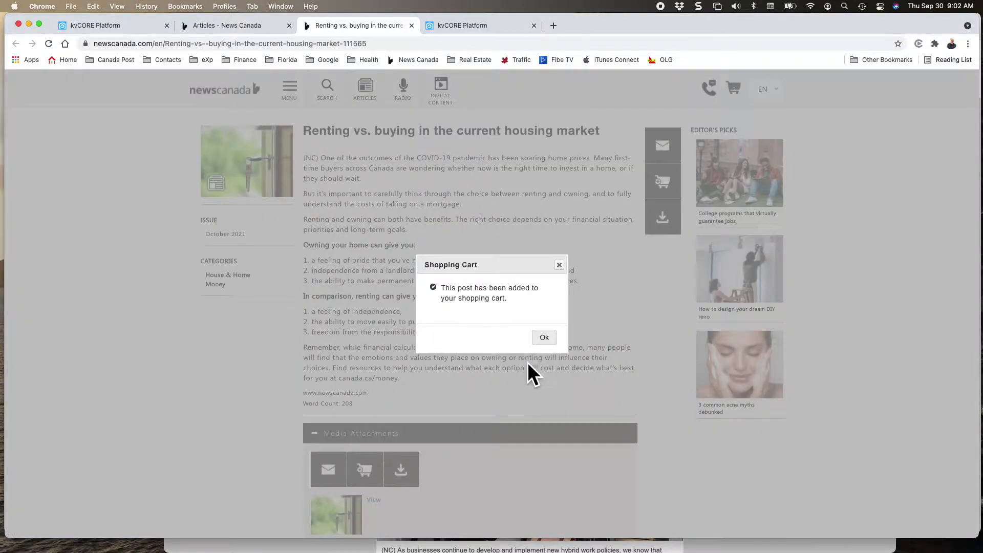
{"action": "left_click", "coordinate": [544, 337]}
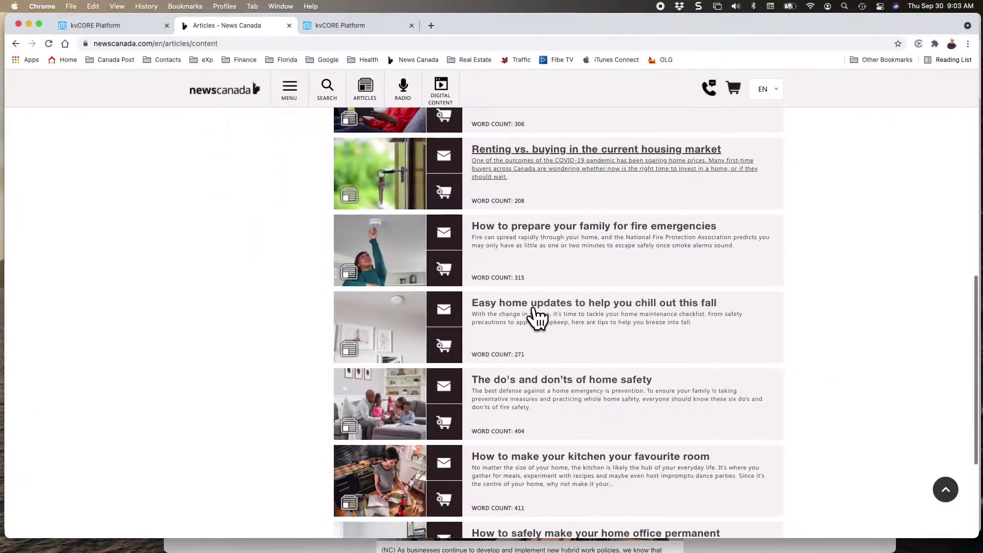
Add two more articles to the cart, including 'The do's and don'ts of home safety', closing each tab.
{"action": "left_click", "coordinate": [532, 309]}
{"action": "right_click", "coordinate": [670, 182]}
{"action": "left_click", "coordinate": [668, 182]}
{"action": "key", "text": "super+w"}
{"action": "left_click", "coordinate": [530, 278]}
{"action": "scroll", "coordinate": [502, 382], "scroll_direction": "down", "scroll_amount": 3}
{"action": "scroll", "coordinate": [501, 382], "scroll_direction": "up", "scroll_amount": 3}
{"action": "left_click", "coordinate": [659, 186]}
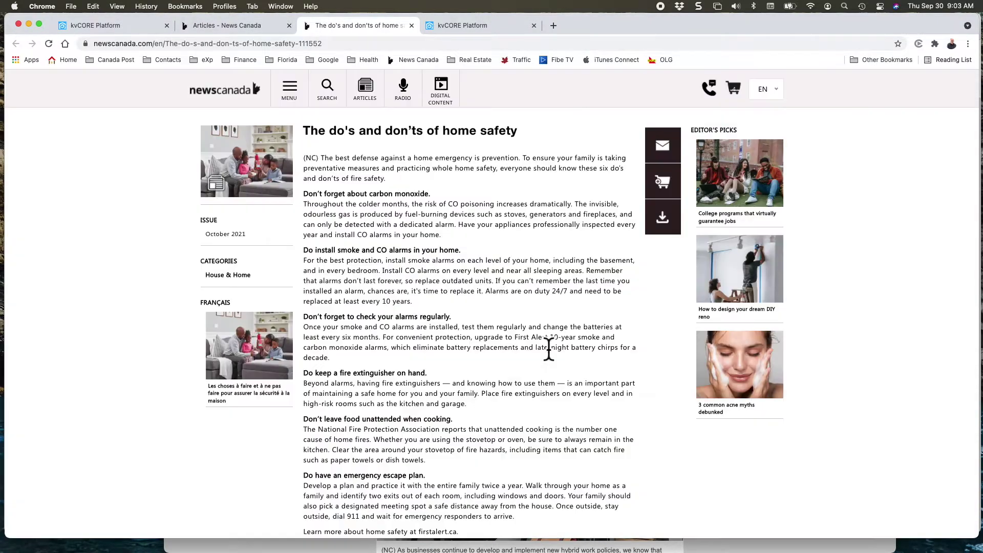
{"action": "key", "text": "super+w"}
Add the electric car charger article to the cart and open the cart listing five posts.
{"action": "scroll", "coordinate": [537, 441], "scroll_direction": "down", "scroll_amount": 10}
{"action": "left_click", "coordinate": [537, 444]}
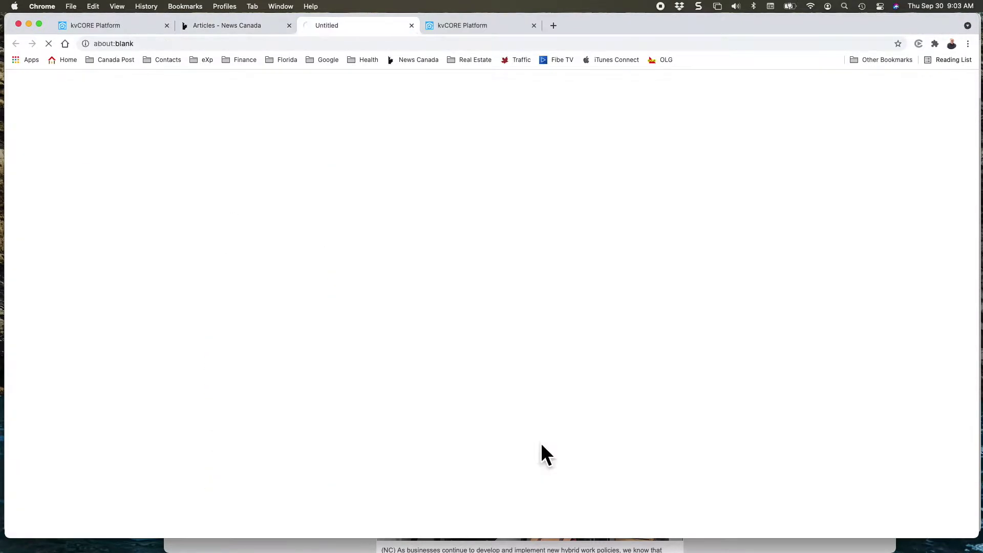
{"action": "left_click", "coordinate": [662, 183]}
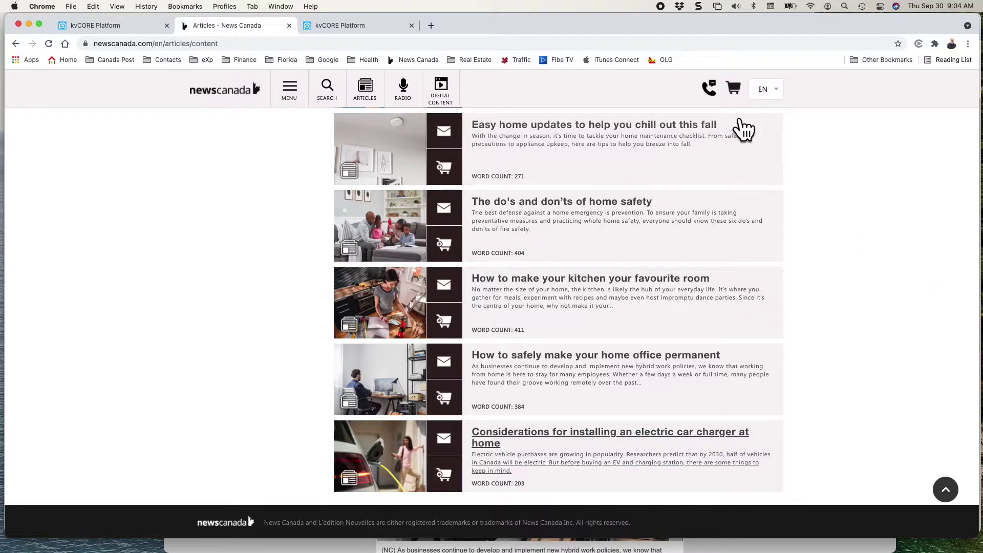
{"action": "left_click", "coordinate": [733, 89]}
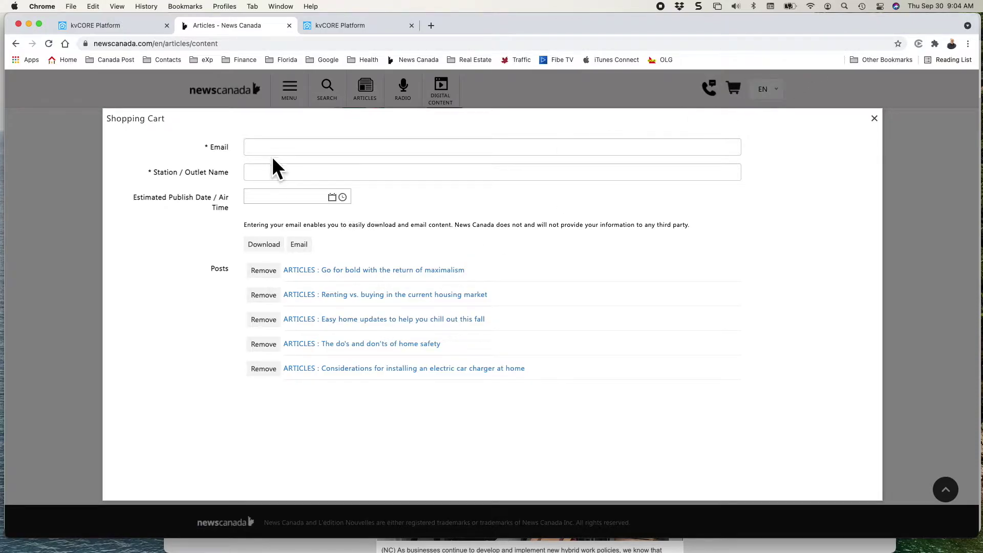
Enter the contact e-mail and outlet name 'The Realty Post' in the cart form, then download the posts.
{"action": "left_click", "coordinate": [277, 154]}
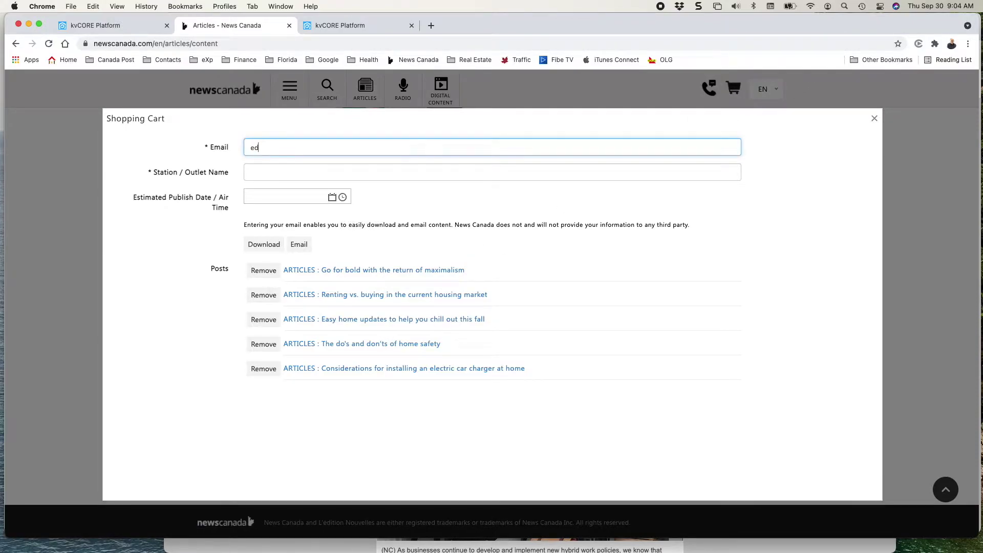
{"action": "left_click", "coordinate": [266, 177]}
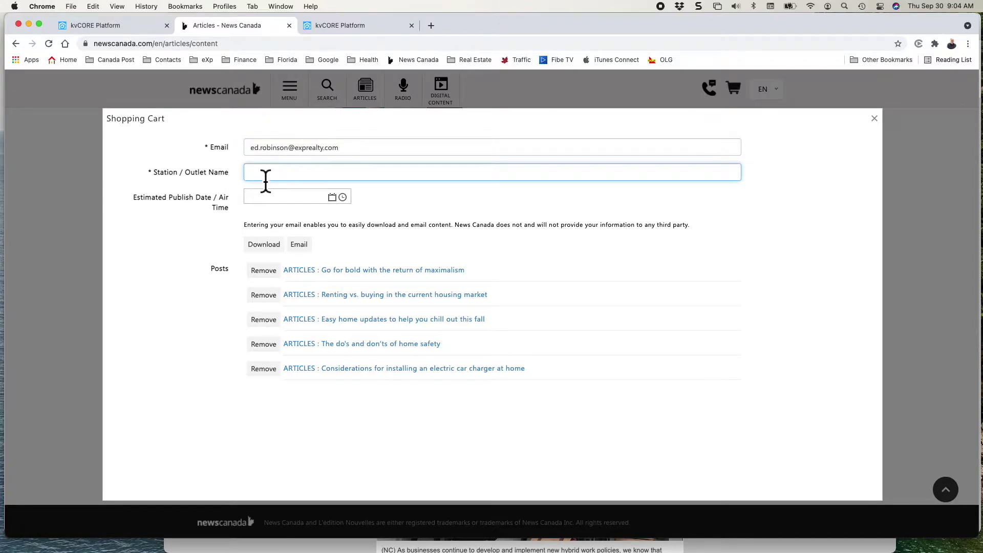
{"action": "type", "text": "The Realty Post"}
{"action": "key", "text": "Tab"}
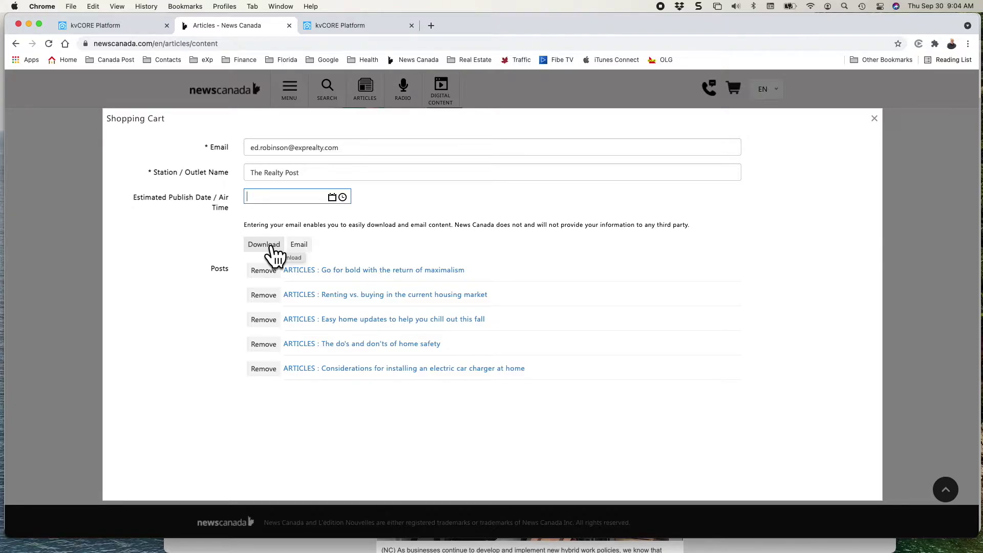
{"action": "left_click", "coordinate": [271, 247]}
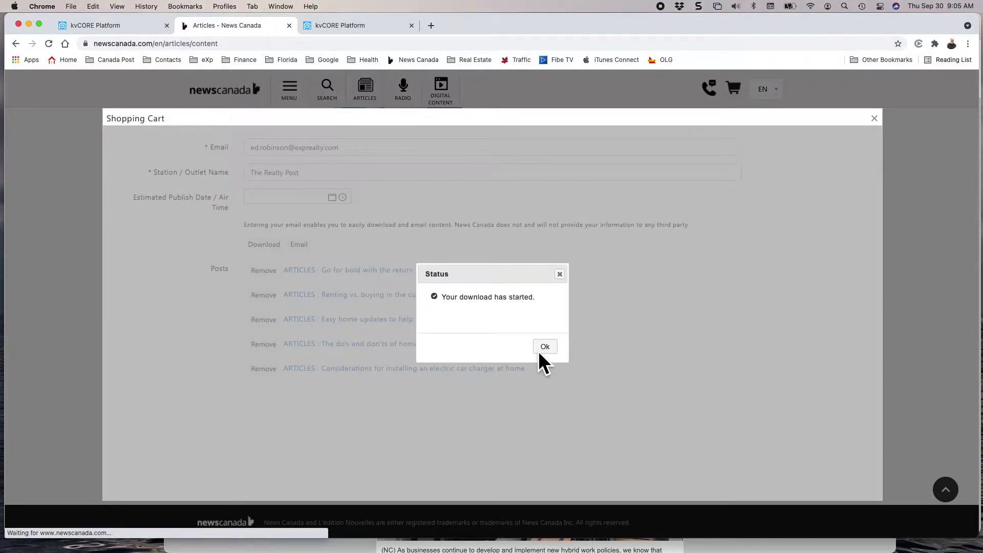
Acknowledge the download notice and browse to iCloud Drive's Realty Post folder in the Save dialog.
{"action": "left_click", "coordinate": [544, 346]}
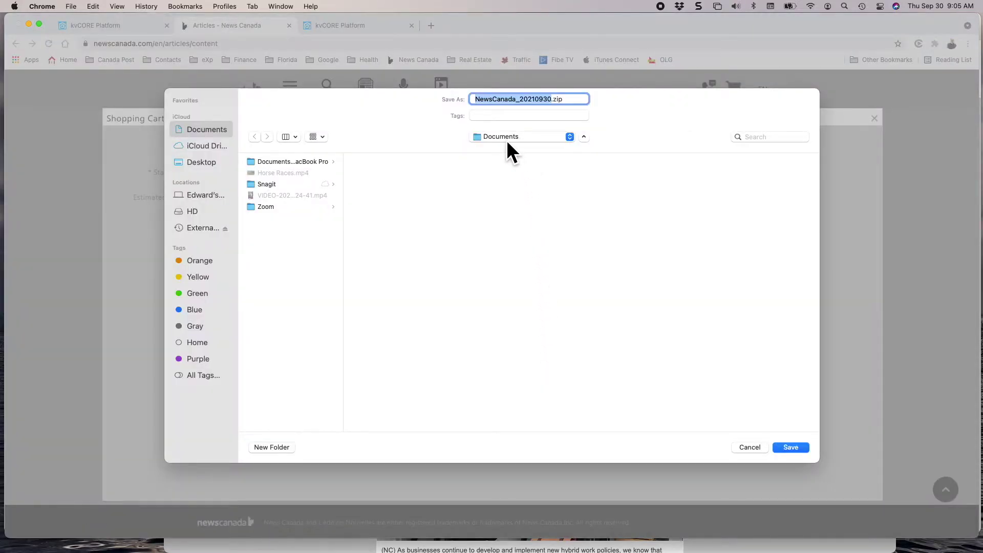
{"action": "left_click", "coordinate": [217, 140]}
{"action": "scroll", "coordinate": [293, 355], "scroll_direction": "down", "scroll_amount": 10}
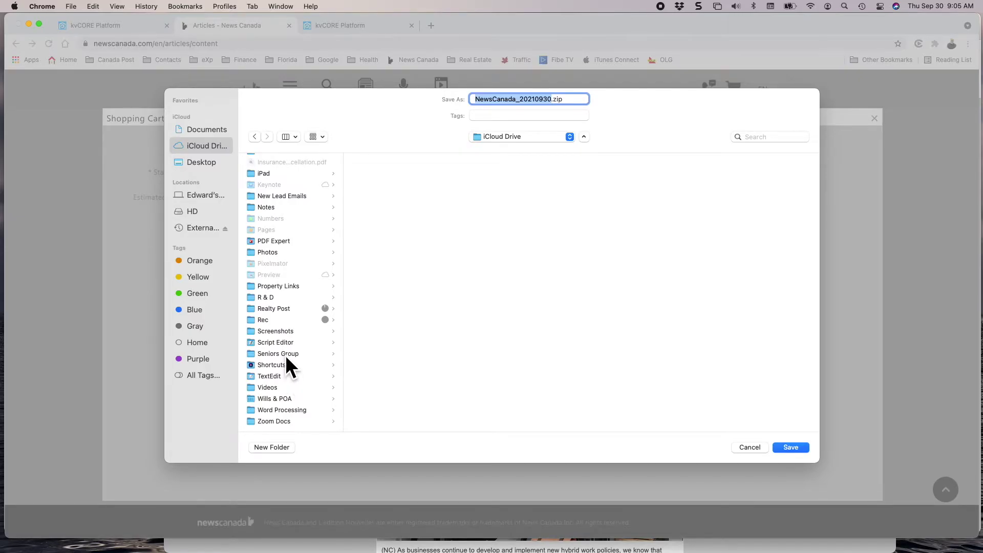
{"action": "left_click", "coordinate": [284, 307]}
{"action": "scroll", "coordinate": [413, 343], "scroll_direction": "down", "scroll_amount": 1}
{"action": "scroll", "coordinate": [414, 344], "scroll_direction": "up", "scroll_amount": 1}
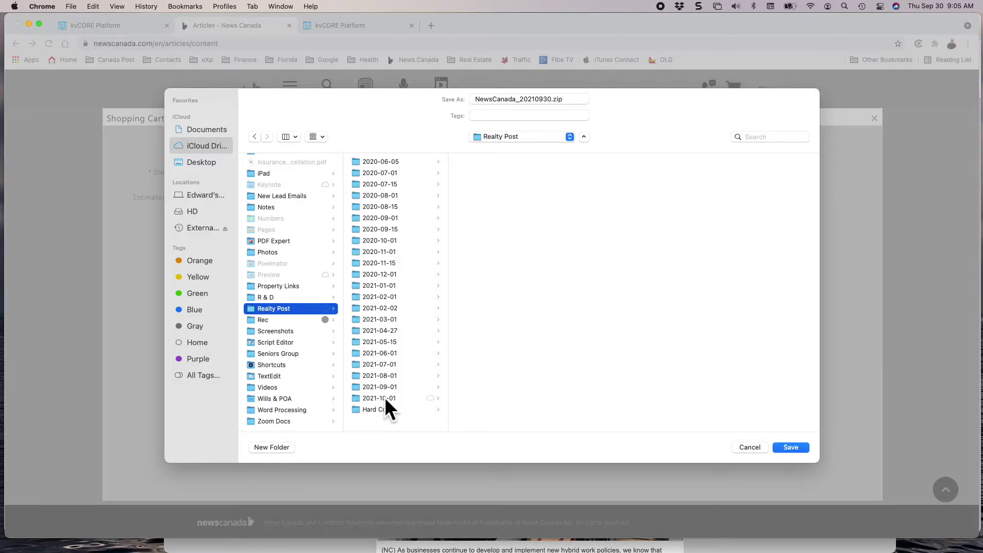
Create a 2021-11-01 folder in Realty Post and save NewsCanada_20210930.zip into it.
{"action": "left_click", "coordinate": [269, 447]}
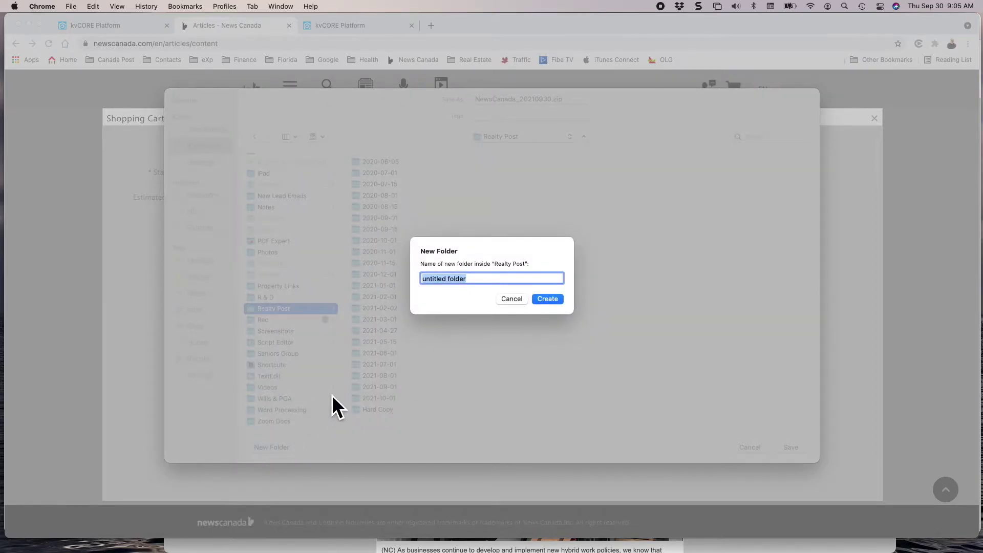
{"action": "type", "text": "2021-11-01"}
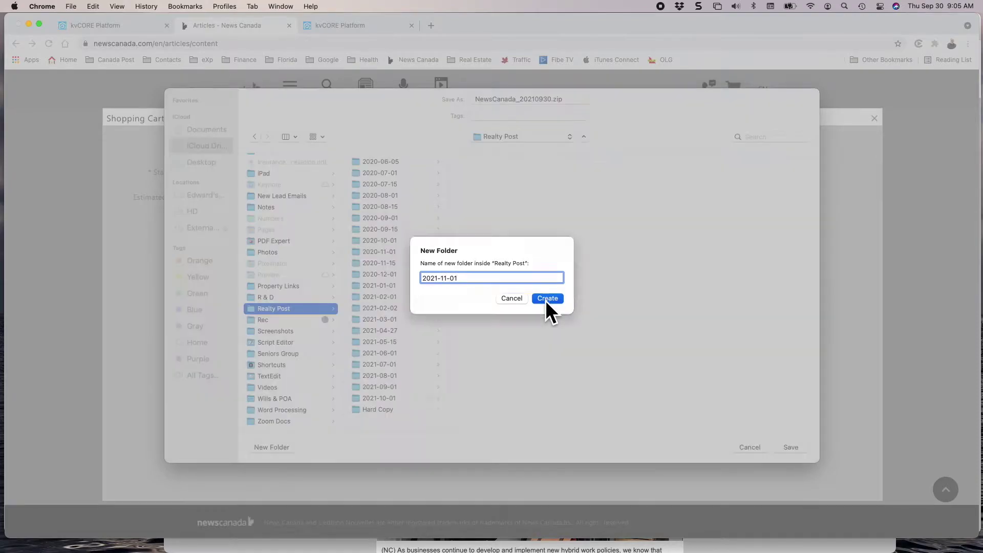
{"action": "left_click", "coordinate": [546, 299]}
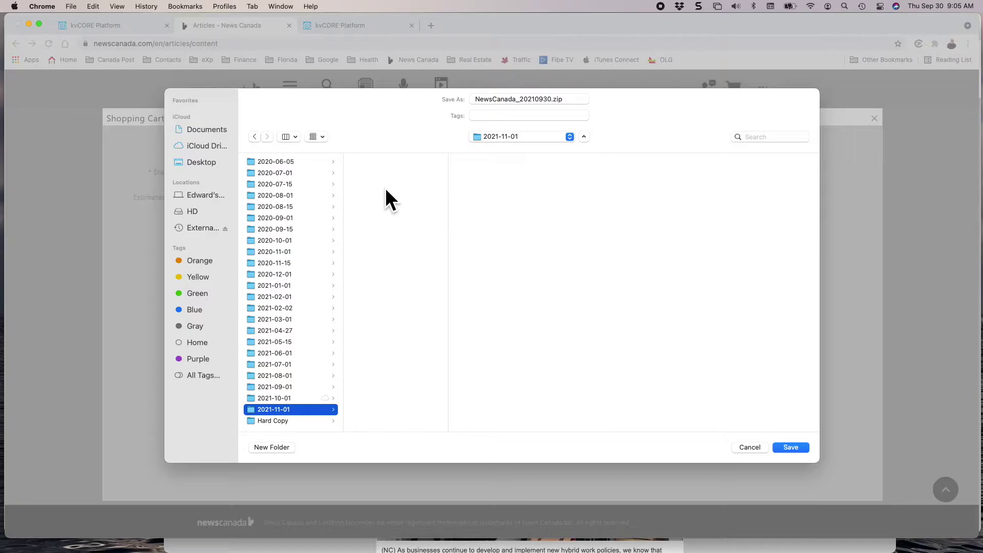
{"action": "left_click", "coordinate": [790, 448]}
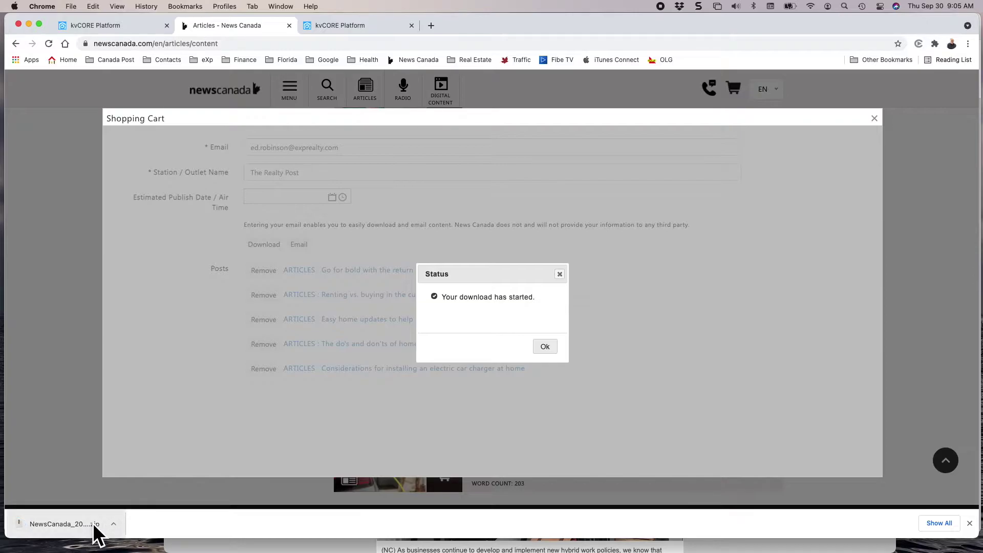
{"action": "left_click", "coordinate": [544, 348]}
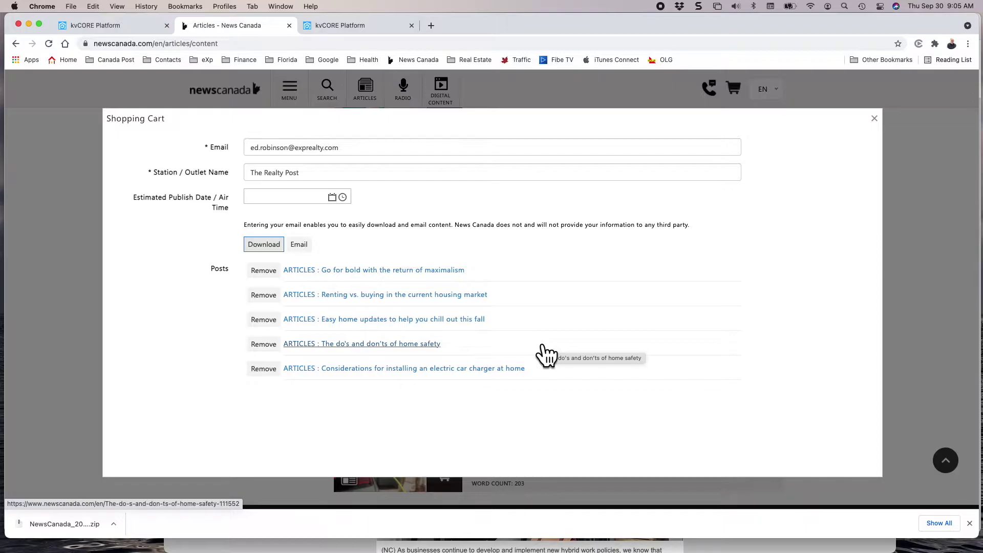
{"action": "key", "text": "ctrl+Up"}
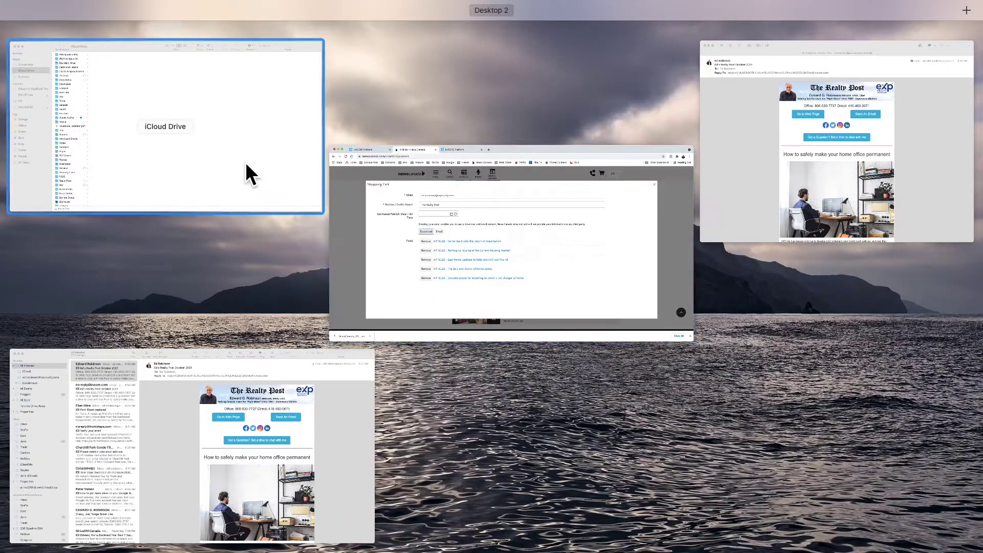
Unzip NewsCanada_20210930.zip in Realty Post > 2021-11-01 and select the ARTICLES_111404 image and text files.
{"action": "left_click", "coordinate": [245, 161]}
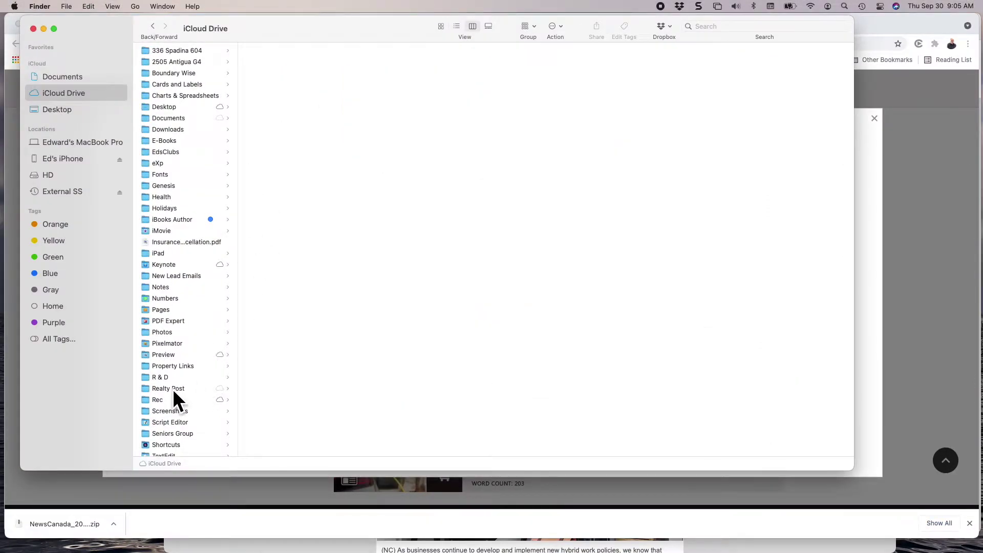
{"action": "left_click", "coordinate": [173, 388]}
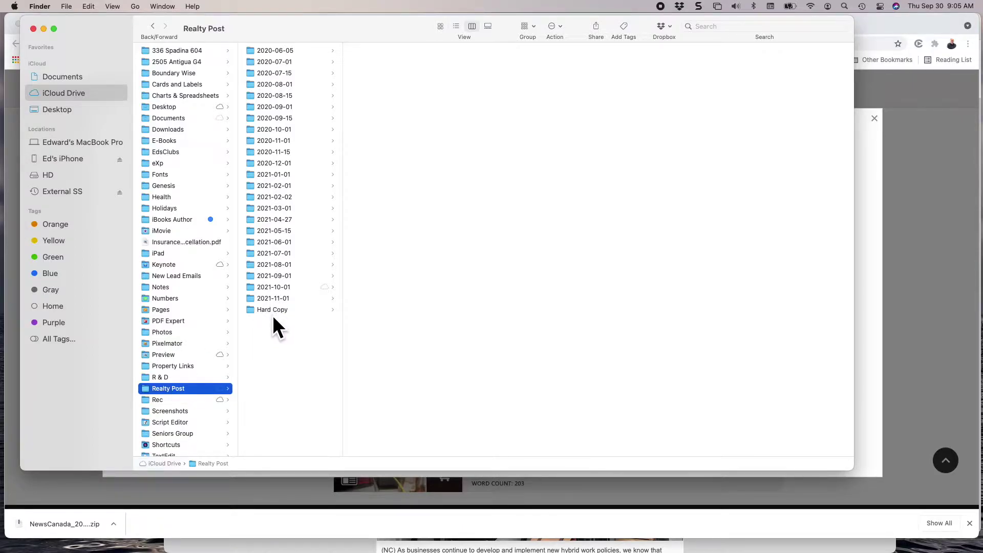
{"action": "left_click", "coordinate": [275, 300]}
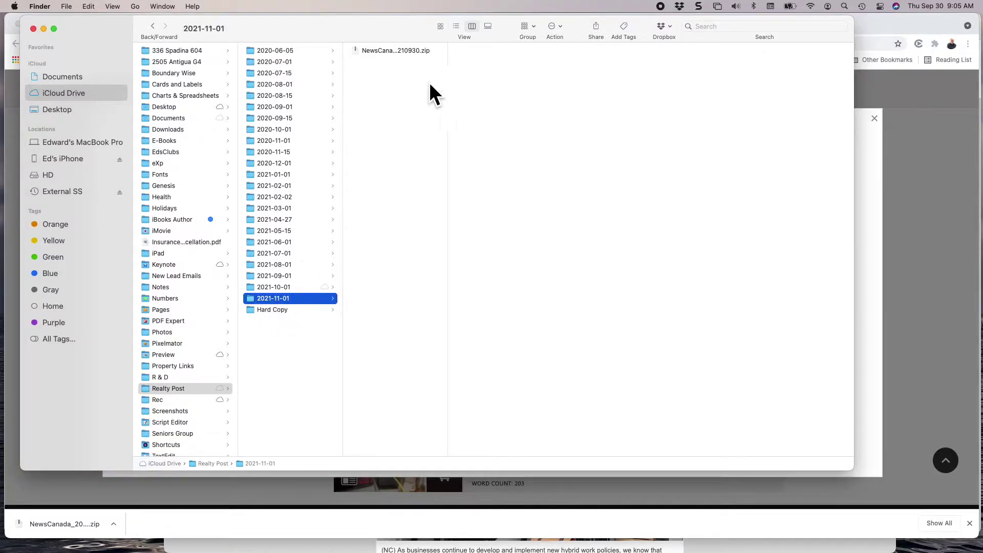
{"action": "left_click_drag", "start_coordinate": [447, 156], "coordinate": [497, 156]}
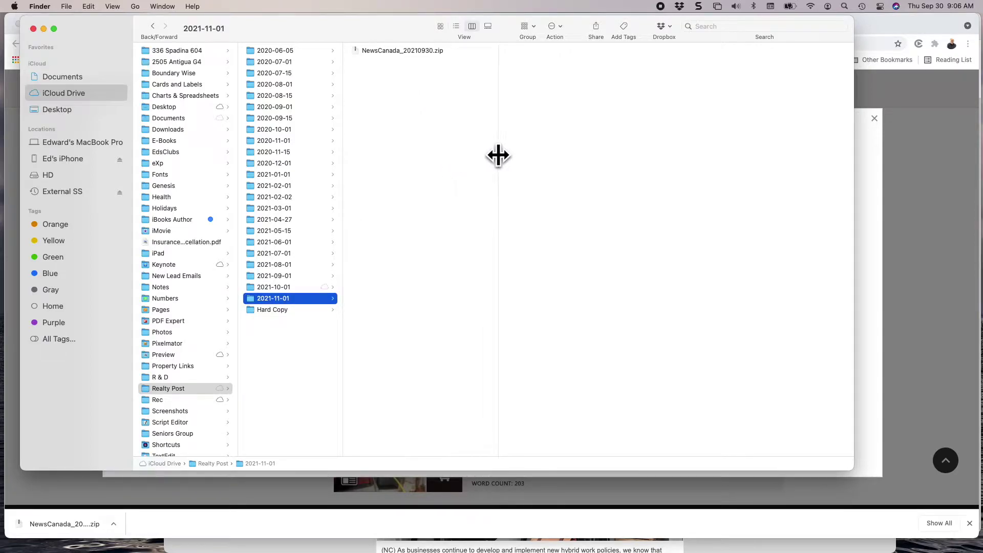
{"action": "left_click", "coordinate": [417, 50]}
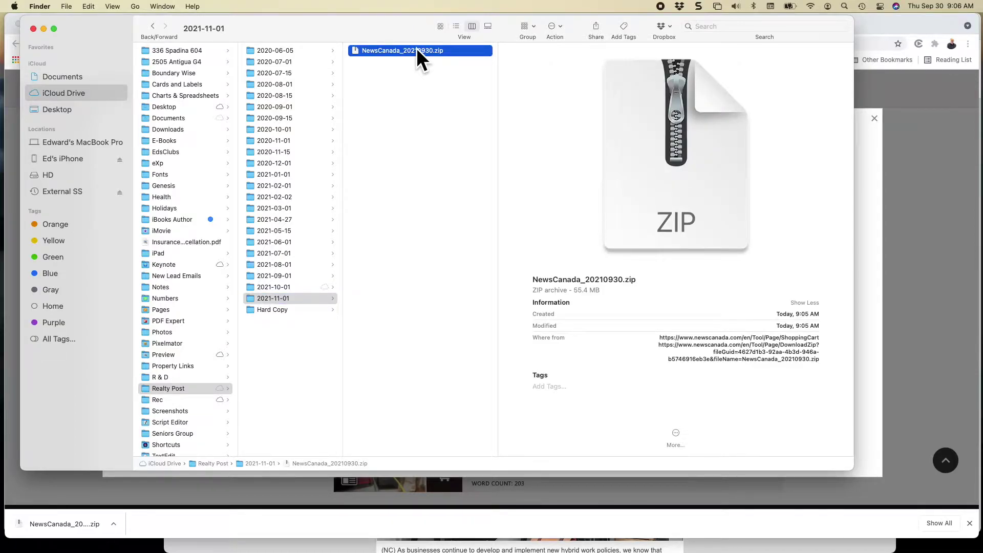
{"action": "double_click", "coordinate": [417, 49]}
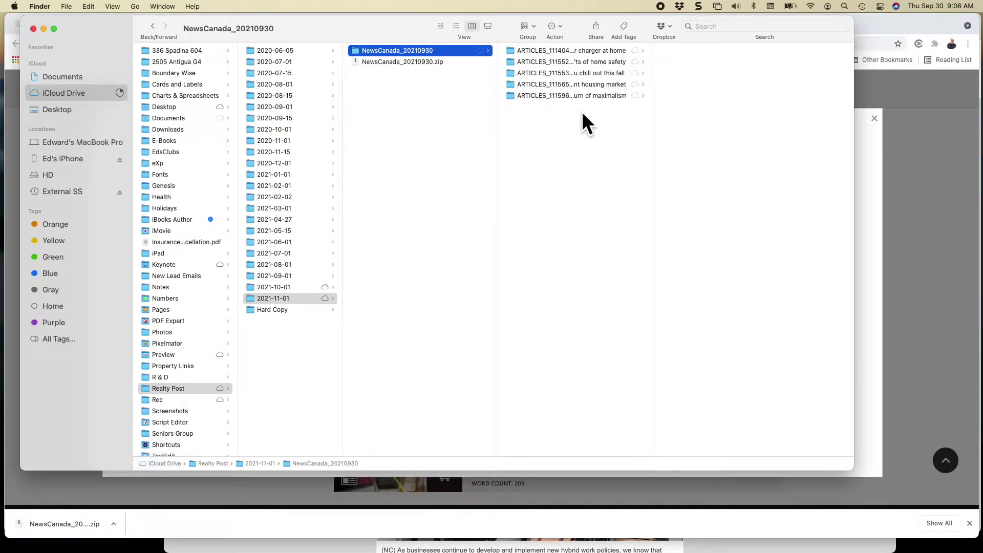
{"action": "left_click", "coordinate": [571, 51]}
{"action": "left_click_drag", "start_coordinate": [705, 93], "coordinate": [681, 56]}
Move the 111404 and 111552 image and text files into the 2021-11-01 folder.
{"action": "right_click", "coordinate": [673, 62]}
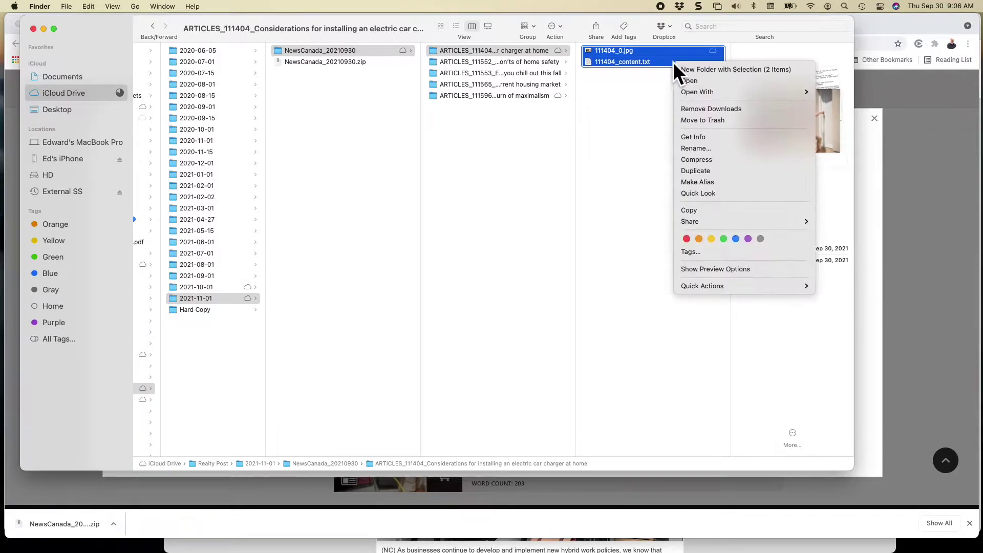
{"action": "left_click", "coordinate": [367, 184]}
{"action": "left_click_drag", "start_coordinate": [611, 46], "coordinate": [348, 105]}
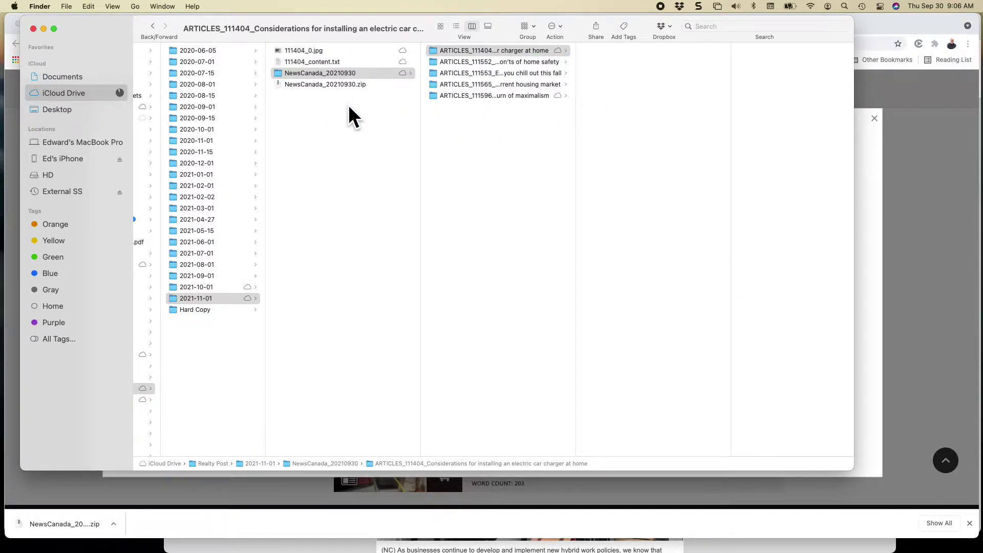
{"action": "left_click", "coordinate": [474, 54]}
{"action": "left_click", "coordinate": [477, 61]}
{"action": "left_click", "coordinate": [617, 61]}
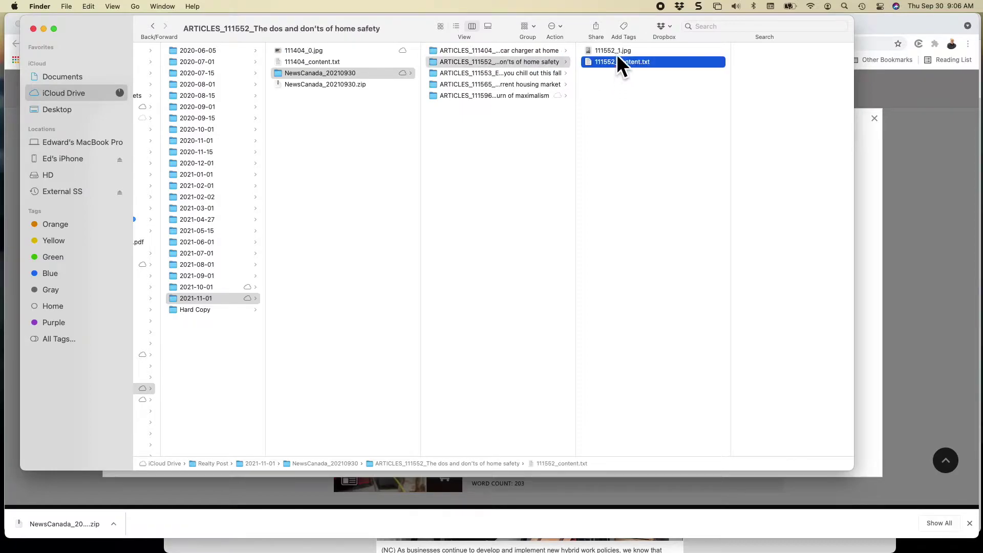
{"action": "left_click", "coordinate": [616, 47], "text": "shift"}
{"action": "left_click_drag", "start_coordinate": [608, 60], "coordinate": [350, 181]}
Move the 111553, 111565 and 111596 image and text files into 2021-11-01 as well.
{"action": "left_click", "coordinate": [472, 71]}
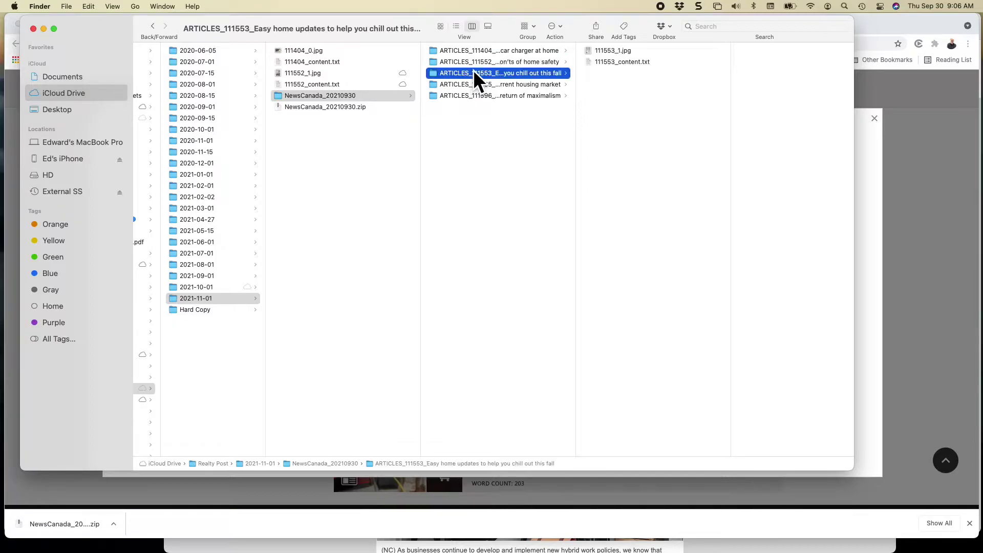
{"action": "left_click", "coordinate": [617, 61]}
{"action": "left_click", "coordinate": [617, 50], "text": "shift"}
{"action": "left_click_drag", "start_coordinate": [612, 60], "coordinate": [359, 178]}
{"action": "left_click", "coordinate": [490, 83]}
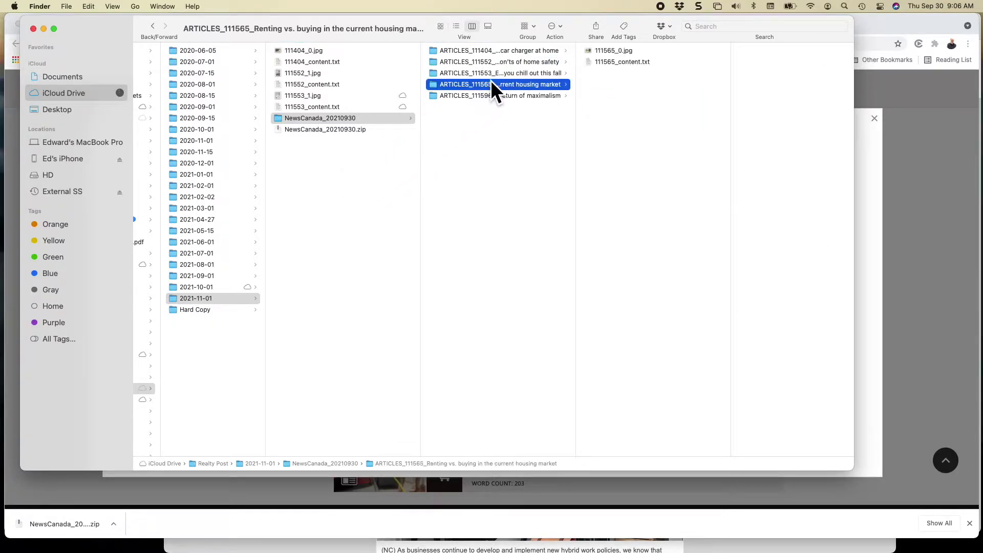
{"action": "left_click", "coordinate": [604, 61]}
{"action": "left_click", "coordinate": [604, 50], "text": "shift"}
{"action": "left_click_drag", "start_coordinate": [604, 62], "coordinate": [348, 201]}
{"action": "left_click", "coordinate": [487, 96]}
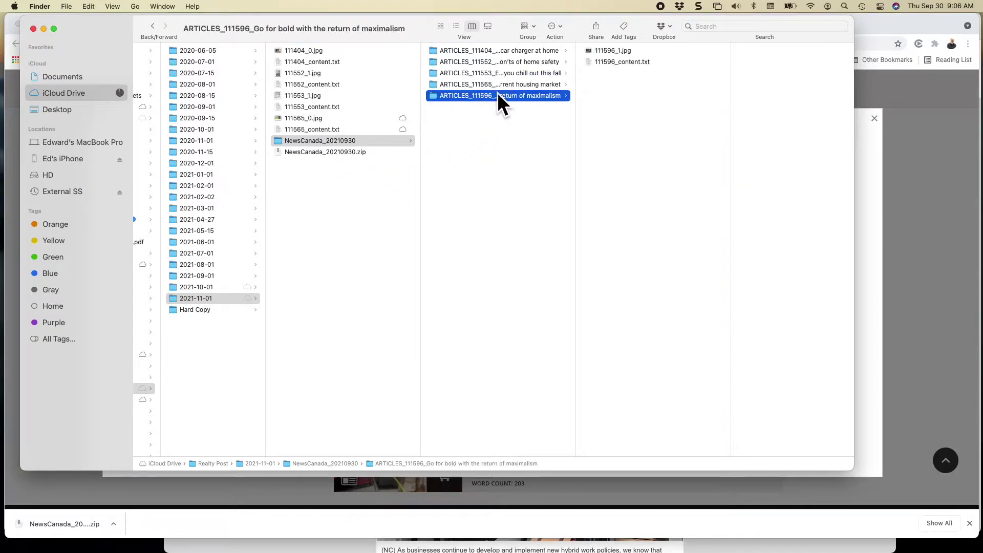
{"action": "left_click_drag", "start_coordinate": [632, 71], "coordinate": [352, 211]}
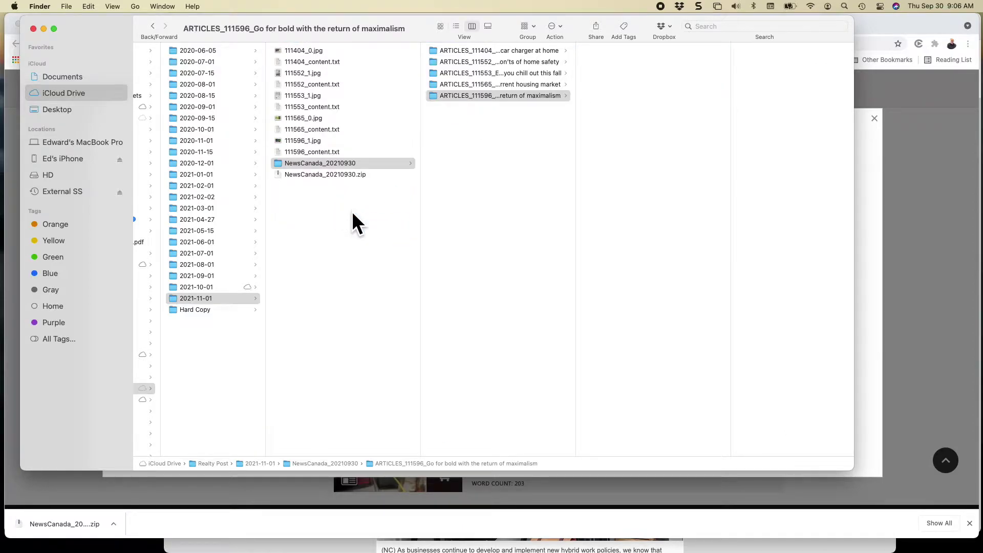
Trash the NewsCanada_20210930 folder and NewsCanada_20210930.zip from the 2021-11-01 folder.
{"action": "left_click", "coordinate": [326, 185]}
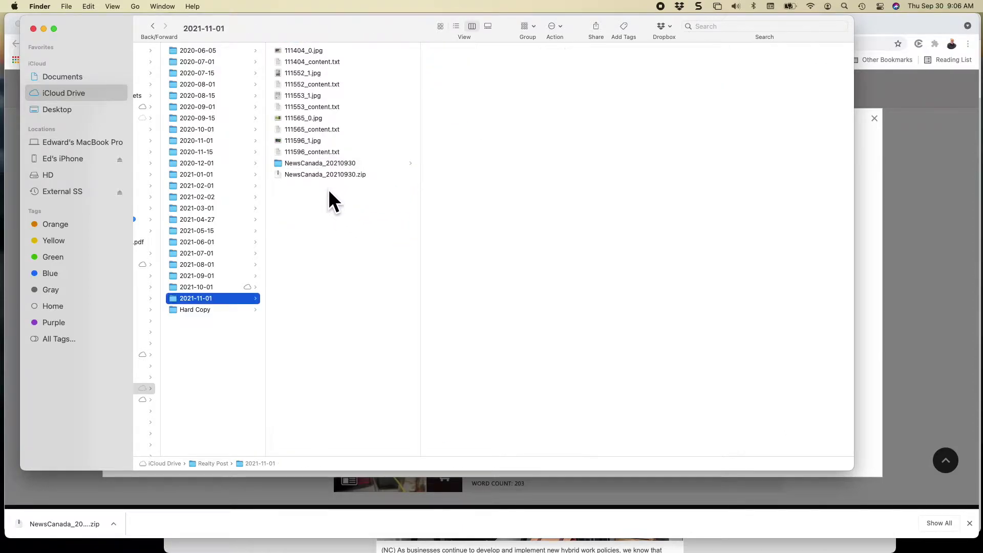
{"action": "left_click", "coordinate": [319, 162]}
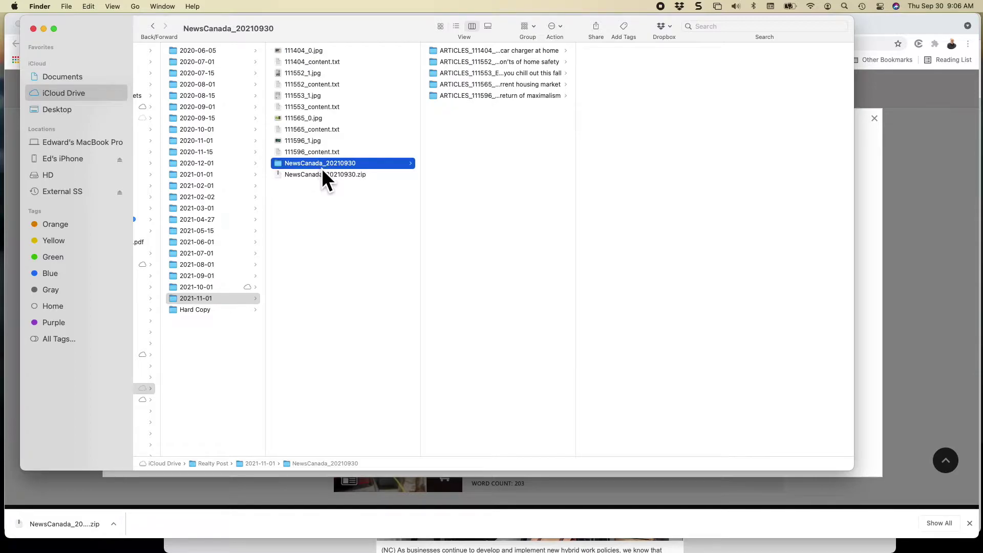
{"action": "left_click", "coordinate": [324, 173], "text": "shift"}
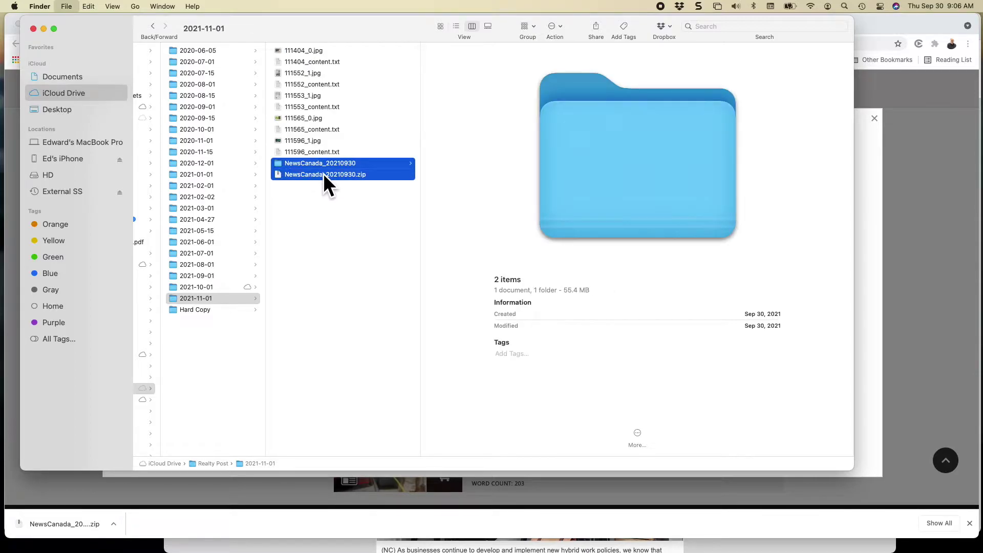
{"action": "key", "text": "super+BackSpace"}
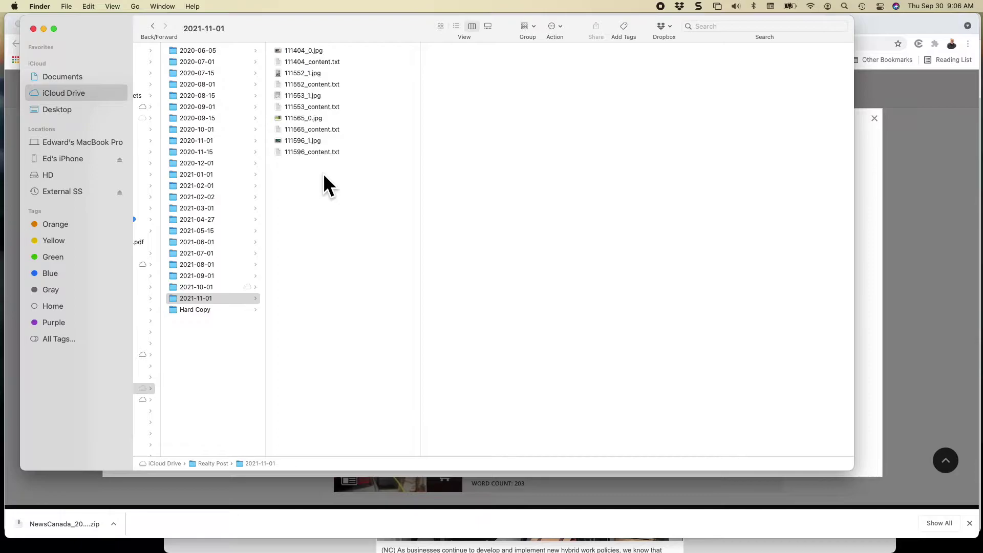
Open the five photos 111404_0, 111552_1, 111553_1, 111565_0 and 111596_1 together in Preview.
{"action": "left_click", "coordinate": [303, 50]}
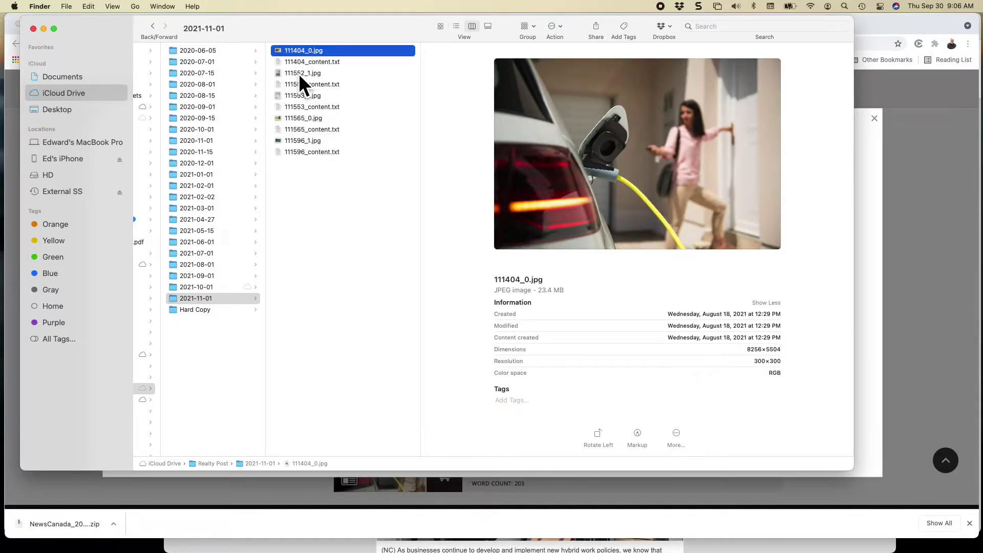
{"action": "left_click", "coordinate": [298, 72], "text": "super"}
{"action": "left_click", "coordinate": [299, 94], "text": "super"}
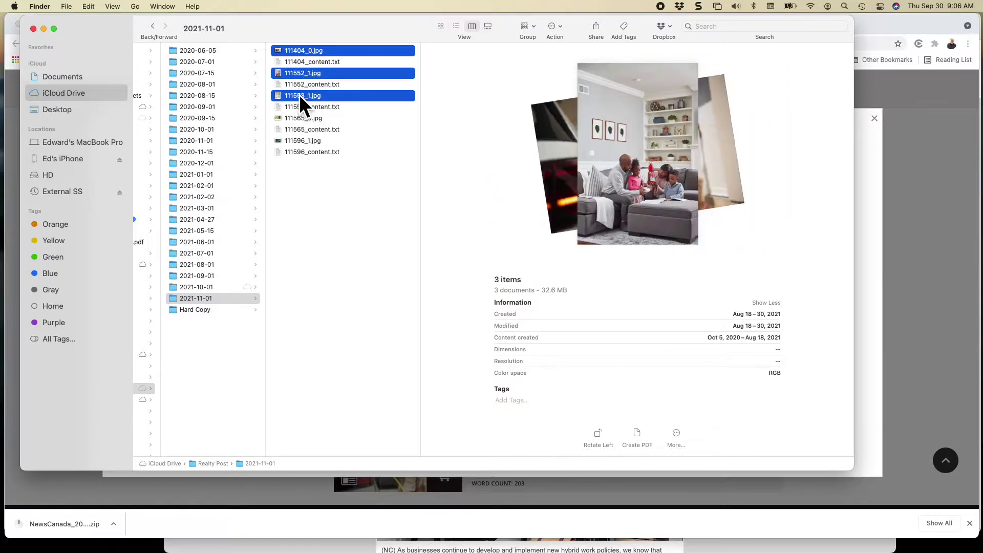
{"action": "left_click", "coordinate": [299, 117], "text": "super"}
{"action": "left_click", "coordinate": [299, 140], "text": "super"}
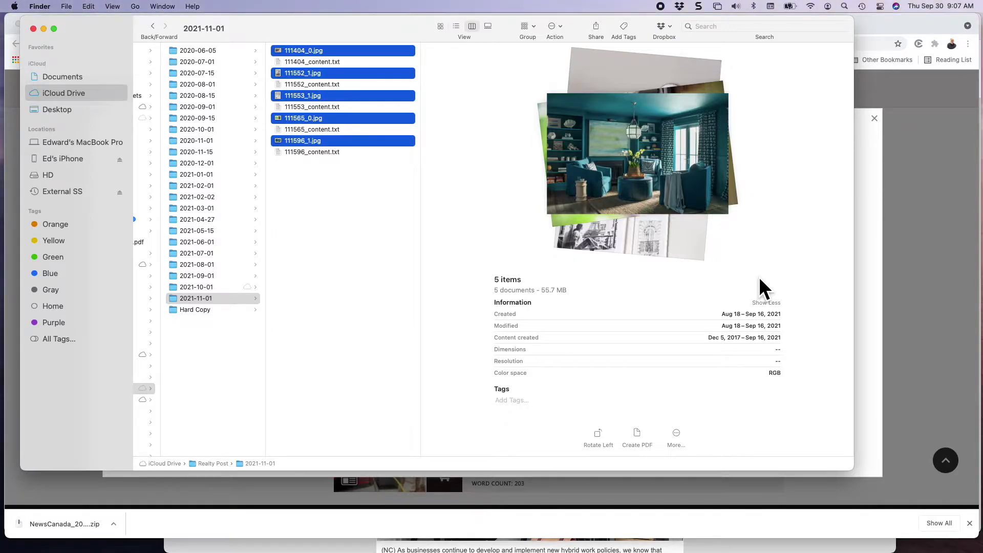
{"action": "key", "text": "super+o"}
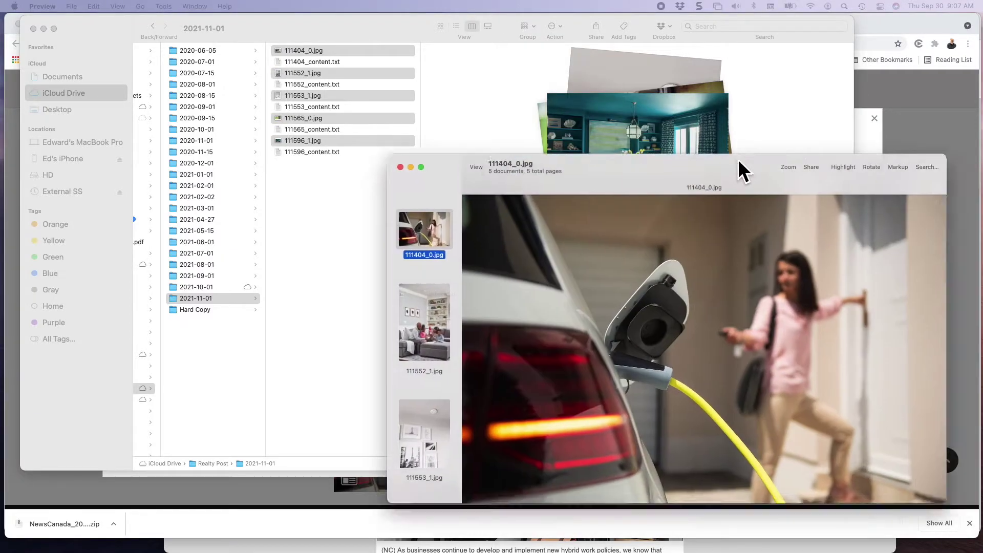
Move the photo window into view, enter a 640-pixel width in Adjust Size, then cancel.
{"action": "left_click_drag", "start_coordinate": [738, 158], "coordinate": [518, 16]}
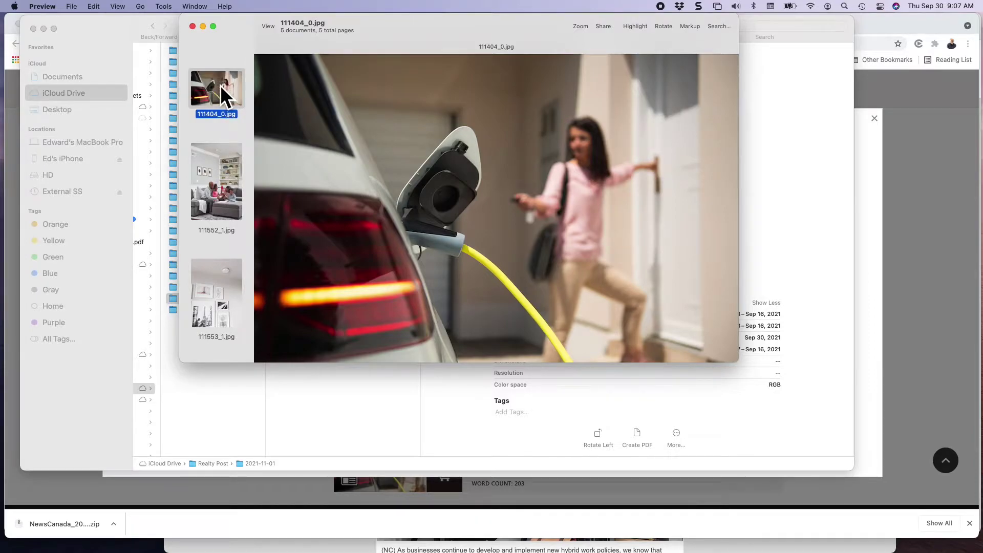
{"action": "scroll", "coordinate": [742, 364], "scroll_direction": "down", "scroll_amount": 1}
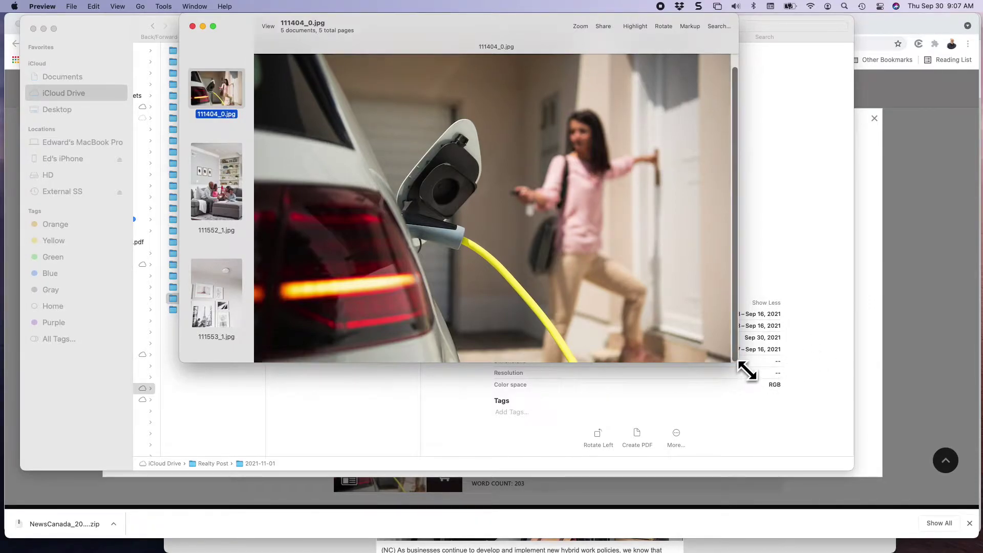
{"action": "left_click", "coordinate": [161, 7]}
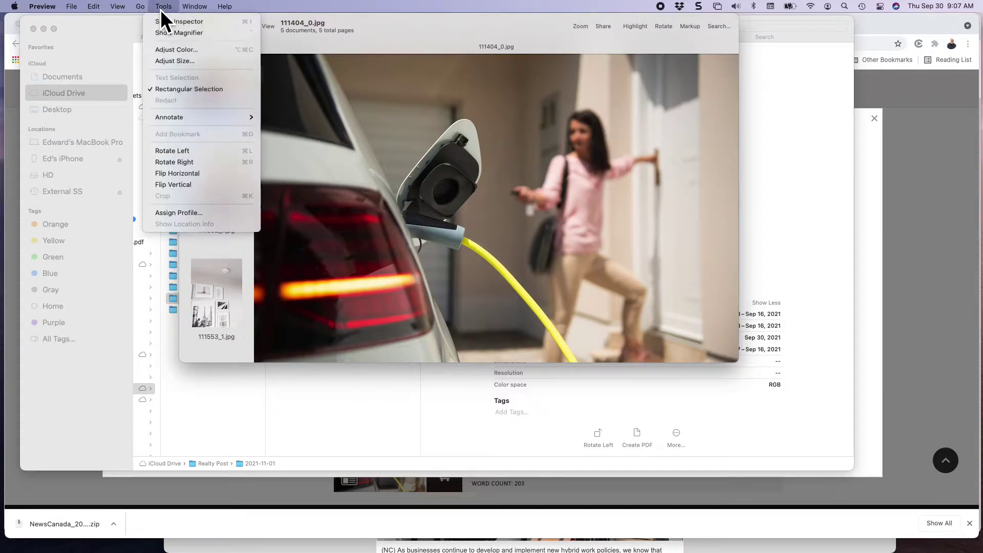
{"action": "left_click", "coordinate": [167, 60]}
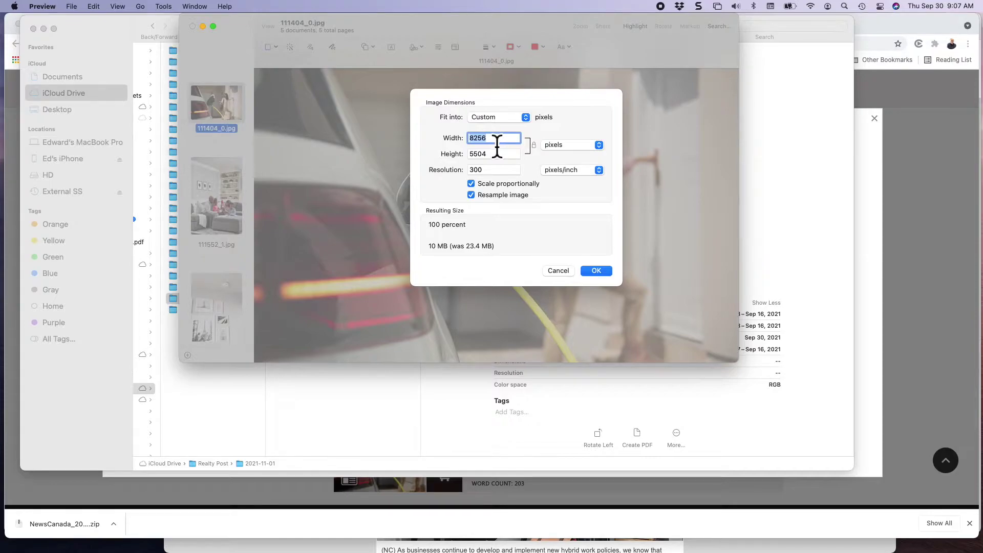
{"action": "type", "text": "640"}
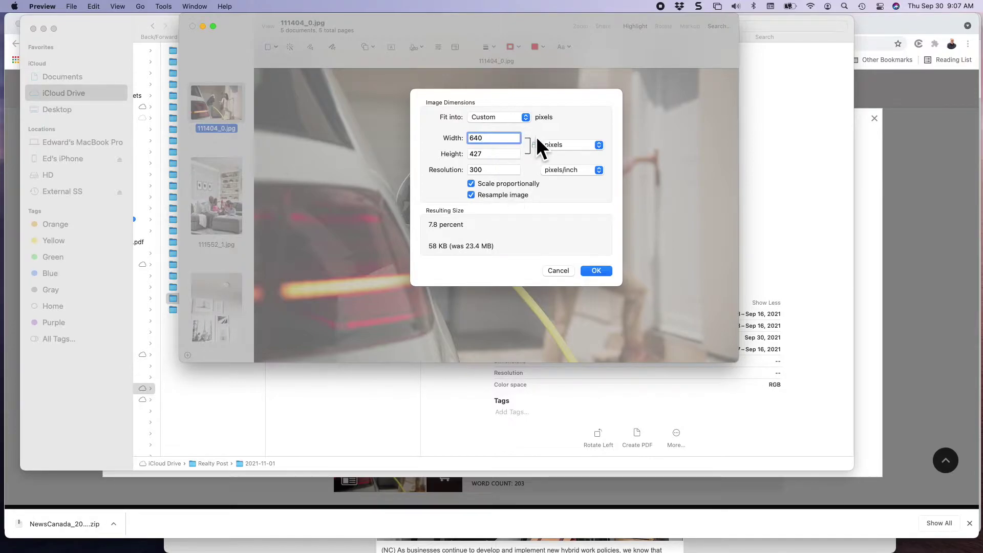
{"action": "left_click", "coordinate": [557, 271]}
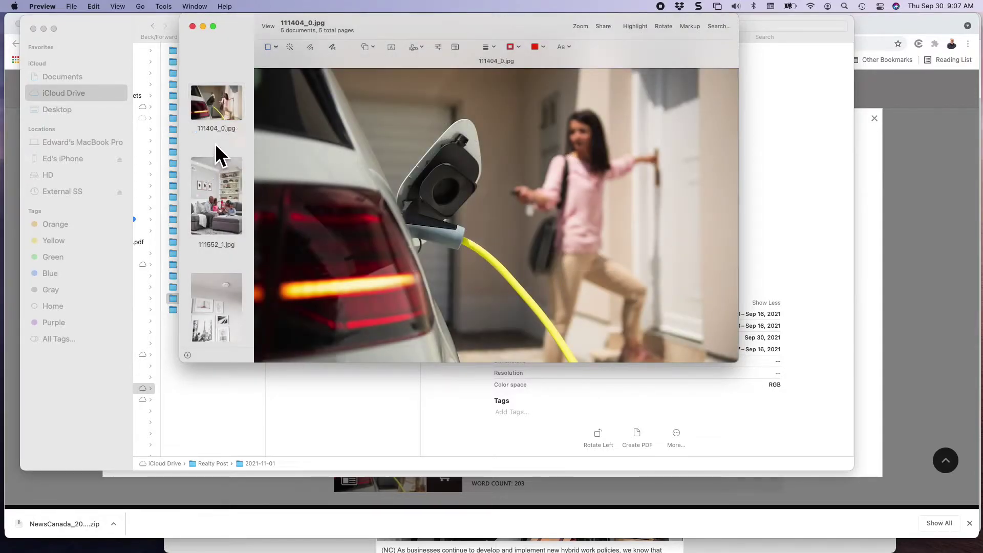
{"action": "scroll", "coordinate": [205, 219], "scroll_direction": "down", "scroll_amount": 5}
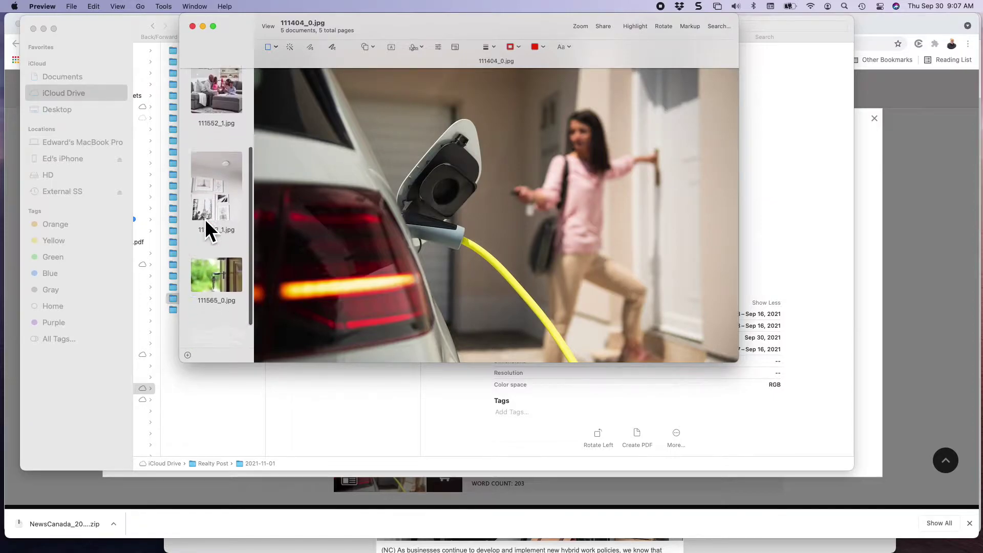
{"action": "scroll", "coordinate": [204, 219], "scroll_direction": "up", "scroll_amount": 5}
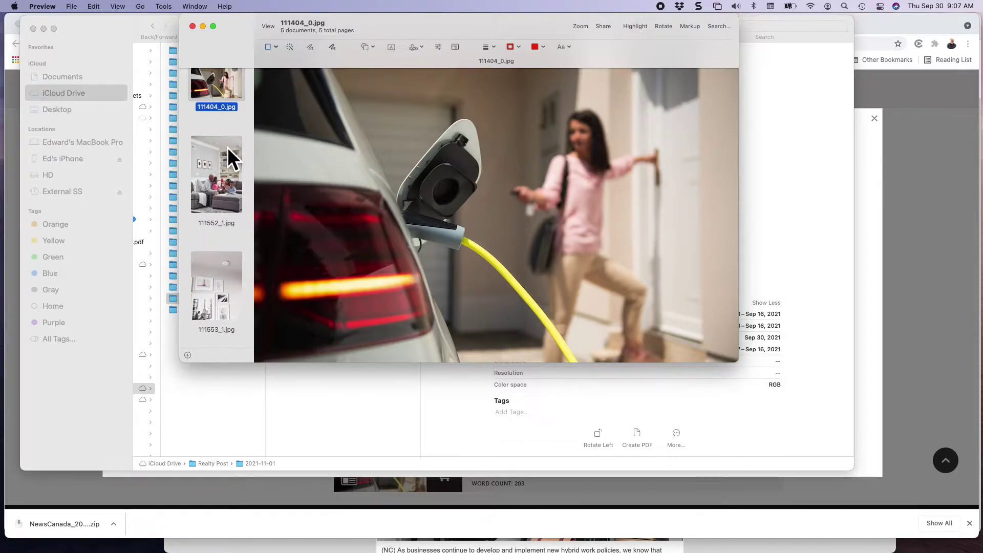
Select all five article photos and resize them to 640 pixels wide.
{"action": "right_click", "coordinate": [228, 120]}
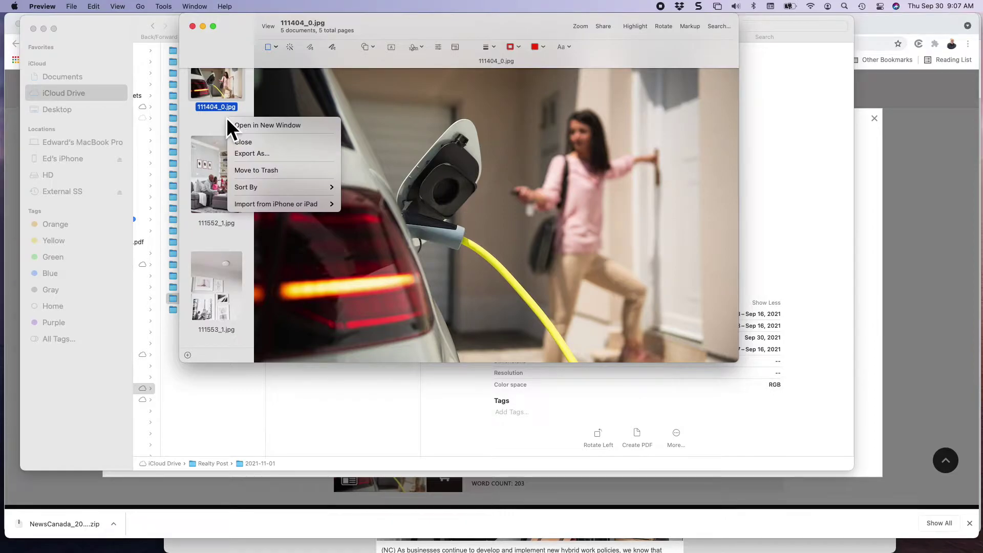
{"action": "key", "text": "super+a"}
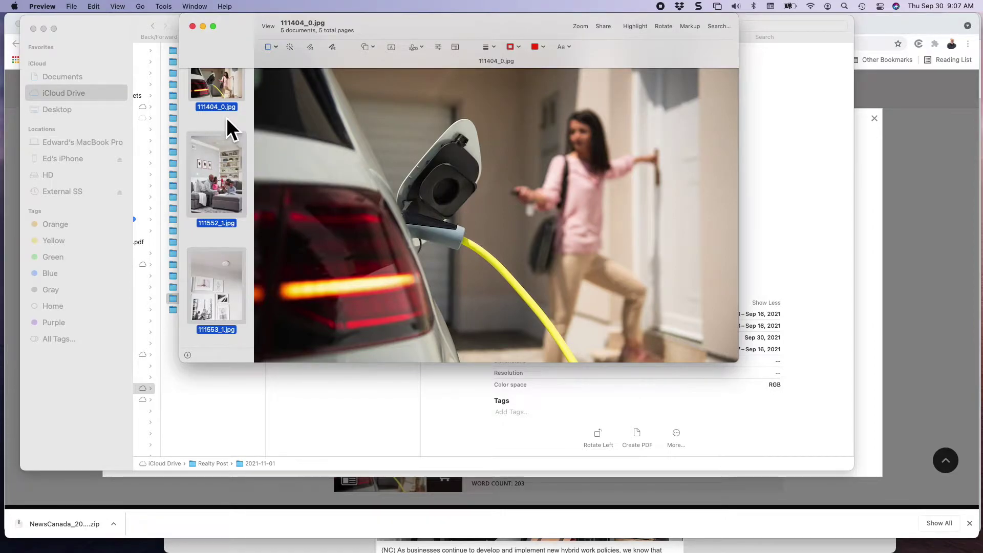
{"action": "left_click", "coordinate": [155, 5]}
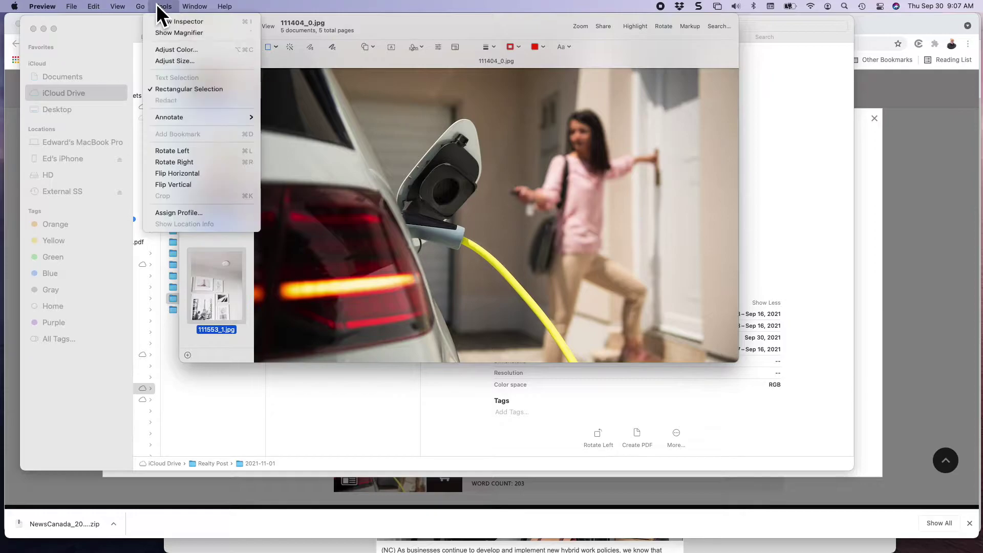
{"action": "left_click", "coordinate": [168, 59]}
{"action": "type", "text": "640"}
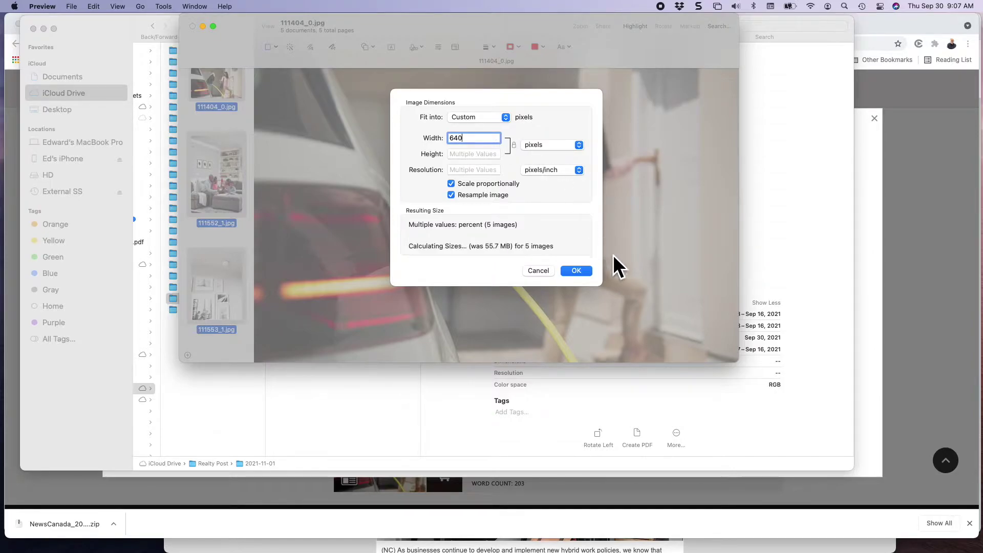
{"action": "left_click", "coordinate": [581, 269]}
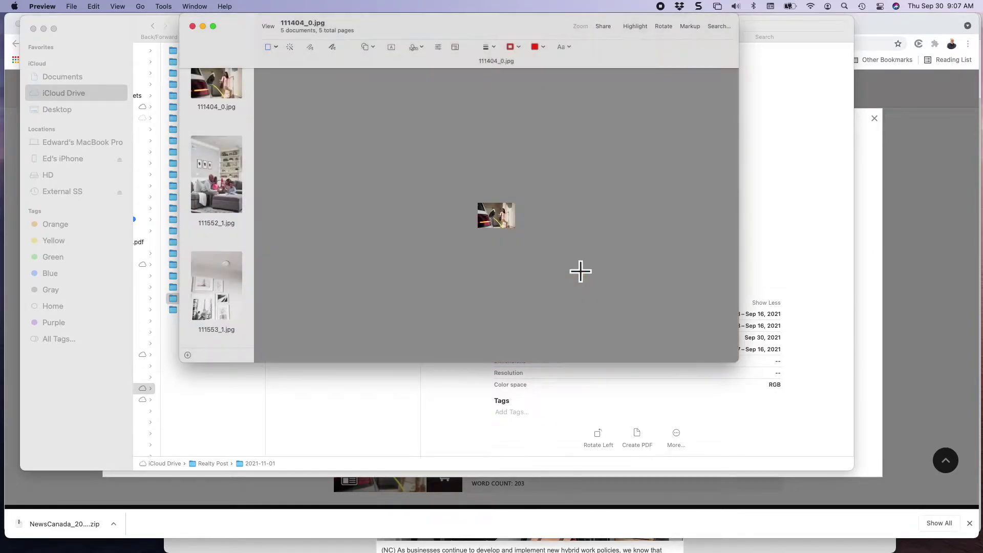
Browse through the photos and display the keys-in-door photo 111565_0.jpg.
{"action": "left_click", "coordinate": [212, 213]}
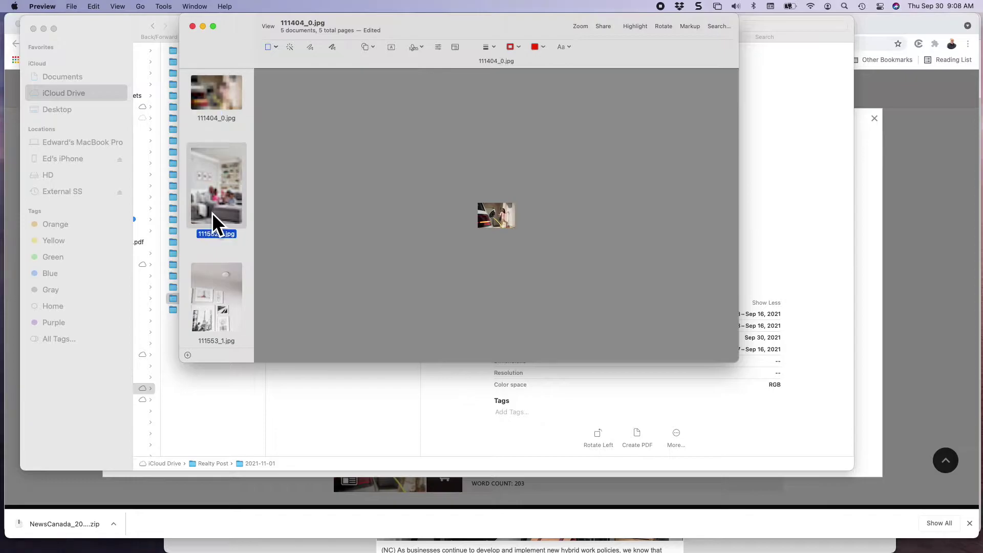
{"action": "left_click", "coordinate": [211, 94]}
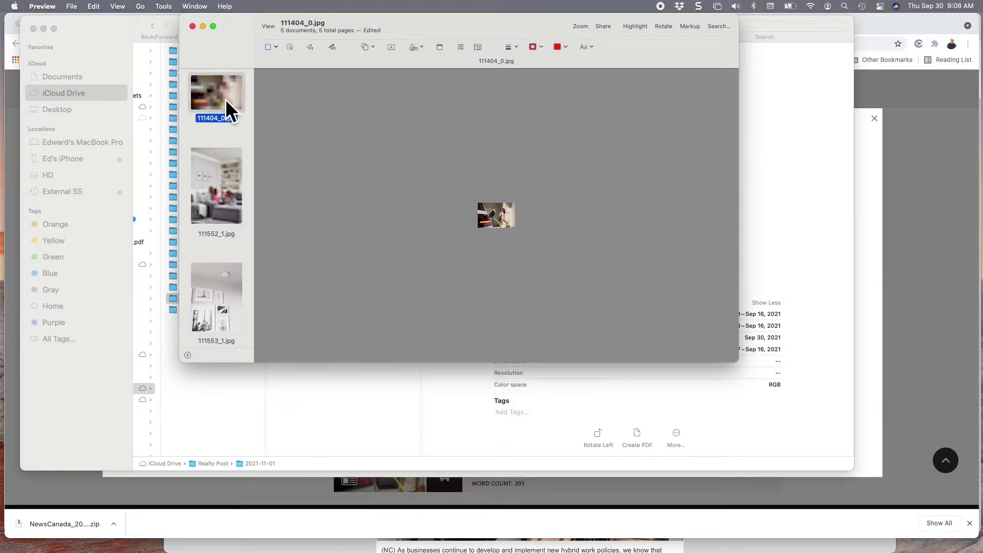
{"action": "left_click", "coordinate": [205, 294]}
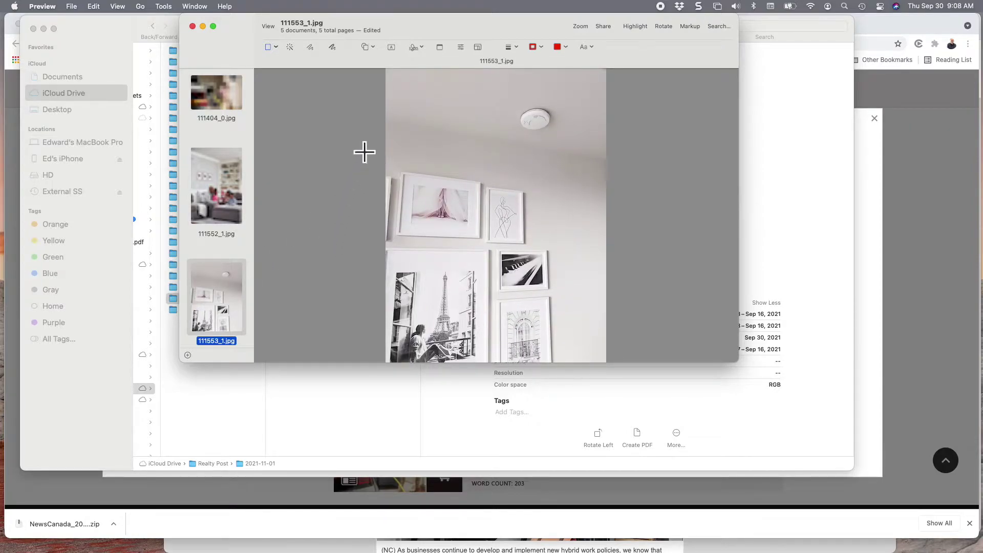
{"action": "scroll", "coordinate": [187, 309], "scroll_direction": "down", "scroll_amount": 3}
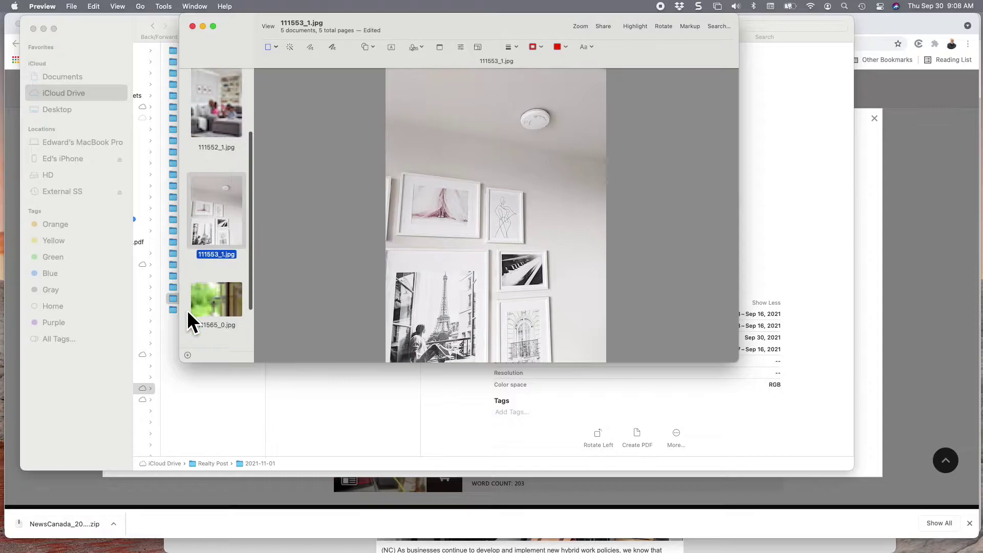
{"action": "left_click", "coordinate": [222, 296]}
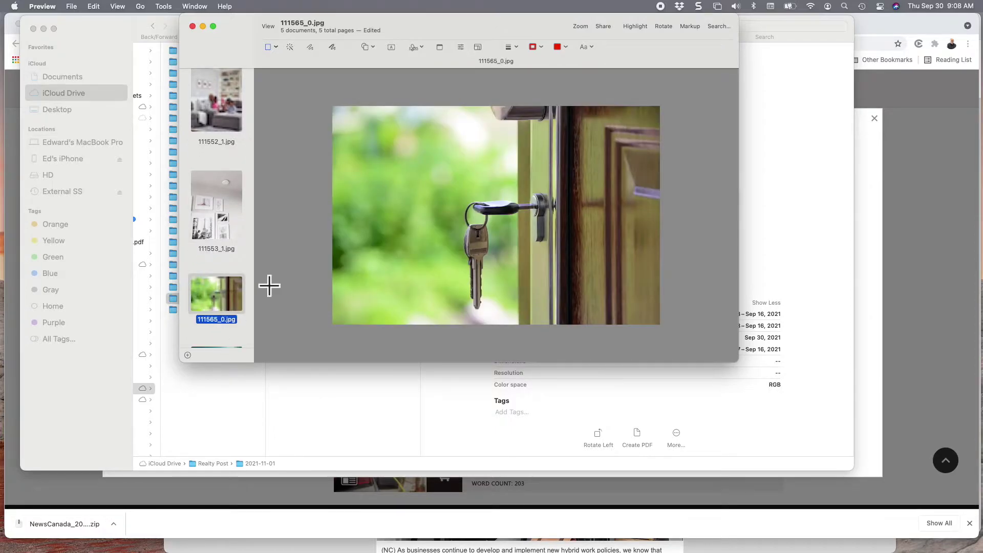
On the keys-in-door photo 111565_0.jpg, raise the exposure slightly and lift the shadows.
{"action": "left_click", "coordinate": [162, 5]}
{"action": "left_click", "coordinate": [160, 50]}
{"action": "mouse_move", "coordinate": [733, 288]}
{"action": "left_mouse_down"}
{"action": "mouse_move", "coordinate": [751, 288]}
{"action": "mouse_move", "coordinate": [741, 291]}
{"action": "left_mouse_up"}
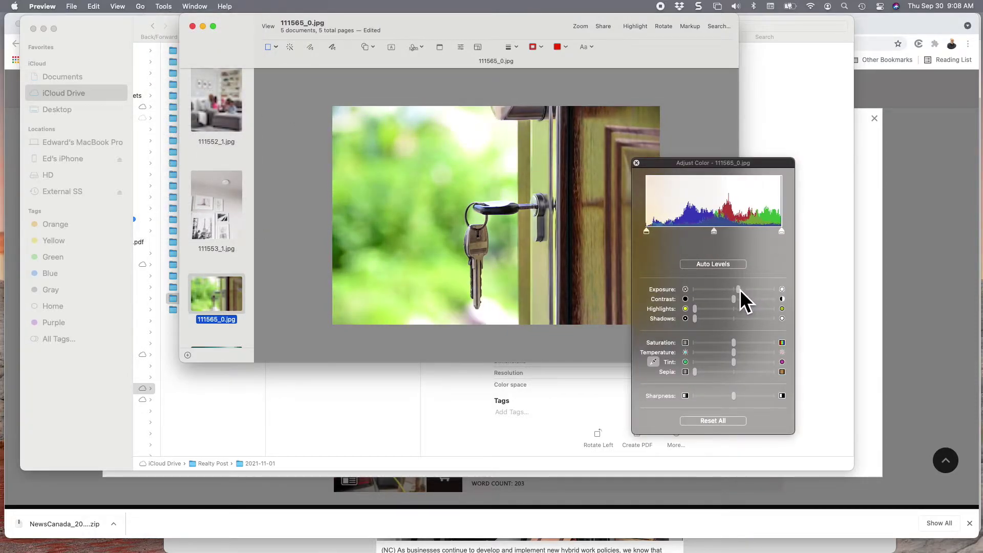
{"action": "left_click_drag", "start_coordinate": [694, 318], "coordinate": [736, 316]}
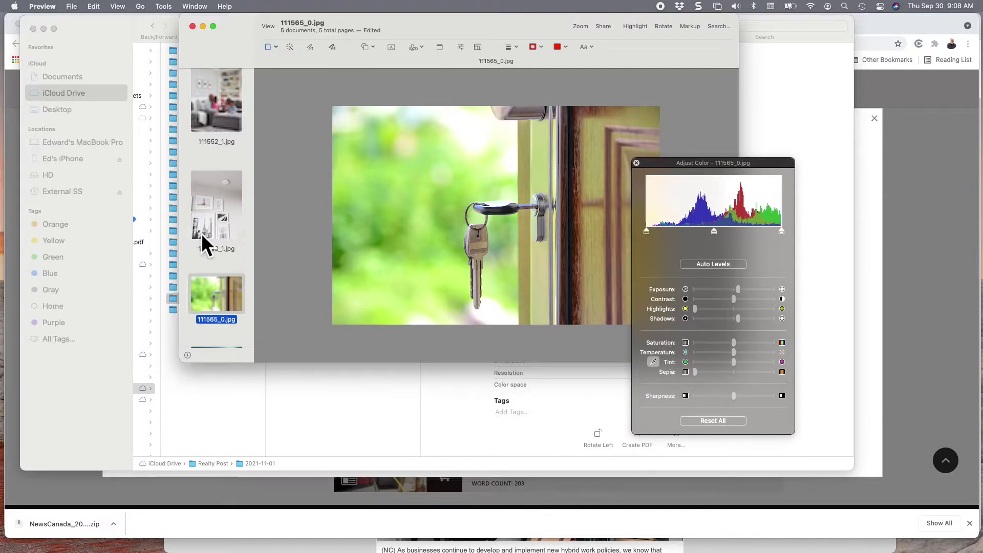
On living-room photo 111596_1.jpg, raise exposure, lower contrast, add sharpness and lift shadows.
{"action": "left_click", "coordinate": [211, 216]}
{"action": "scroll", "coordinate": [216, 209], "scroll_direction": "down", "scroll_amount": 2}
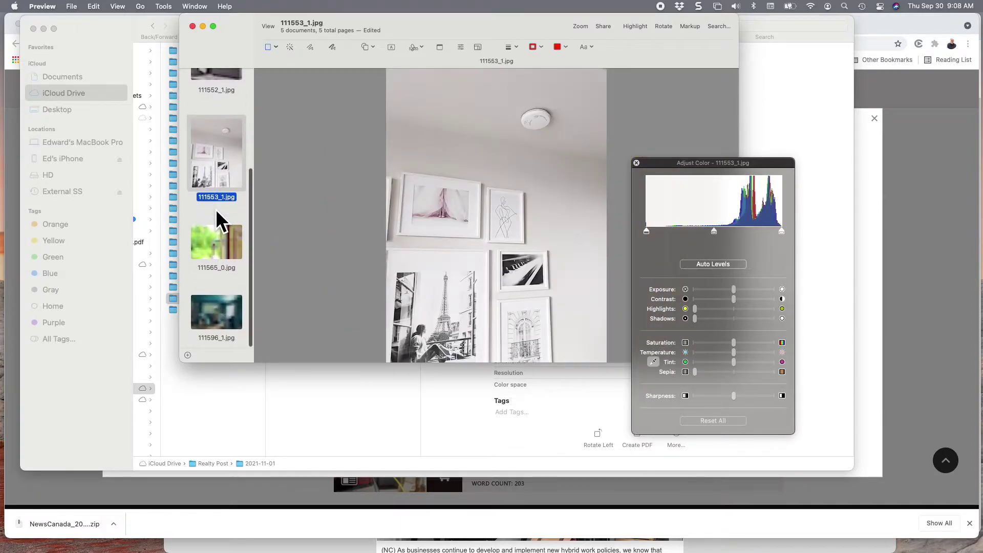
{"action": "left_click", "coordinate": [216, 309]}
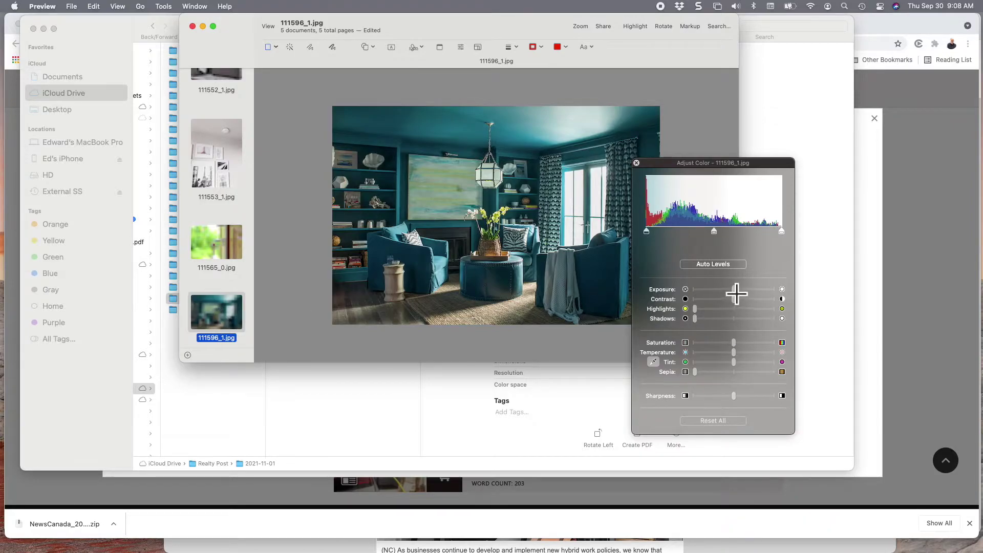
{"action": "left_click_drag", "start_coordinate": [734, 289], "coordinate": [765, 288]}
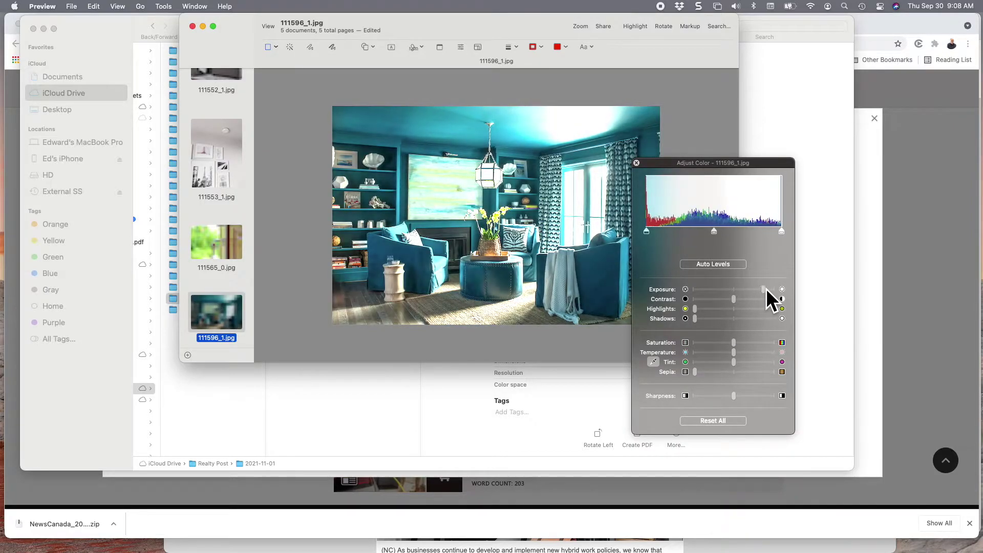
{"action": "left_click_drag", "start_coordinate": [735, 299], "coordinate": [715, 303]}
{"action": "left_click_drag", "start_coordinate": [732, 394], "coordinate": [758, 392]}
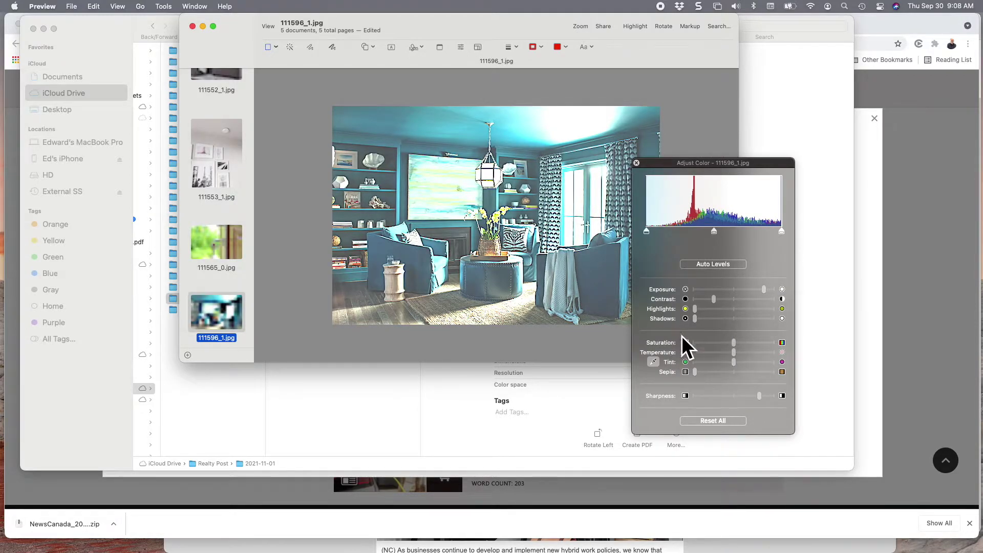
{"action": "mouse_move", "coordinate": [694, 319]}
{"action": "left_mouse_down"}
{"action": "mouse_move", "coordinate": [739, 319]}
{"action": "mouse_move", "coordinate": [703, 323]}
{"action": "left_mouse_up"}
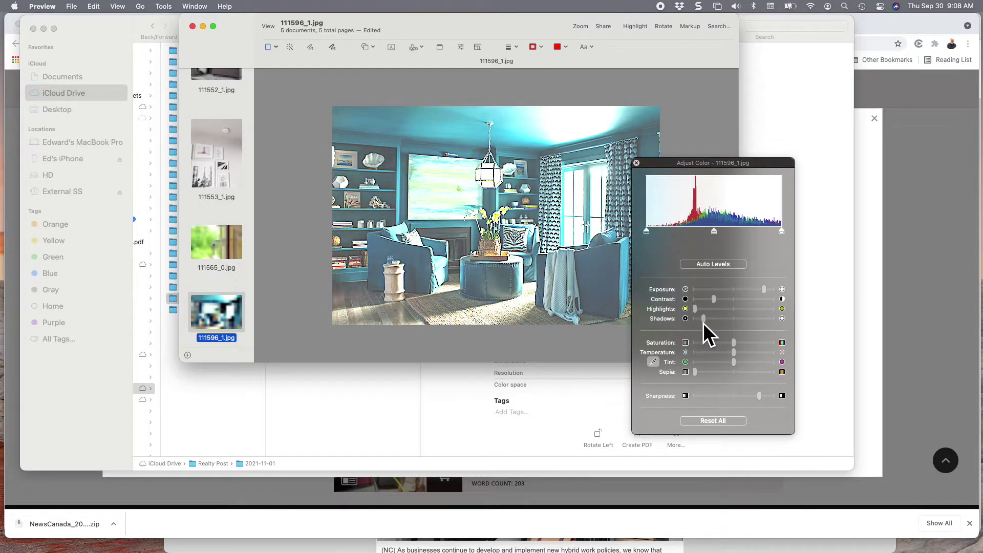
{"action": "left_click", "coordinate": [636, 163]}
{"action": "right_click", "coordinate": [235, 259]}
{"action": "left_click", "coordinate": [235, 204]}
{"action": "scroll", "coordinate": [234, 204], "scroll_direction": "up", "scroll_amount": 5}
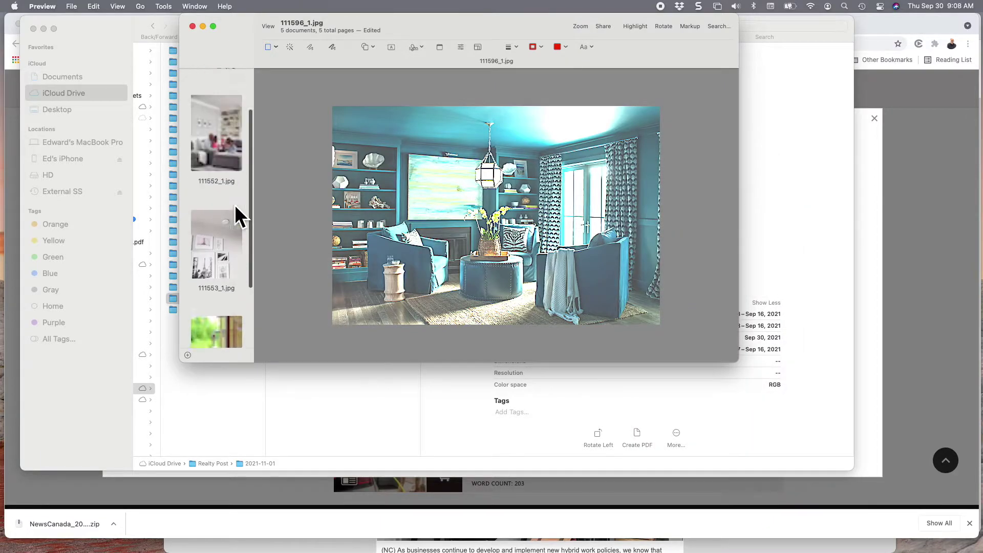
{"action": "scroll", "coordinate": [235, 204], "scroll_direction": "down", "scroll_amount": 4}
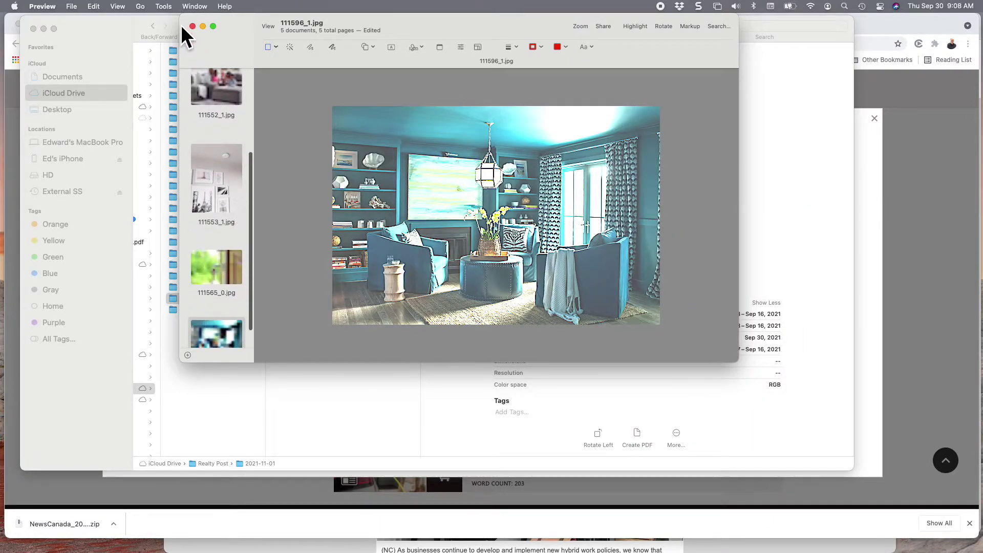
Add 111565_0.jpg to the selected photos, save the edits, and close the Preview window.
{"action": "left_click", "coordinate": [66, 6]}
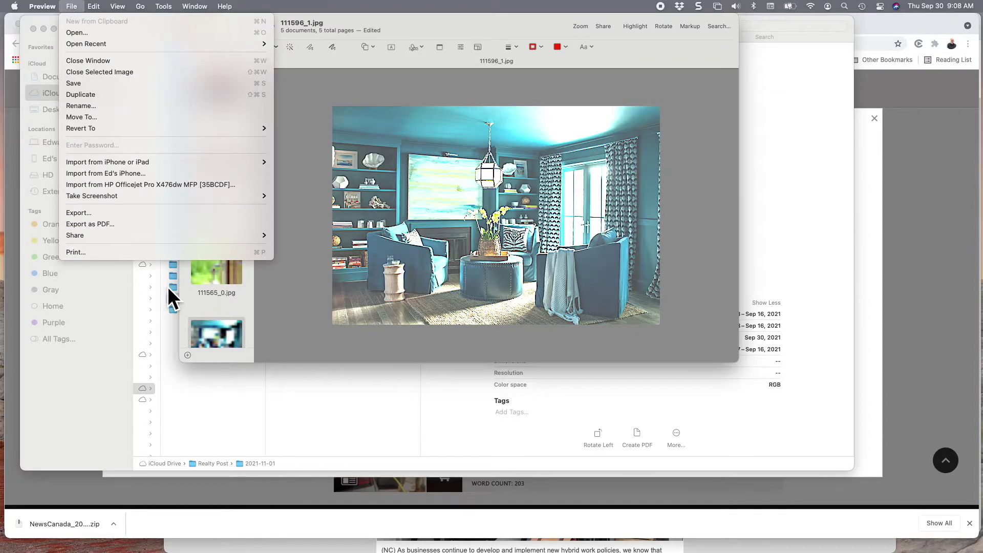
{"action": "left_click", "coordinate": [209, 306]}
{"action": "left_click", "coordinate": [209, 306]}
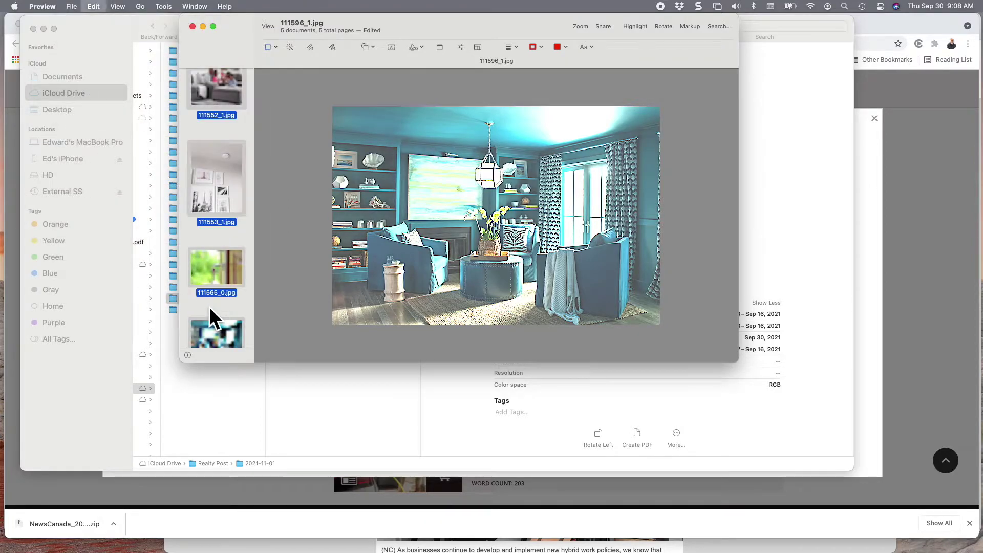
{"action": "left_click", "coordinate": [70, 6]}
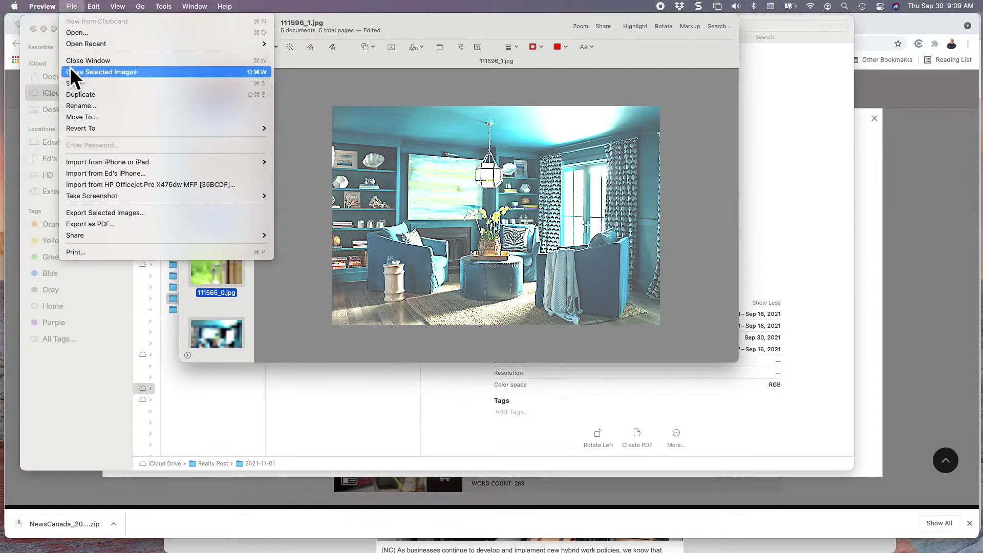
{"action": "left_click", "coordinate": [75, 81]}
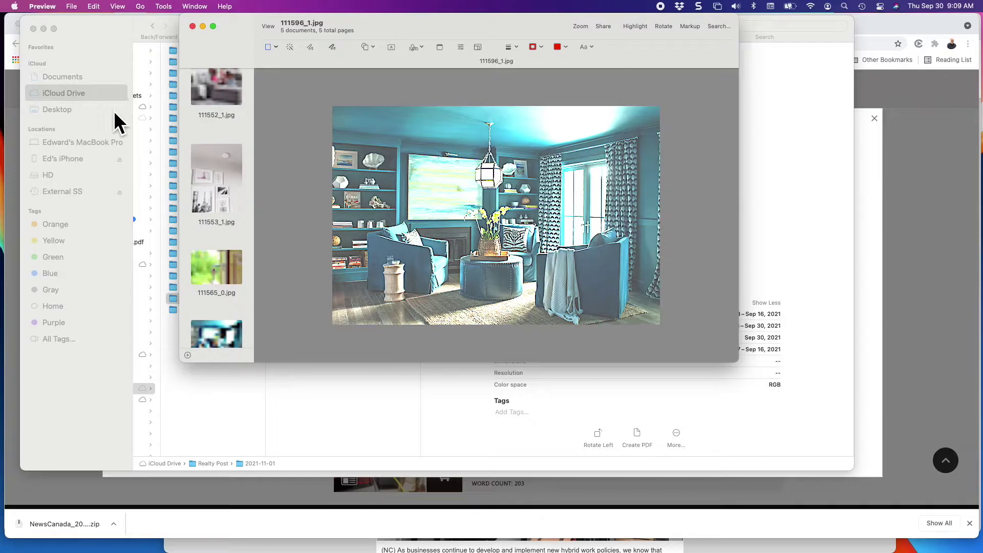
{"action": "left_click", "coordinate": [226, 164]}
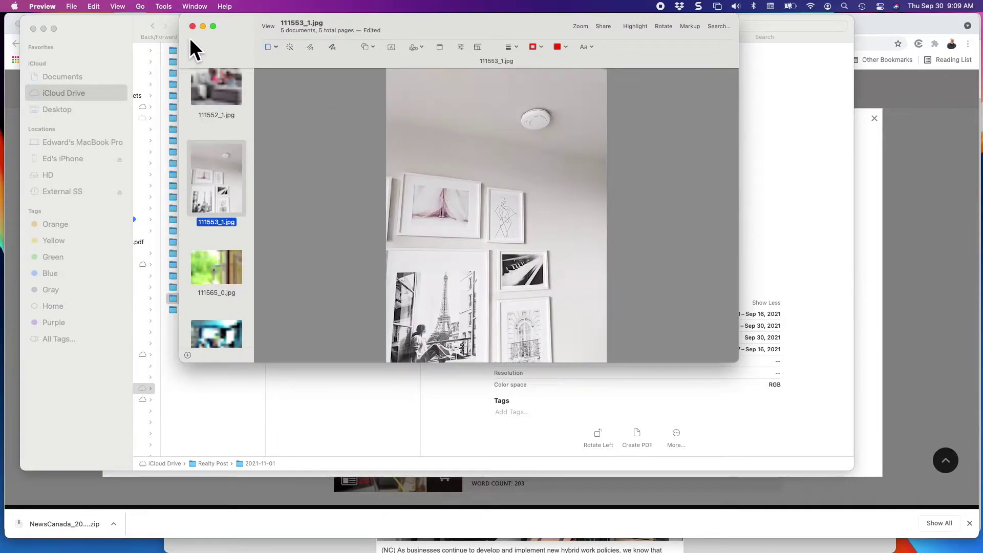
{"action": "left_click", "coordinate": [192, 26]}
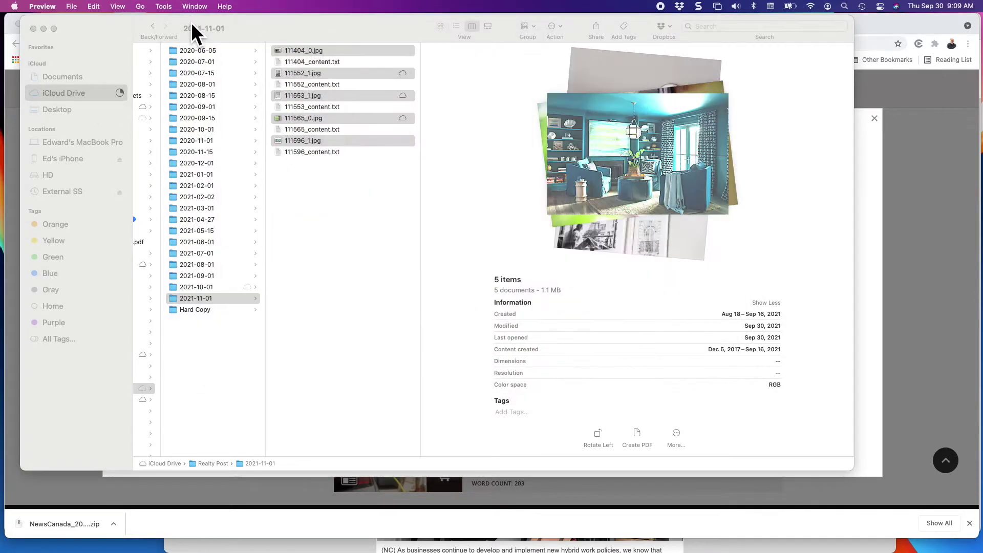
Preview 111552_content.txt in the 2021-11-01 folder, then show all open windows in Mission Control.
{"action": "left_click", "coordinate": [361, 159]}
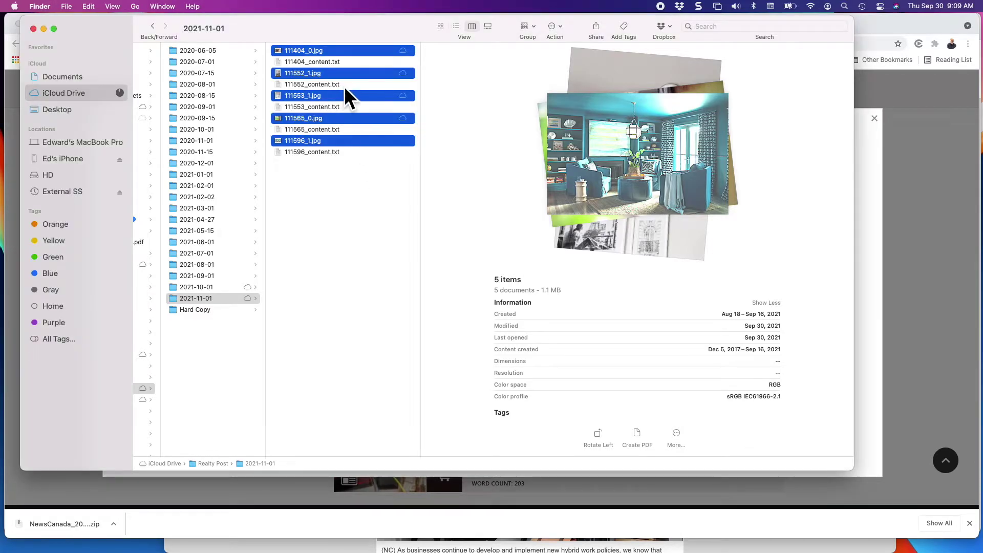
{"action": "left_click", "coordinate": [345, 85]}
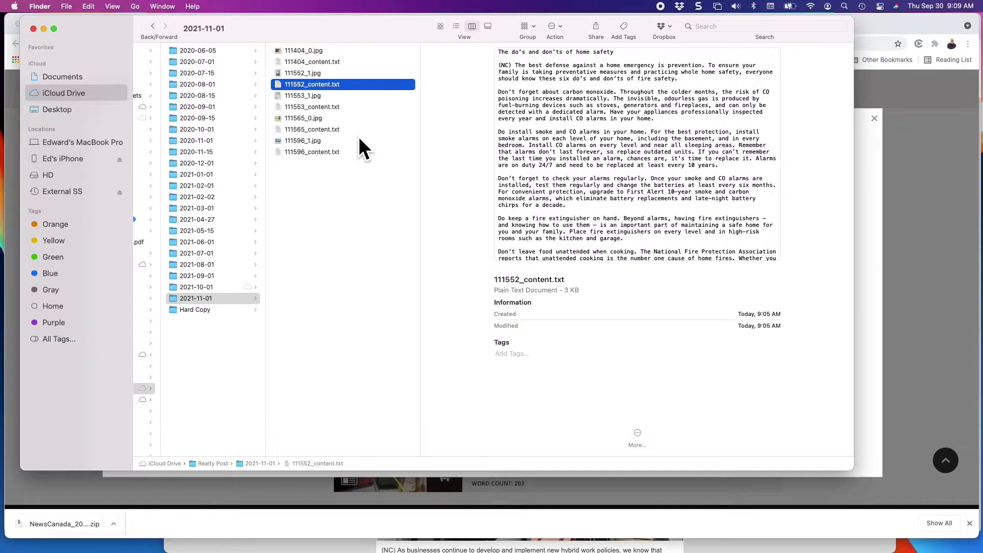
{"action": "key", "text": "ctrl+Up"}
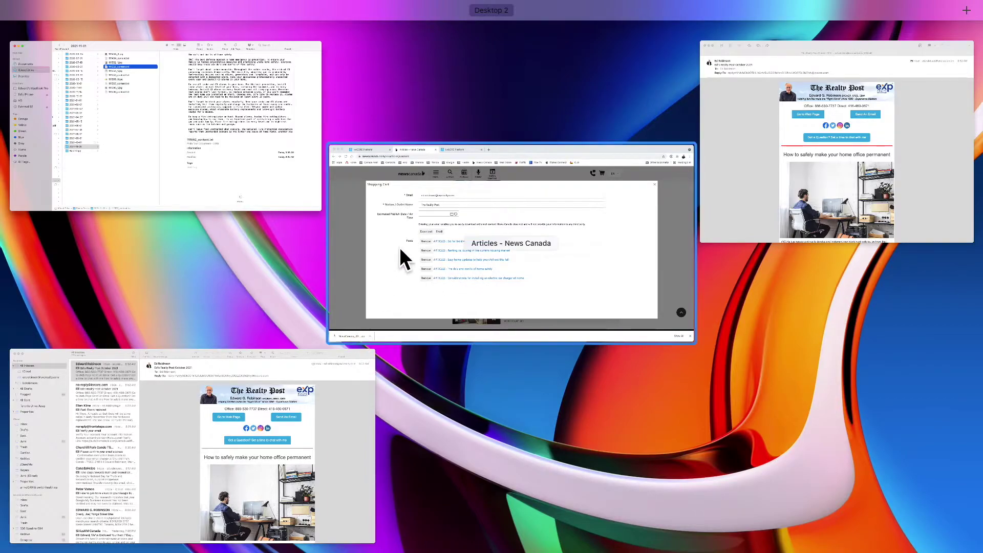
On the kvCORE contact's timeline, view the sent email about Geowarehouse PDF reports.
{"action": "left_click", "coordinate": [428, 193]}
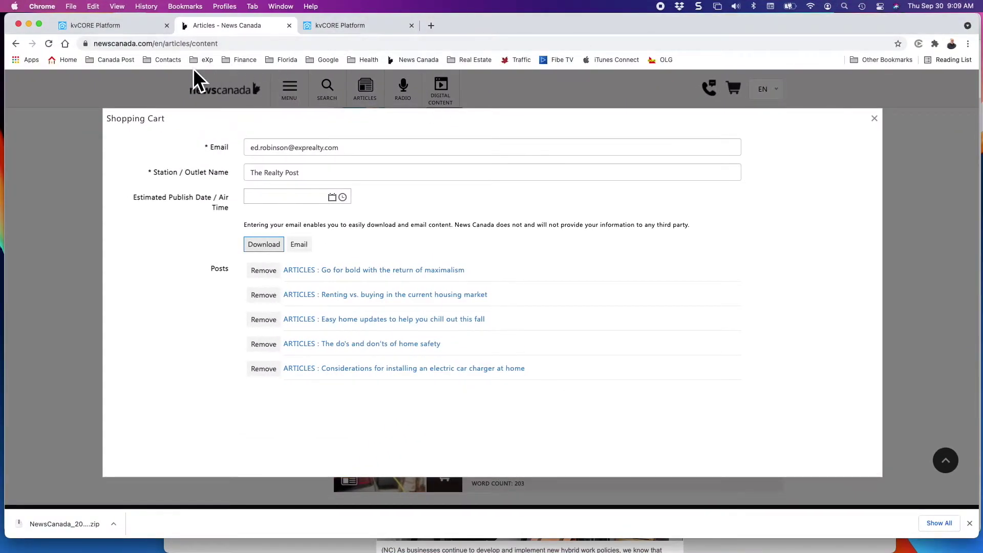
{"action": "left_click", "coordinate": [361, 25]}
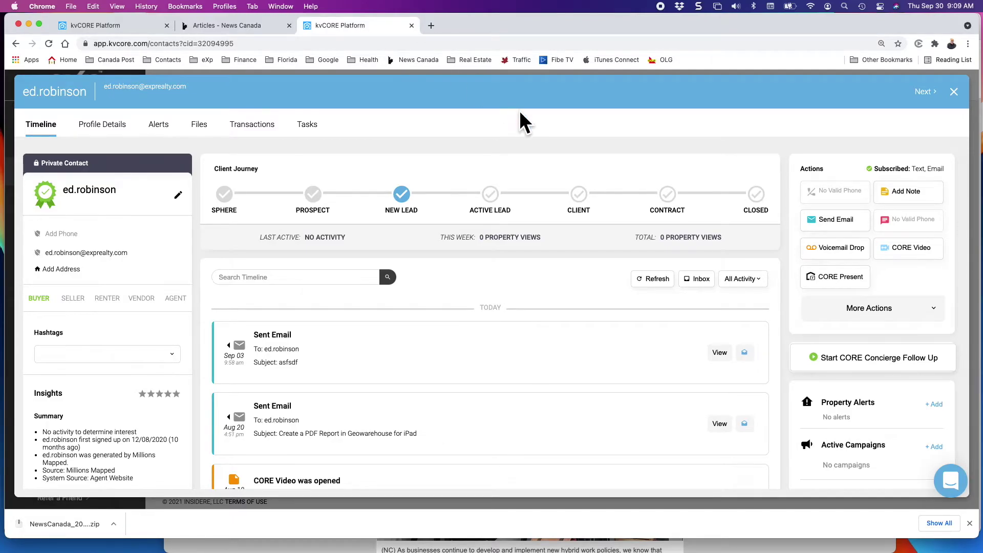
{"action": "scroll", "coordinate": [634, 371], "scroll_direction": "down", "scroll_amount": 3}
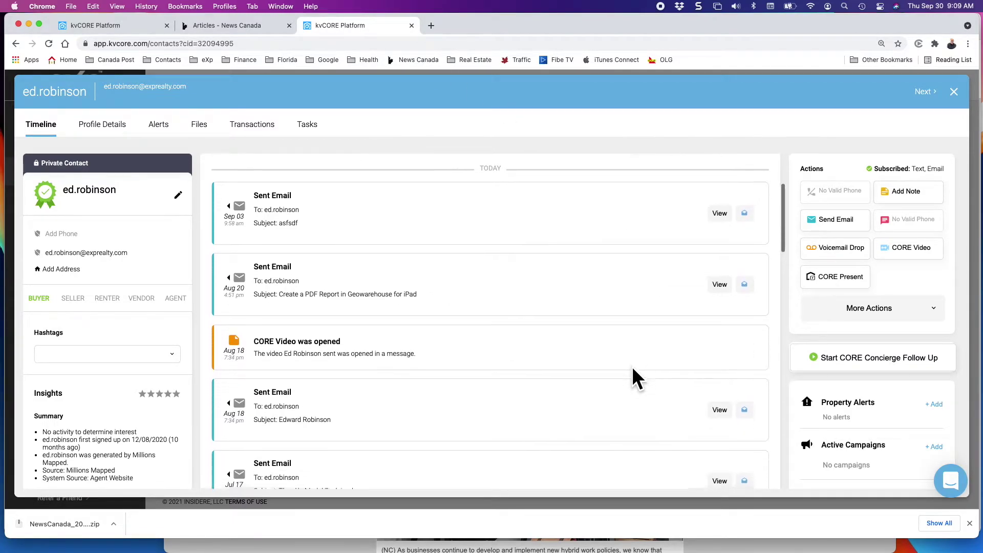
{"action": "mouse_move", "coordinate": [747, 206]}
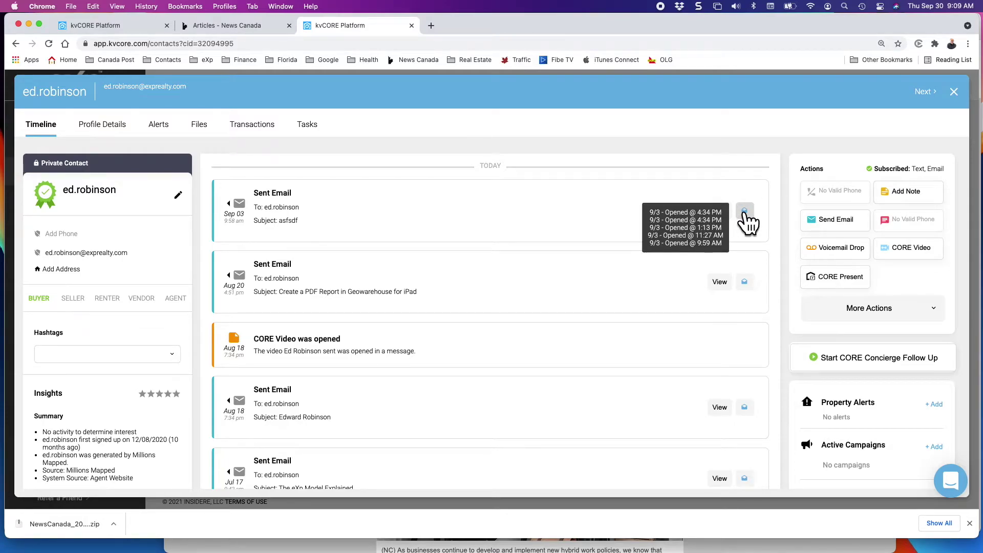
{"action": "left_click", "coordinate": [721, 283]}
{"action": "scroll", "coordinate": [612, 320], "scroll_direction": "down", "scroll_amount": 3}
{"action": "scroll", "coordinate": [612, 323], "scroll_direction": "down", "scroll_amount": 6}
{"action": "scroll", "coordinate": [609, 321], "scroll_direction": "up", "scroll_amount": 10}
{"action": "left_click", "coordinate": [673, 136]}
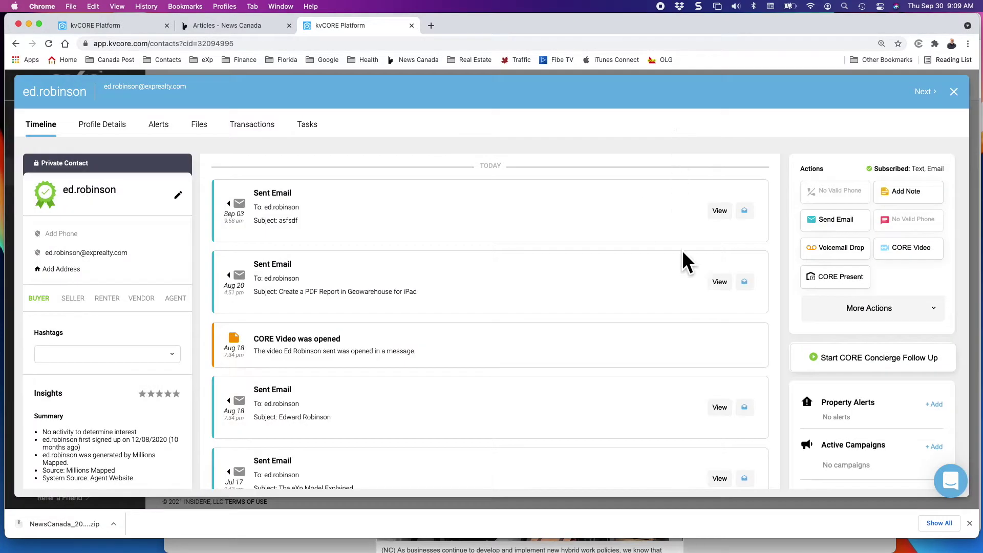
View the Aug 18 sent email, then return to the News Canada articles tab.
{"action": "left_click", "coordinate": [726, 408]}
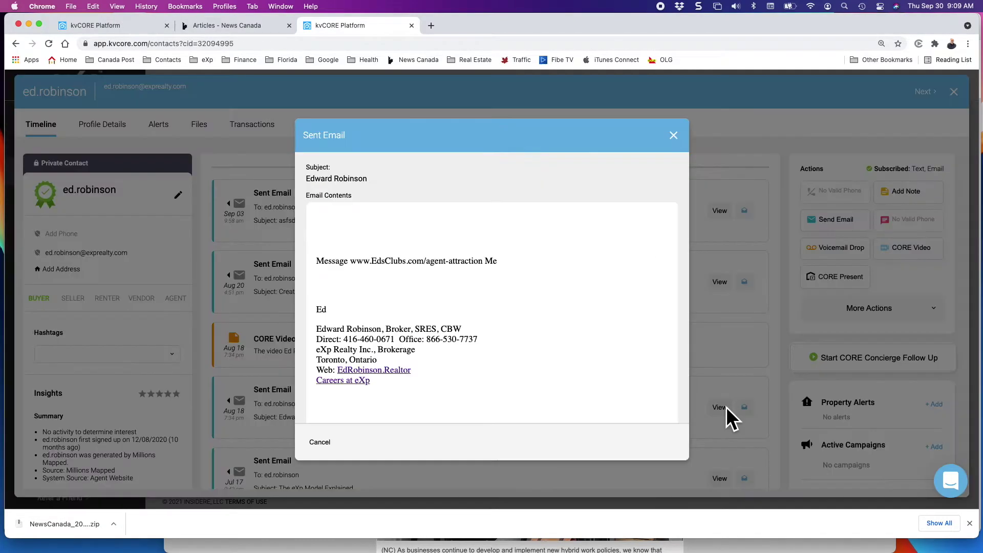
{"action": "scroll", "coordinate": [607, 353], "scroll_direction": "down", "scroll_amount": 4}
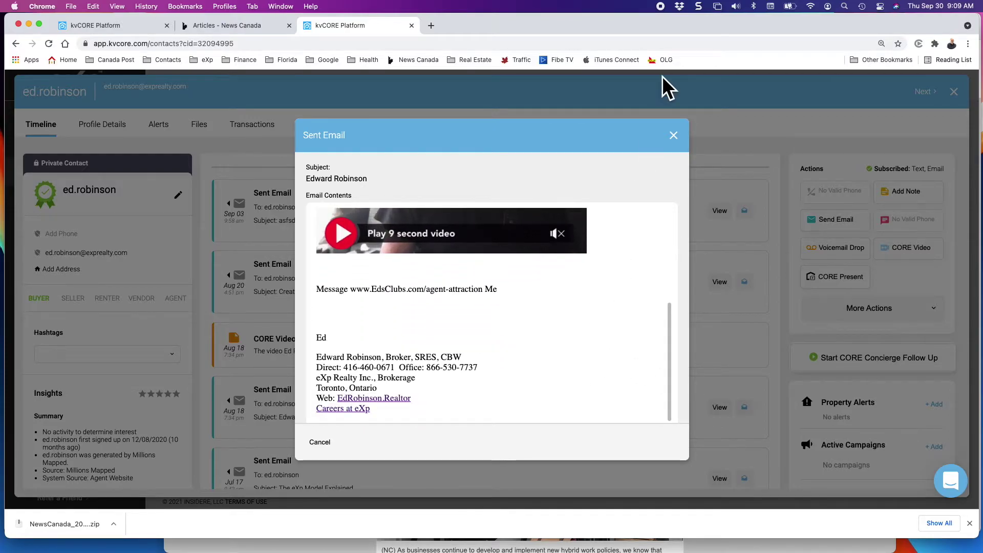
{"action": "left_click", "coordinate": [673, 135]}
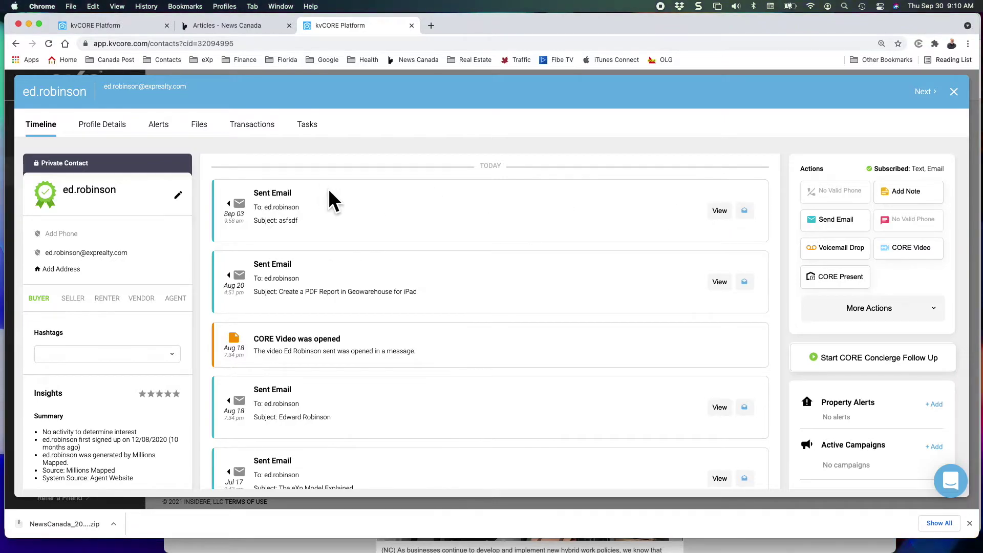
{"action": "left_click", "coordinate": [212, 26]}
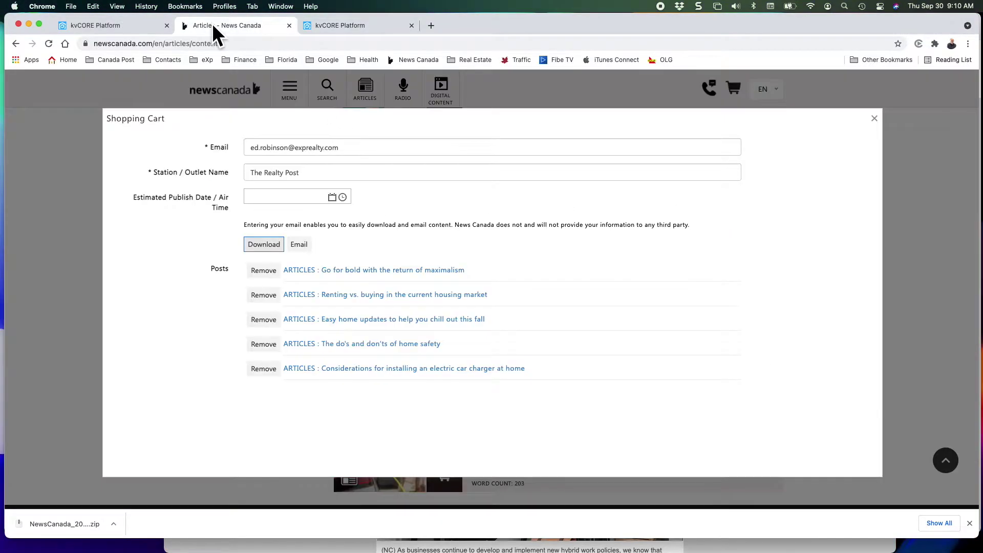
Close the News Canada tab and go to Marketing > Smart Campaigns in kvCORE.
{"action": "left_click", "coordinate": [289, 25]}
{"action": "left_click", "coordinate": [122, 25]}
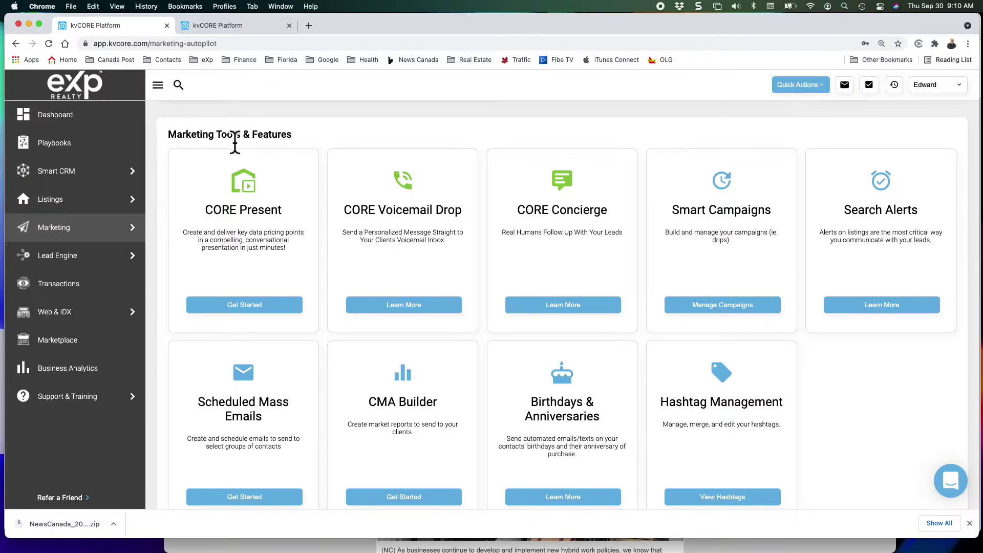
{"action": "mouse_move", "coordinate": [72, 241]}
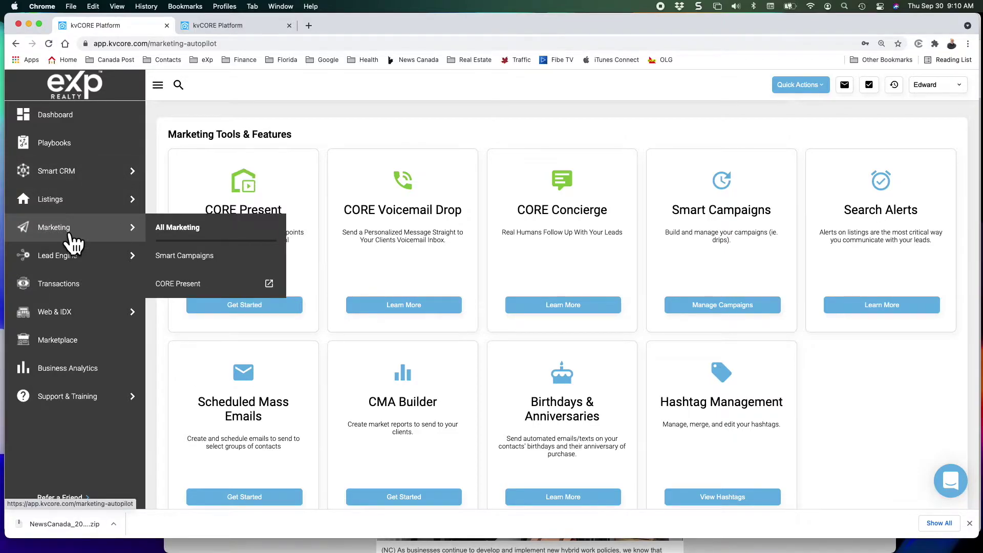
{"action": "left_click", "coordinate": [174, 255]}
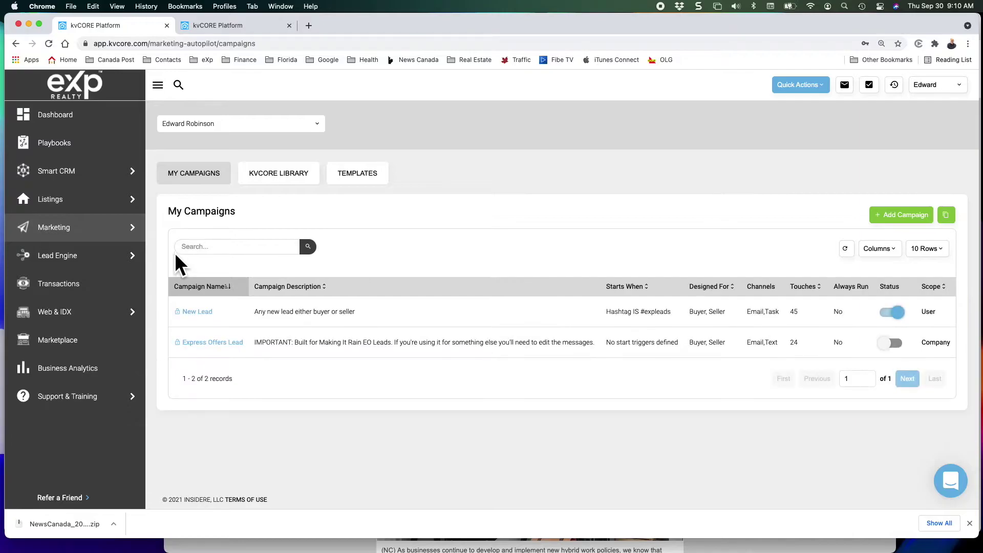
Search the email templates for 'Realty Post' to list its 7 matching templates.
{"action": "left_click", "coordinate": [349, 180]}
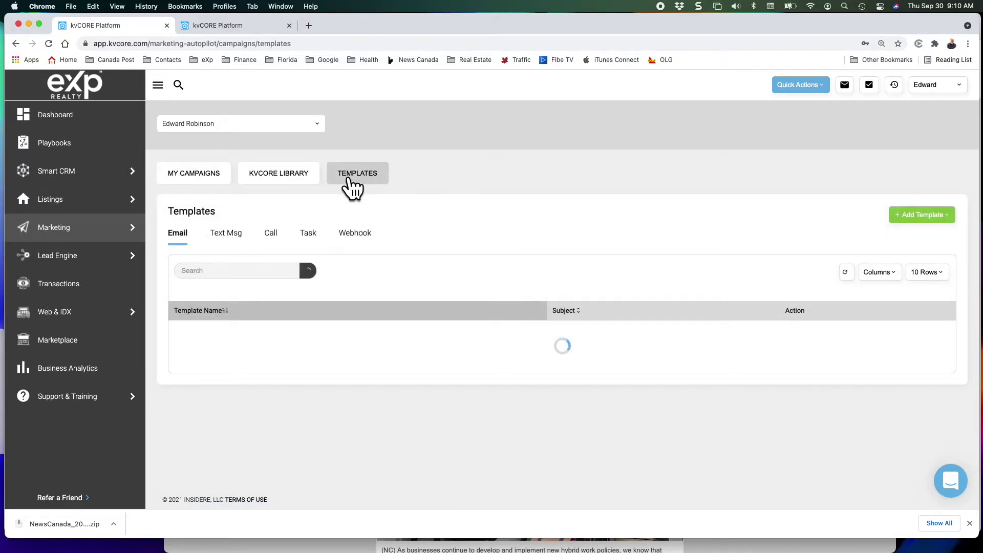
{"action": "scroll", "coordinate": [416, 390], "scroll_direction": "down", "scroll_amount": 2}
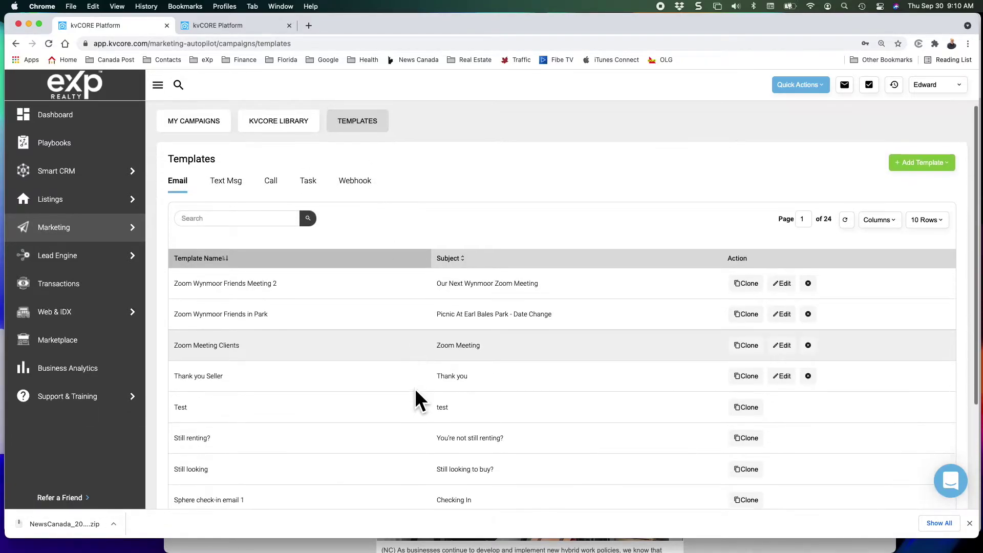
{"action": "left_click", "coordinate": [271, 226]}
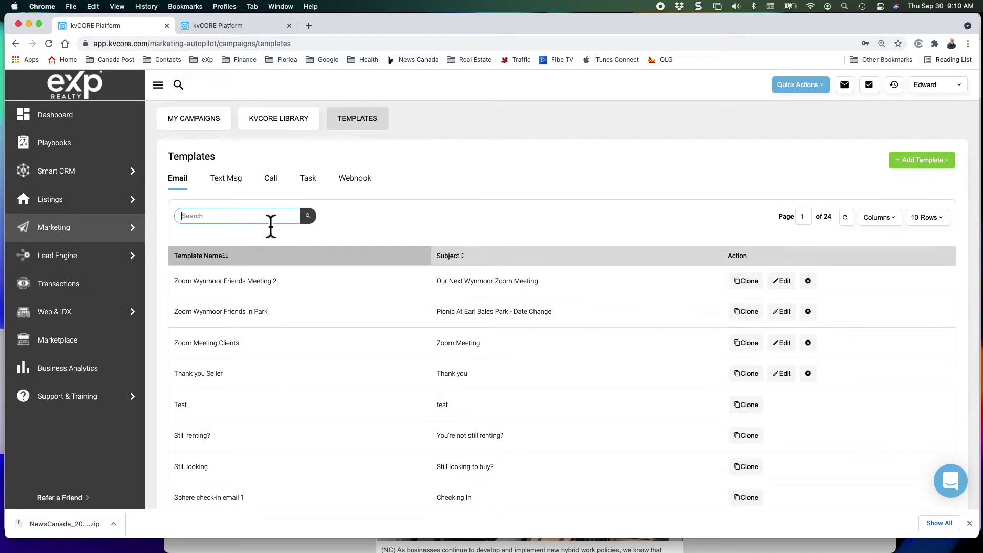
{"action": "type", "text": "Realty Post"}
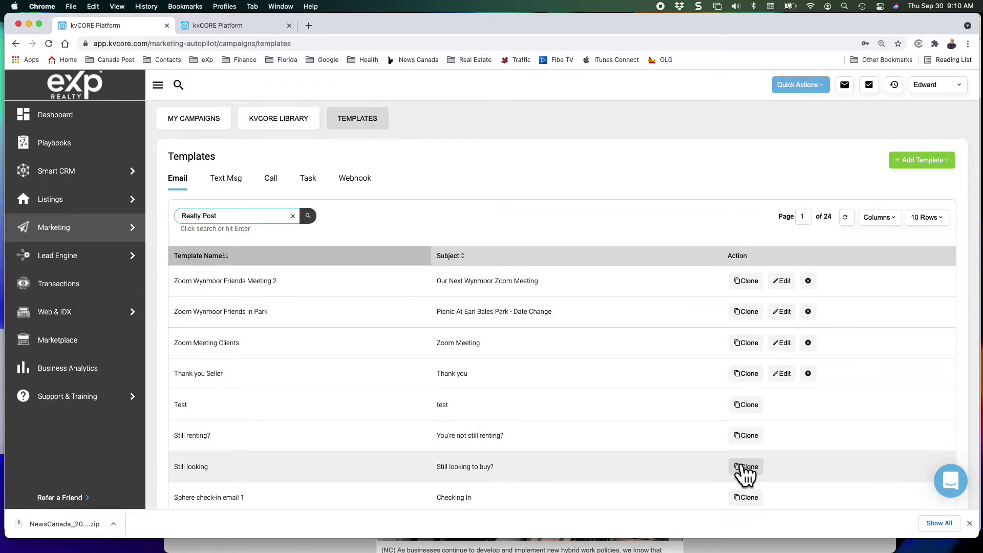
{"action": "scroll", "coordinate": [593, 464], "scroll_direction": "down", "scroll_amount": 5}
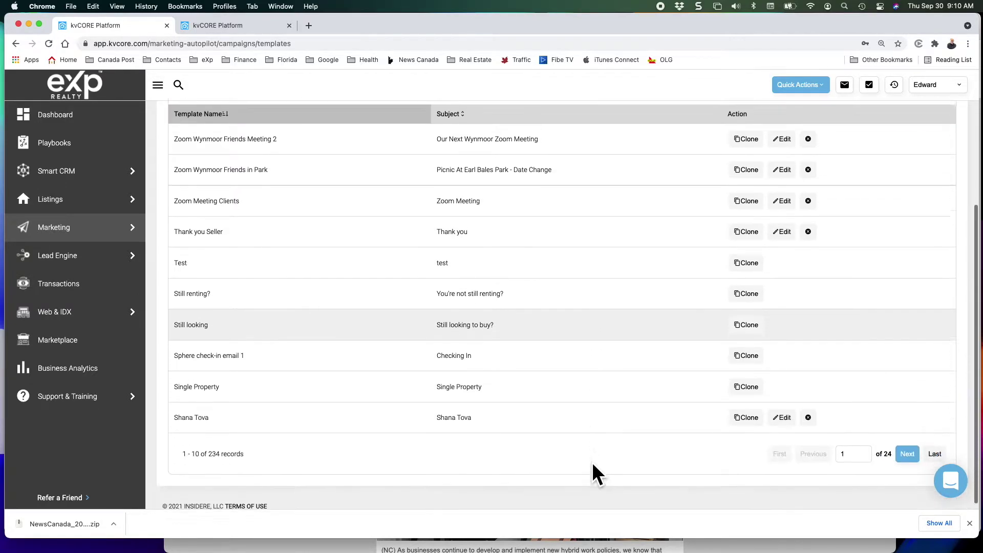
{"action": "scroll", "coordinate": [545, 322], "scroll_direction": "up", "scroll_amount": 6}
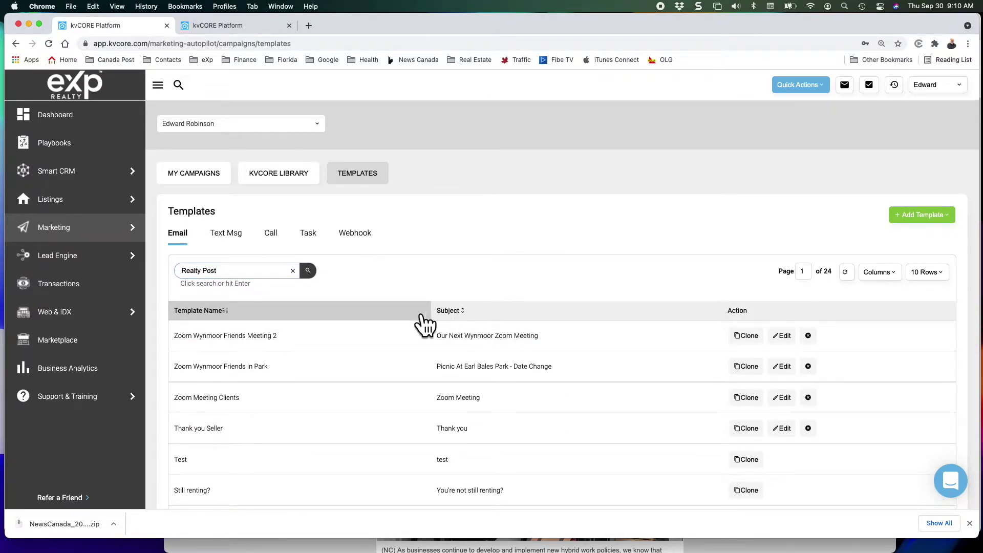
{"action": "left_click", "coordinate": [308, 276]}
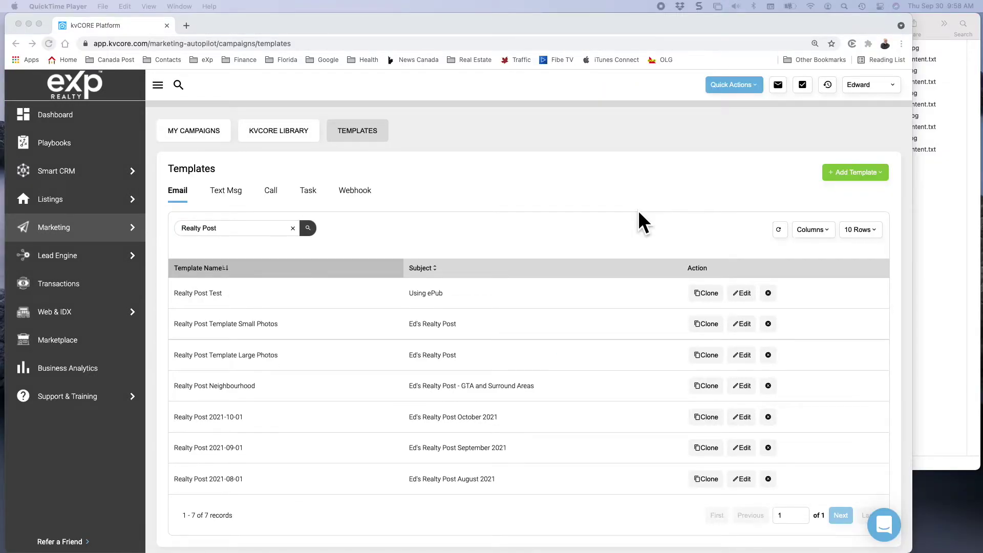
{"action": "scroll", "coordinate": [537, 435], "scroll_direction": "down", "scroll_amount": 1}
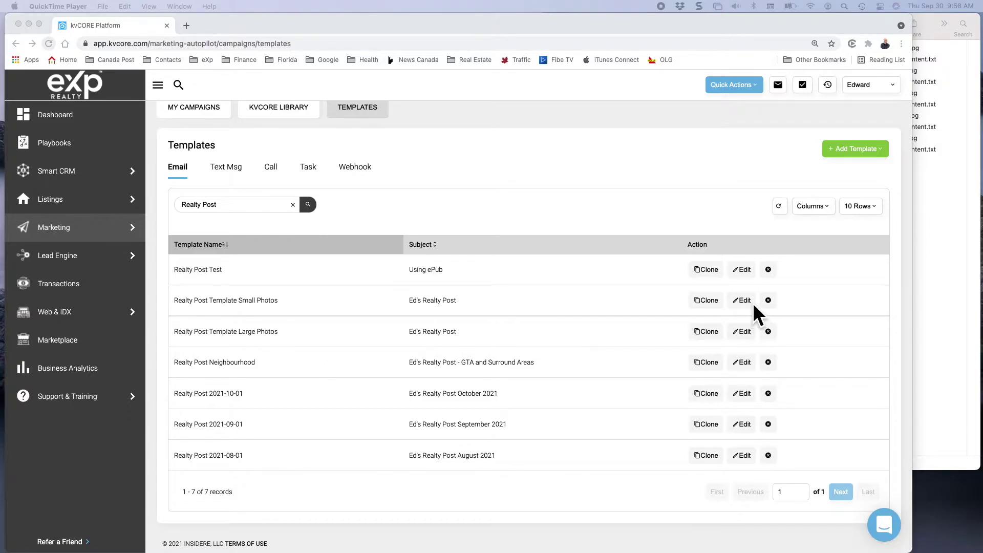
{"action": "left_click", "coordinate": [738, 300]}
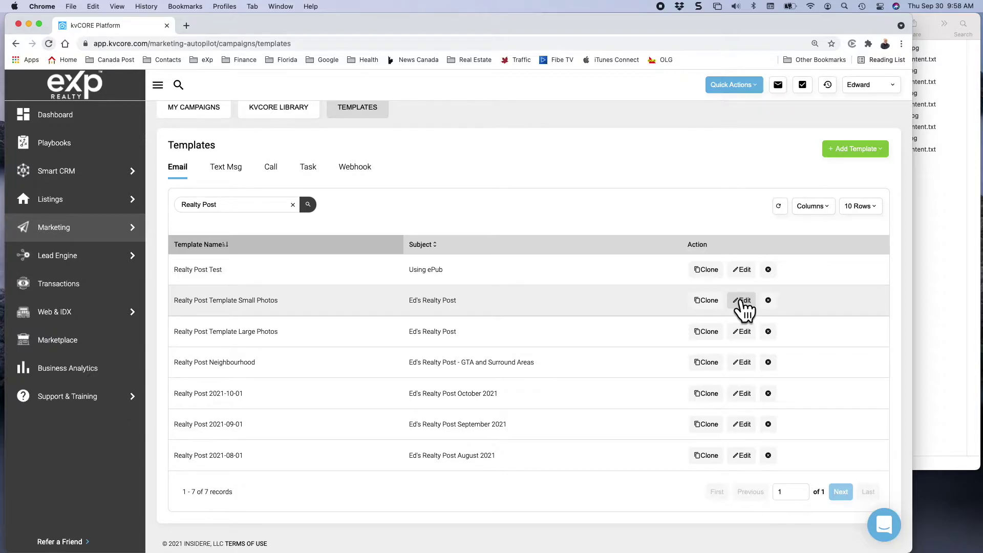
Review Realty Post Template Small Photos, close it without saving, then open the Large Photos template.
{"action": "left_click", "coordinate": [742, 301]}
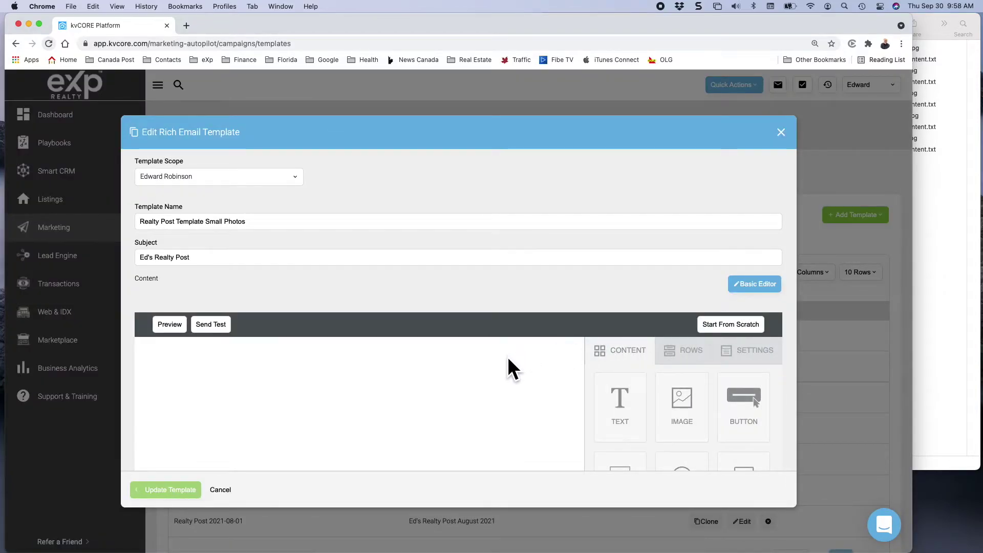
{"action": "scroll", "coordinate": [625, 410], "scroll_direction": "down", "scroll_amount": 5}
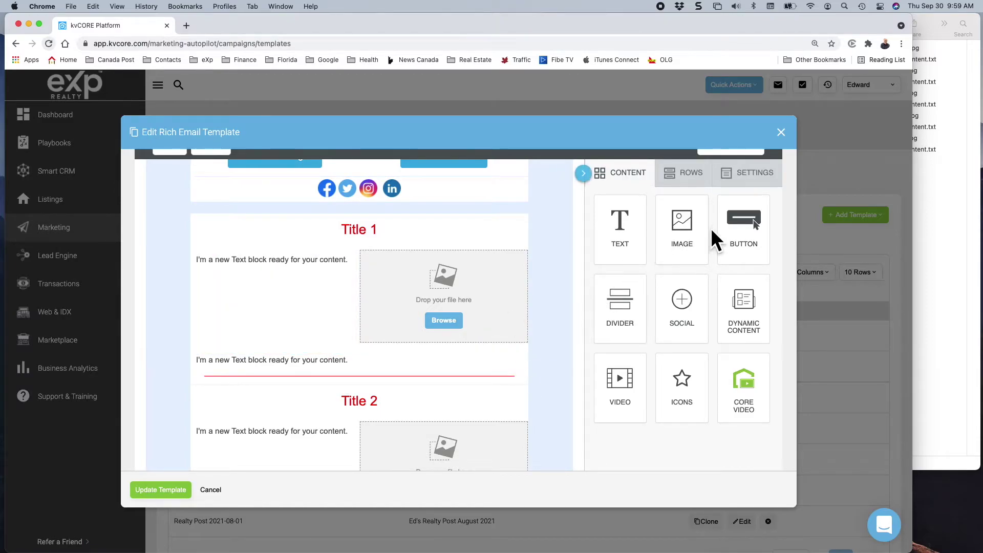
{"action": "left_click", "coordinate": [781, 133]}
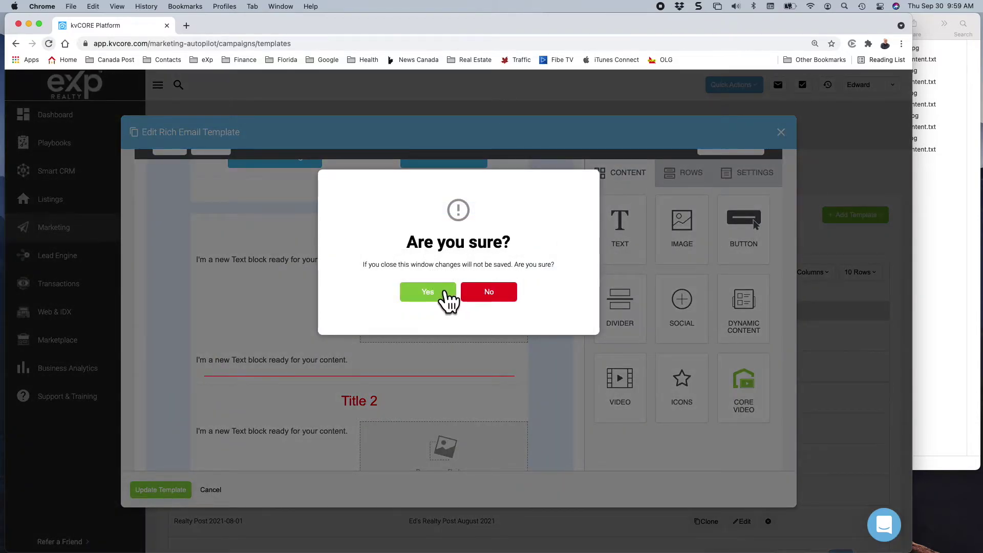
{"action": "left_click", "coordinate": [446, 293]}
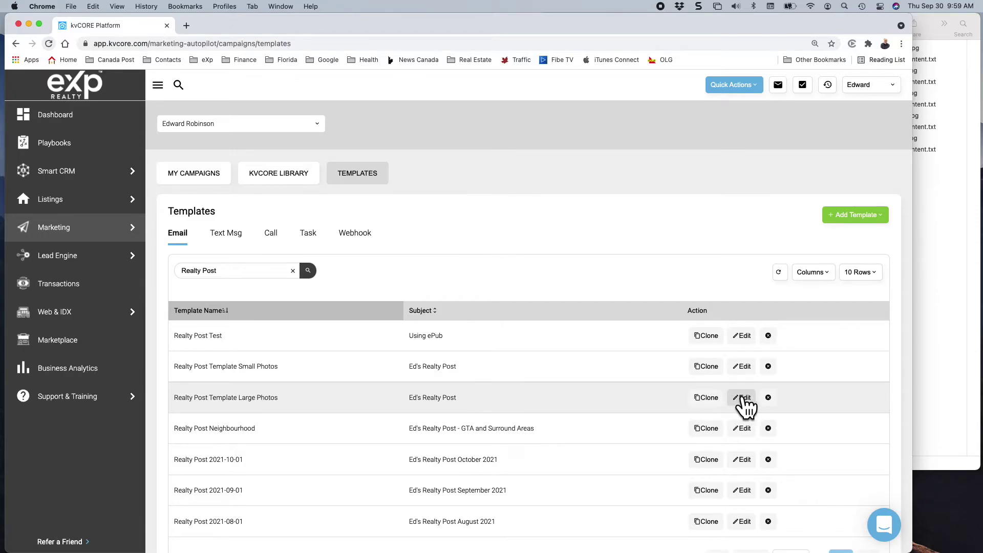
{"action": "left_click", "coordinate": [743, 398]}
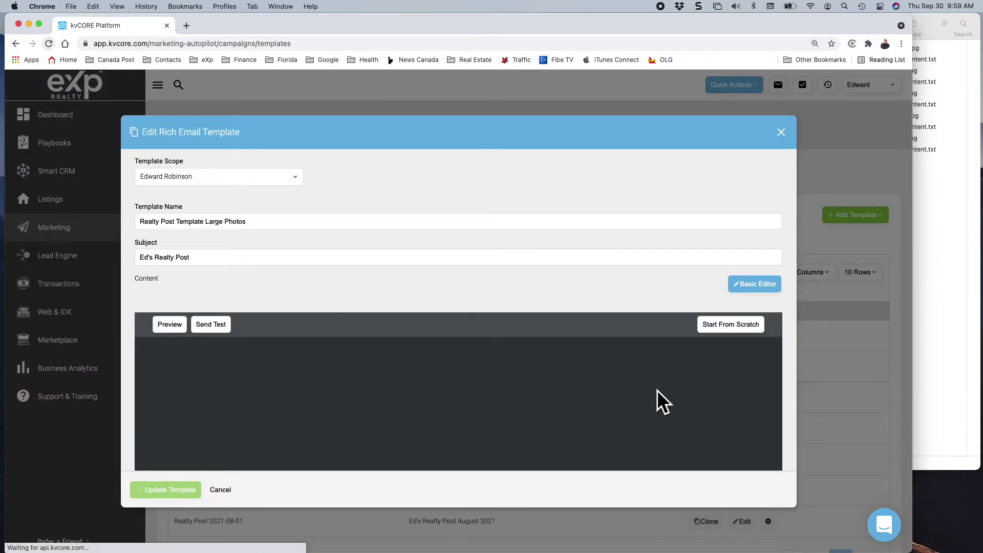
Scroll through the Large Photos layout and its Title block, then cancel and discard changes.
{"action": "scroll", "coordinate": [656, 401], "scroll_direction": "down", "scroll_amount": 5}
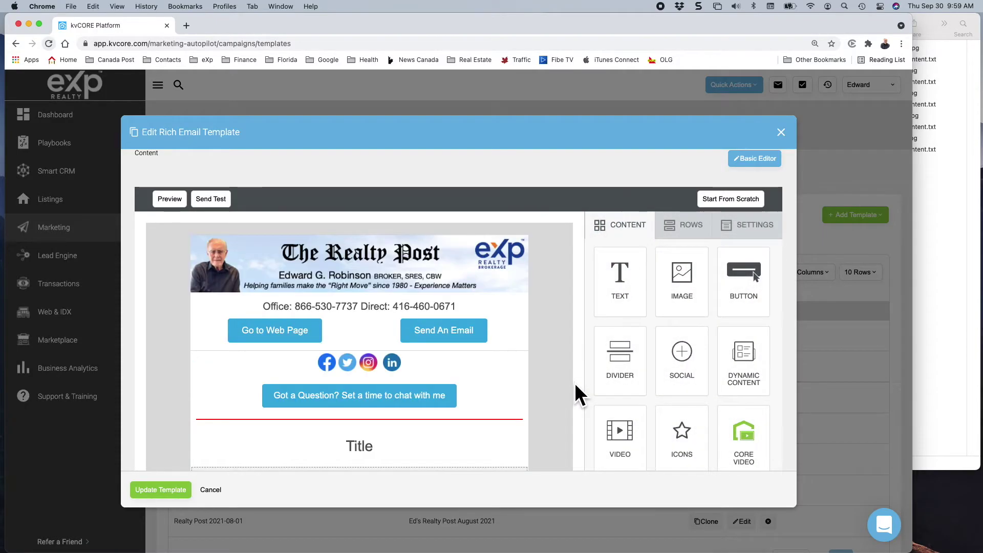
{"action": "scroll", "coordinate": [575, 394], "scroll_direction": "down", "scroll_amount": 5}
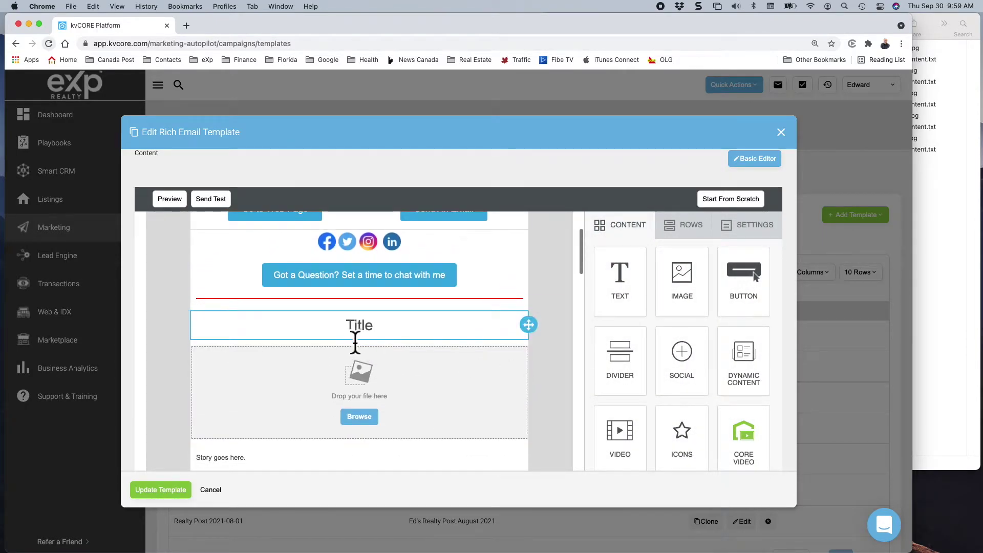
{"action": "left_click", "coordinate": [354, 335]}
{"action": "scroll", "coordinate": [358, 413], "scroll_direction": "down", "scroll_amount": 2}
{"action": "scroll", "coordinate": [360, 412], "scroll_direction": "down", "scroll_amount": 10}
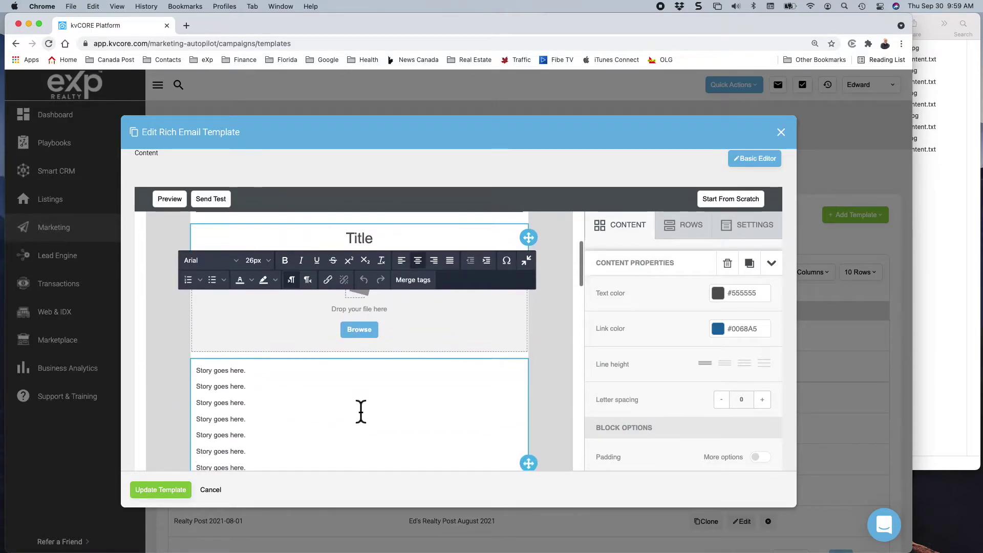
{"action": "scroll", "coordinate": [359, 410], "scroll_direction": "down", "scroll_amount": 5}
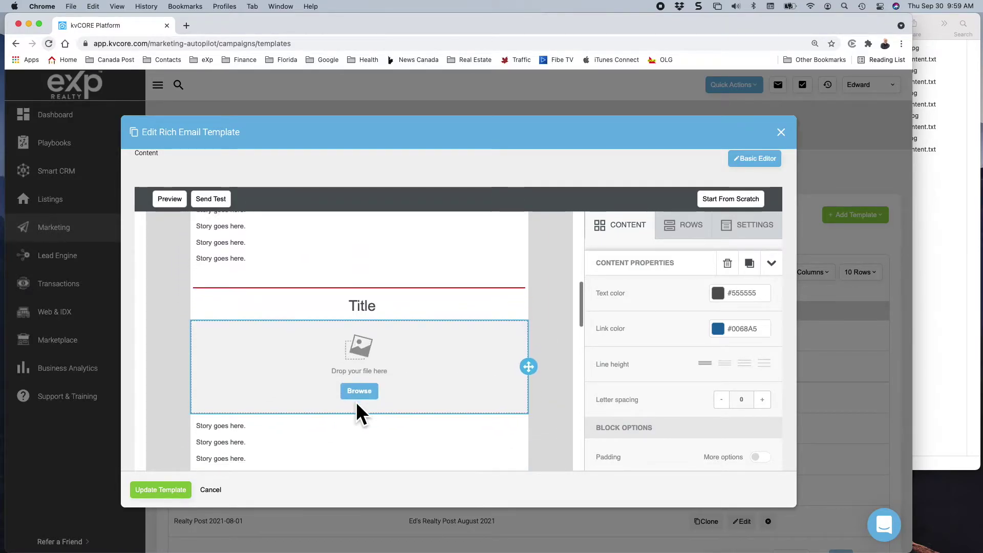
{"action": "scroll", "coordinate": [359, 410], "scroll_direction": "up", "scroll_amount": 4}
{"action": "scroll", "coordinate": [359, 392], "scroll_direction": "up", "scroll_amount": 15}
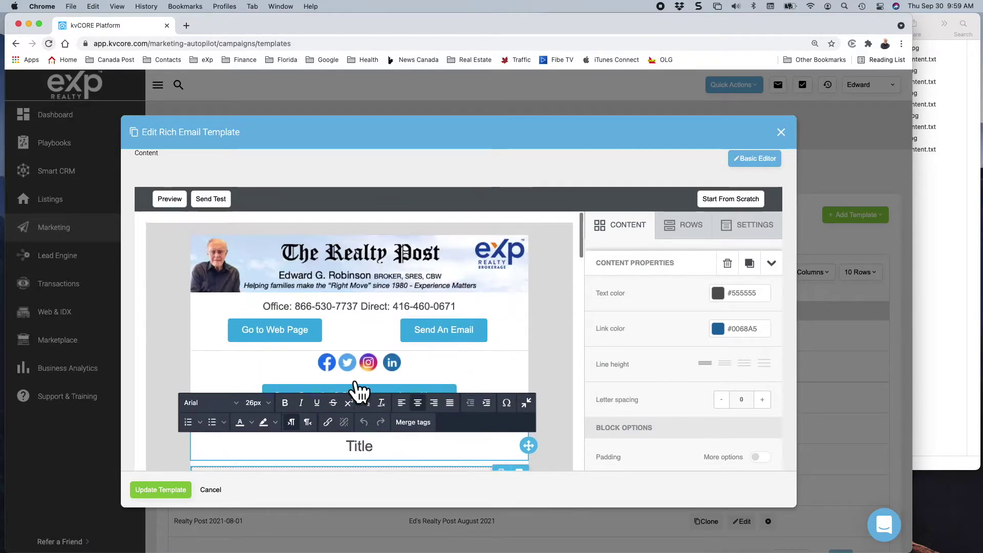
{"action": "left_click", "coordinate": [211, 491]}
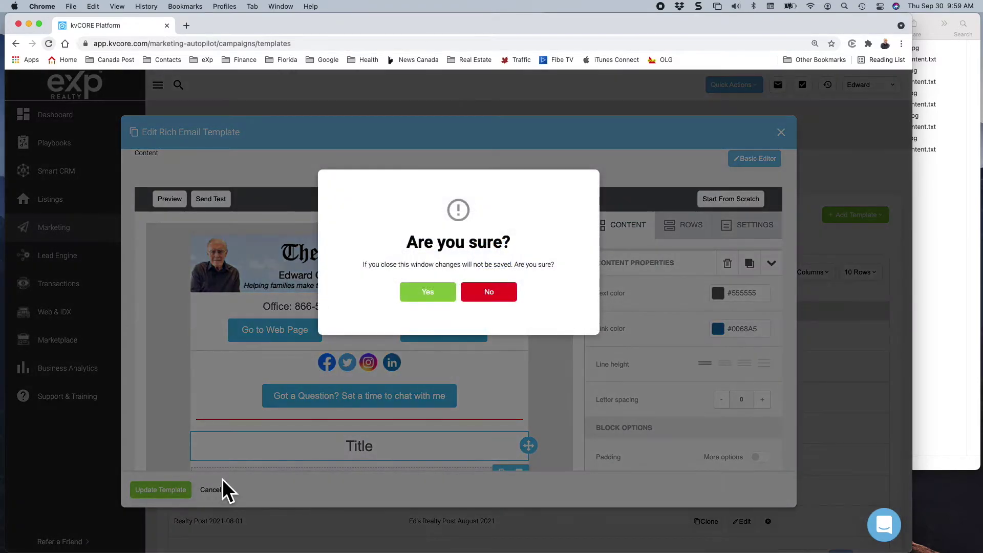
{"action": "left_click", "coordinate": [426, 294]}
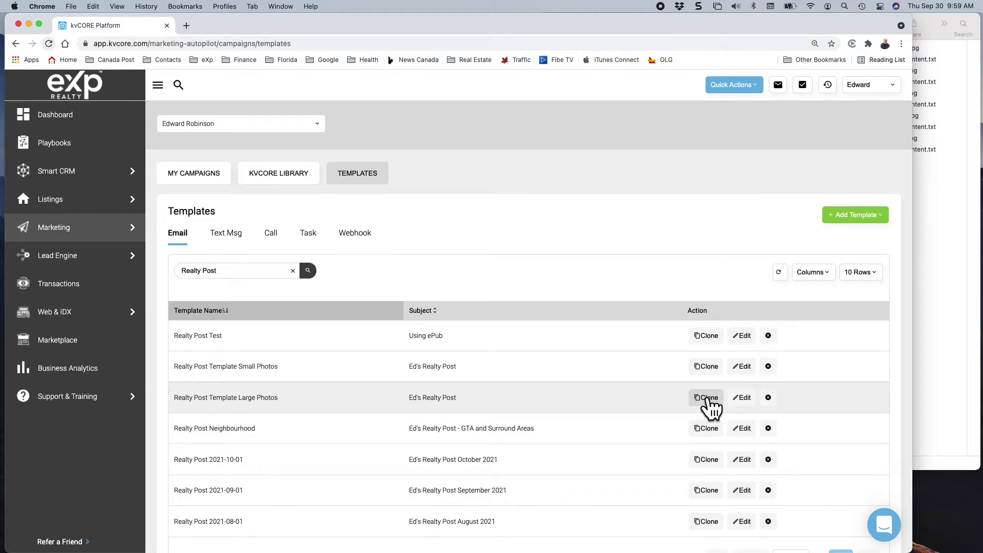
Clone the Large Photos template as 'Realty Post 2021-11-01', appending 'November 2021' to its subject.
{"action": "left_click", "coordinate": [706, 397]}
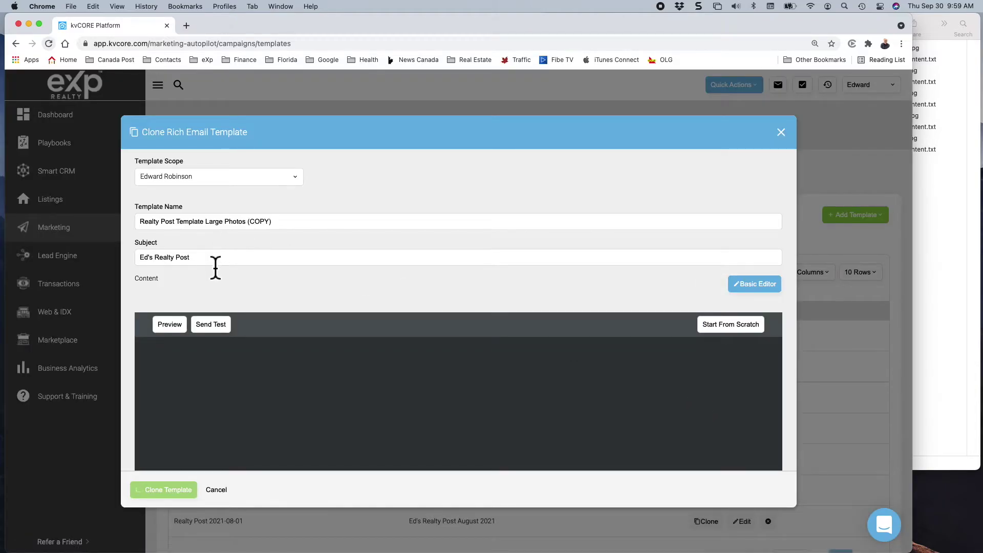
{"action": "left_click", "coordinate": [216, 264]}
{"action": "type", "text": "November 20"}
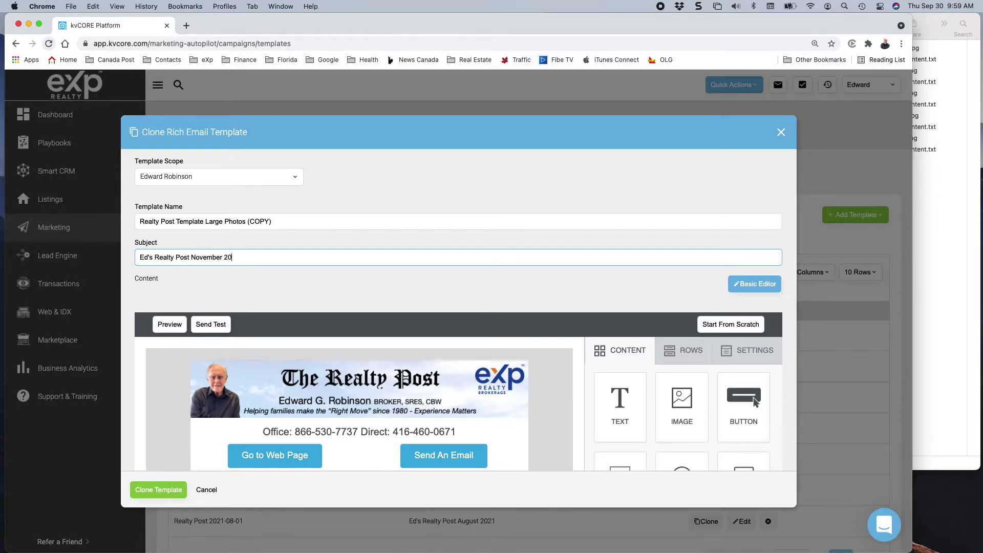
{"action": "type", "text": "21"}
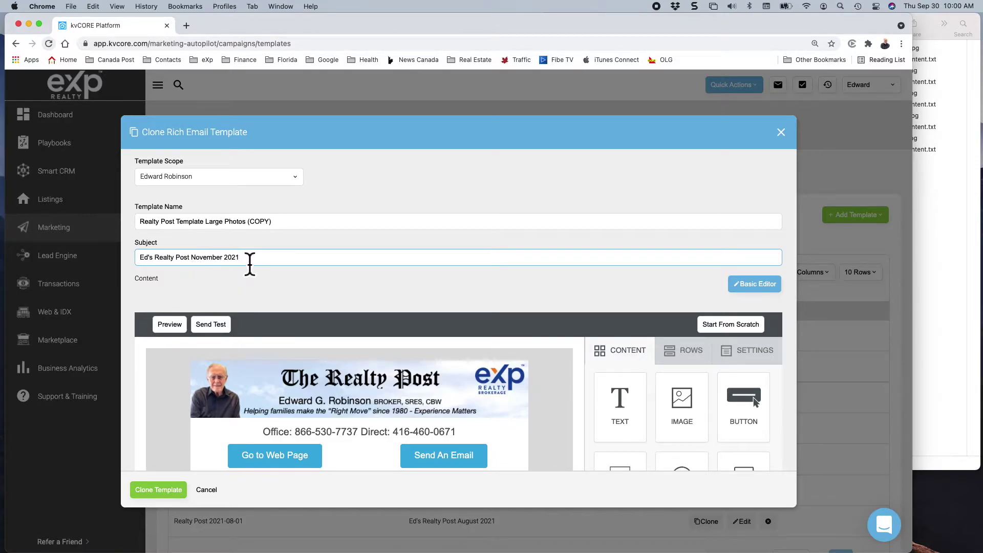
{"action": "left_click_drag", "start_coordinate": [176, 224], "coordinate": [302, 229]}
{"action": "type", "text": "202"}
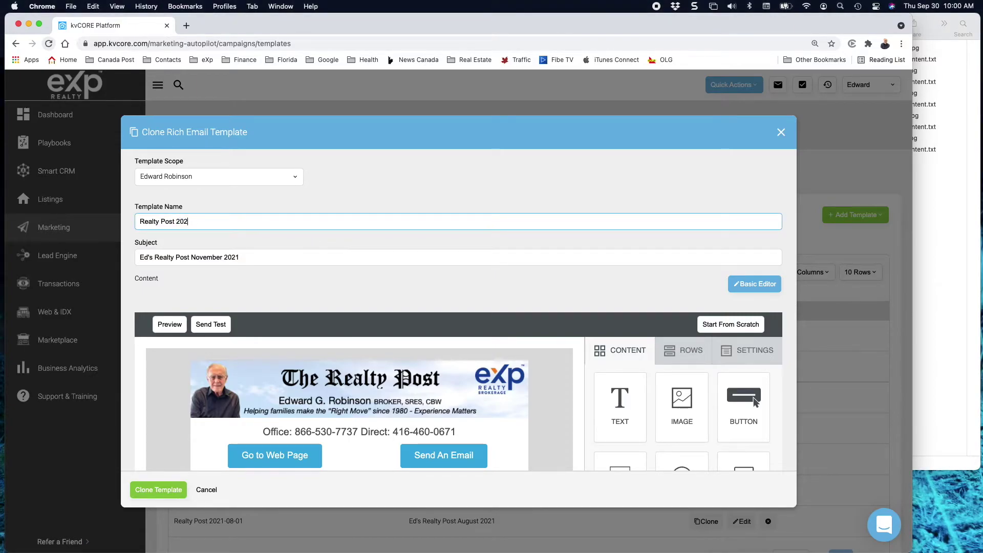
{"action": "type", "text": "1-11-01"}
{"action": "left_click", "coordinate": [149, 490]}
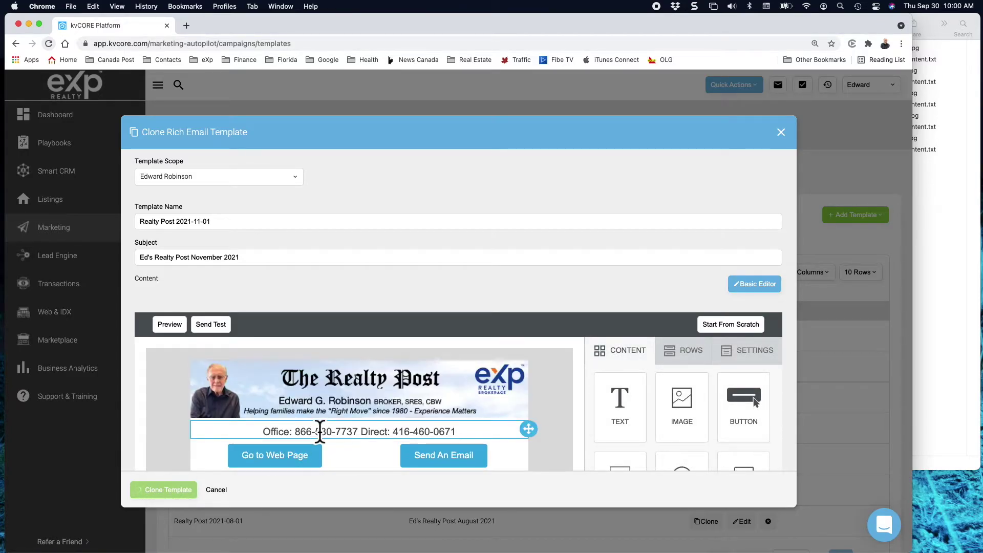
{"action": "scroll", "coordinate": [320, 431], "scroll_direction": "down", "scroll_amount": 10}
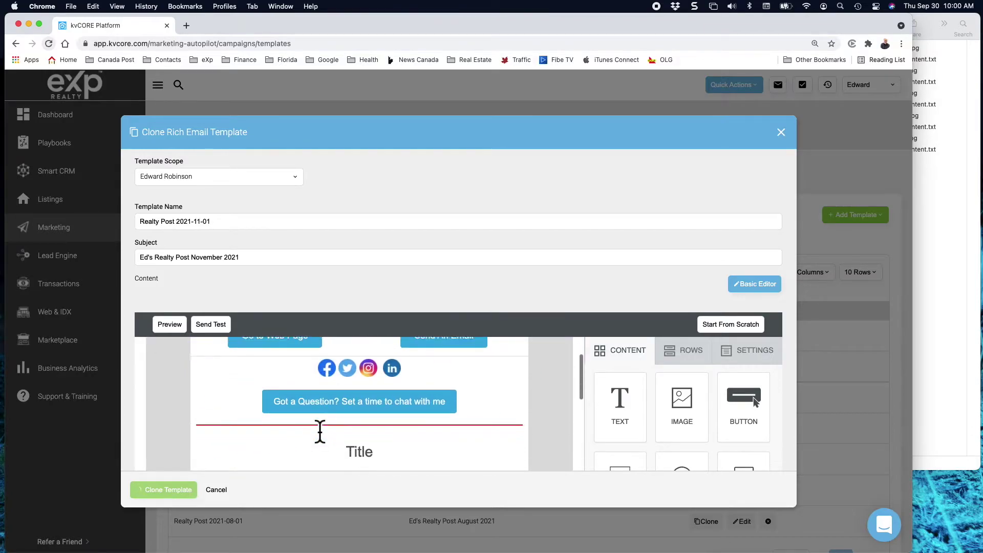
{"action": "scroll", "coordinate": [319, 432], "scroll_direction": "down", "scroll_amount": 1}
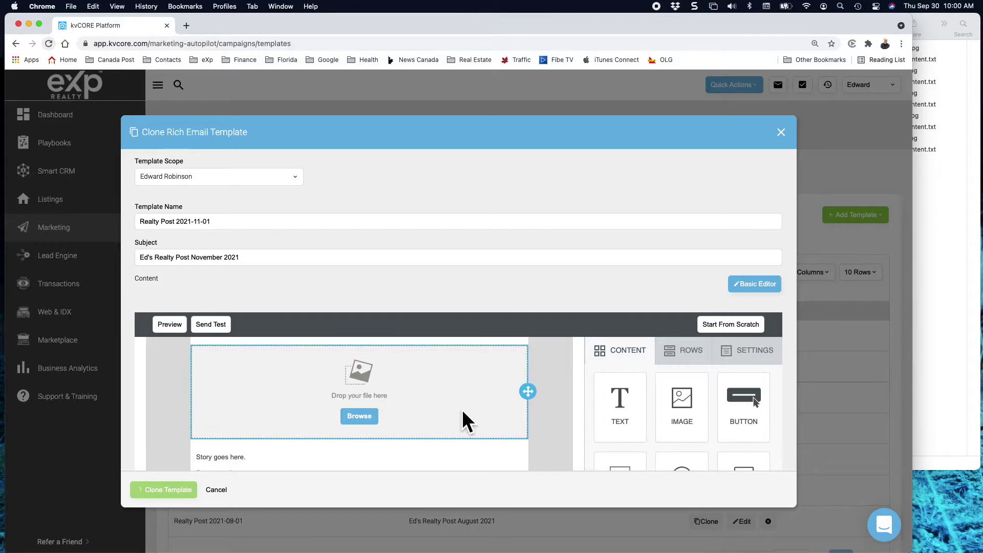
{"action": "scroll", "coordinate": [465, 423], "scroll_direction": "up", "scroll_amount": 10}
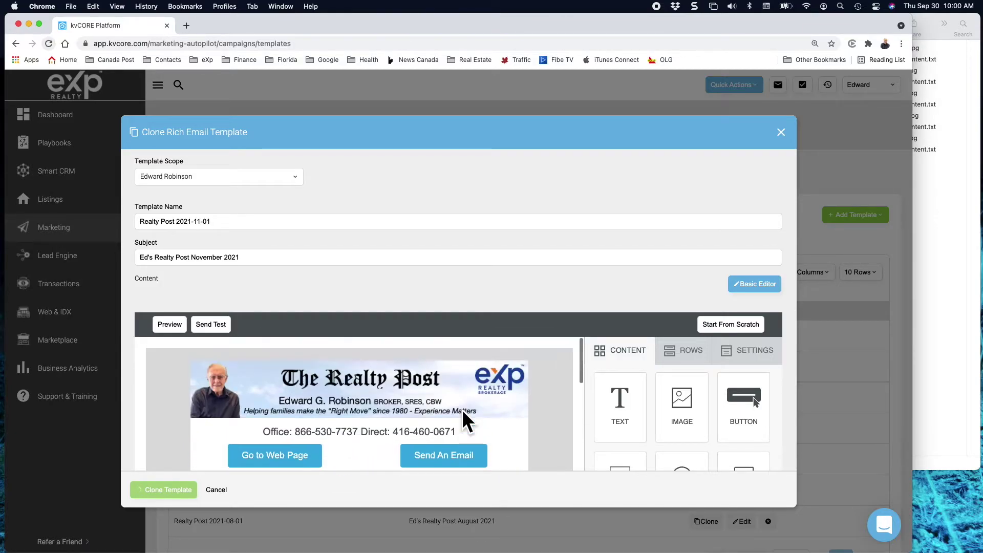
{"action": "scroll", "coordinate": [463, 421], "scroll_direction": "down", "scroll_amount": 10}
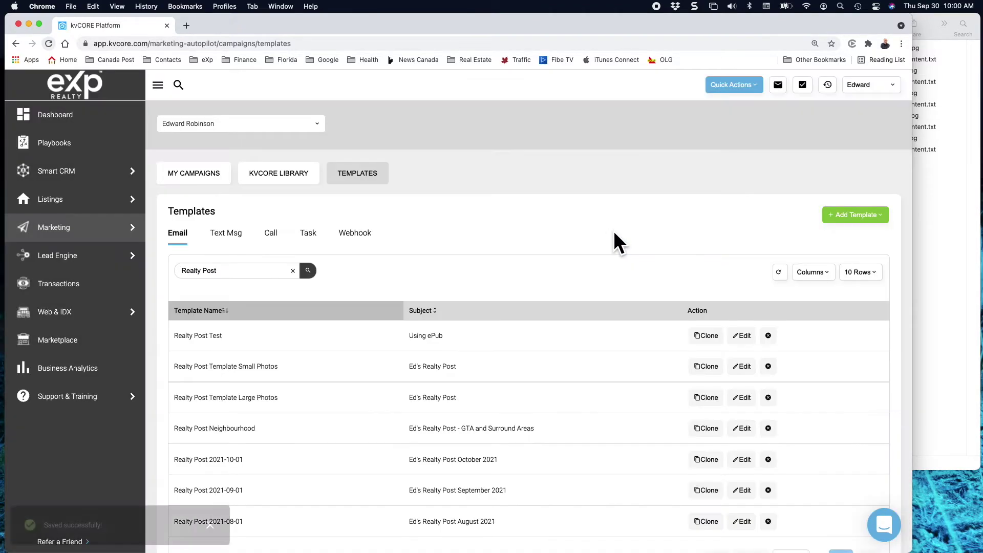
Reload the templates list and search 'Realty Post' to show all 8 matching templates.
{"action": "scroll", "coordinate": [385, 405], "scroll_direction": "down", "scroll_amount": 3}
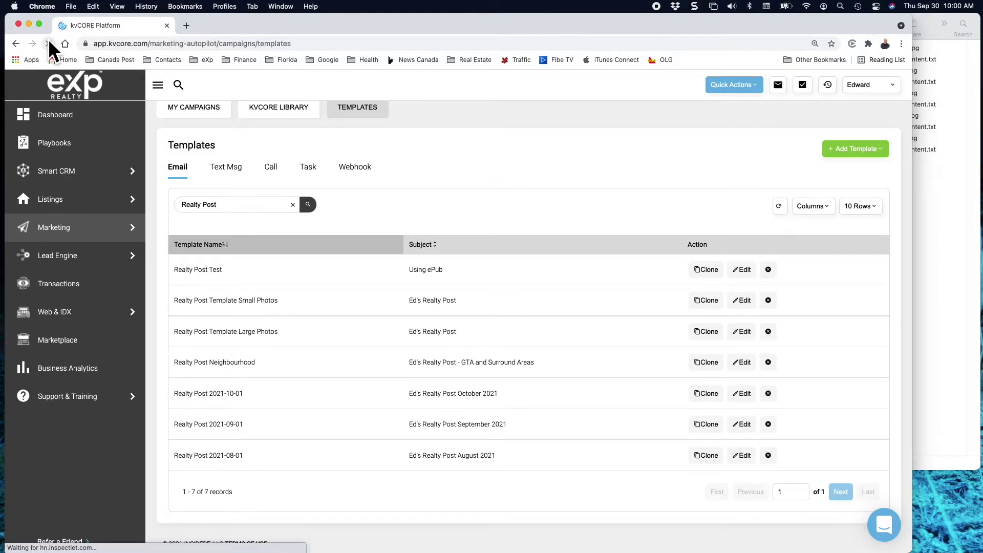
{"action": "left_click", "coordinate": [48, 43]}
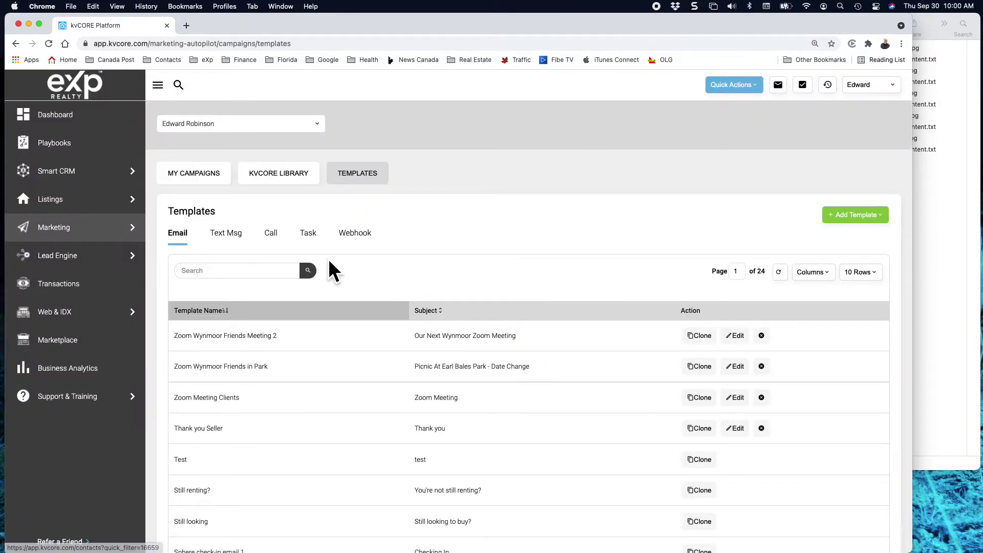
{"action": "left_click", "coordinate": [263, 276]}
{"action": "type", "text": "Realty Post"}
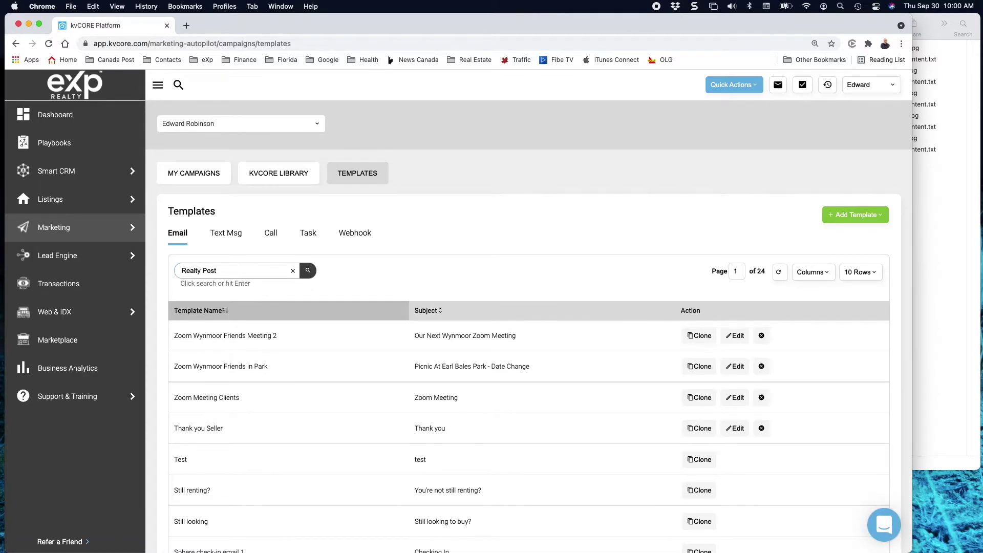
{"action": "left_click", "coordinate": [308, 271]}
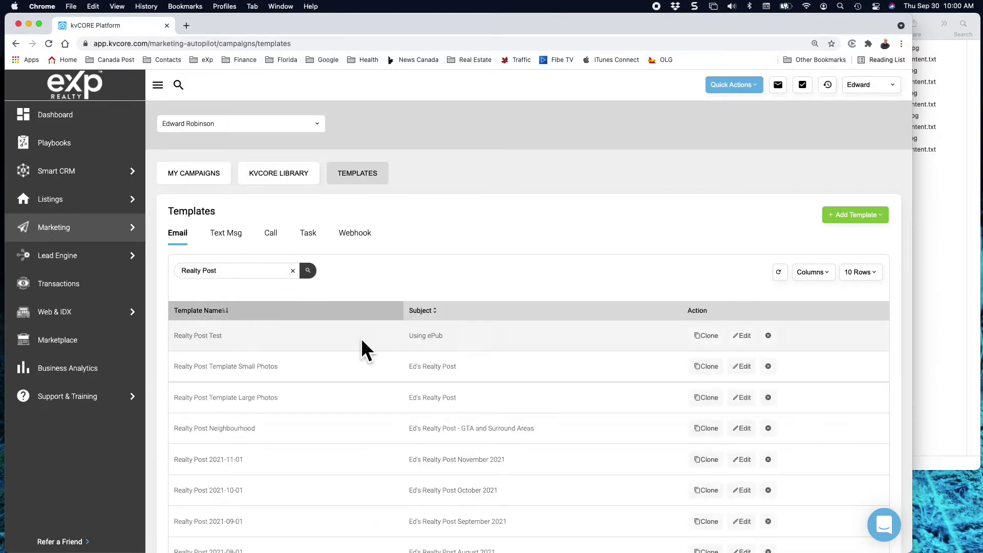
{"action": "scroll", "coordinate": [362, 349], "scroll_direction": "down", "scroll_amount": 3}
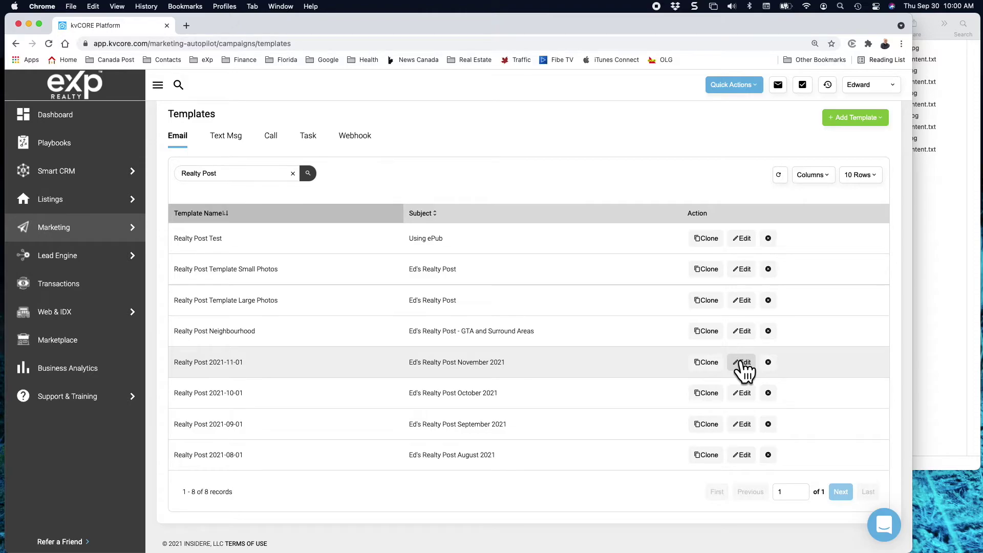
Open Realty Post 2021-11-01 in the rich email editor and narrow the browser window.
{"action": "left_click", "coordinate": [744, 363]}
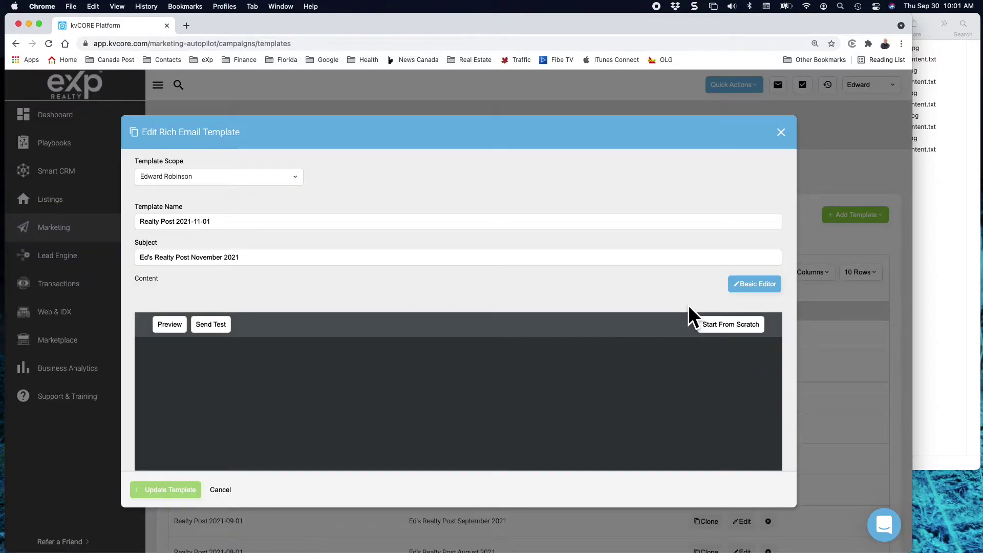
{"action": "scroll", "coordinate": [638, 248], "scroll_direction": "down", "scroll_amount": 1}
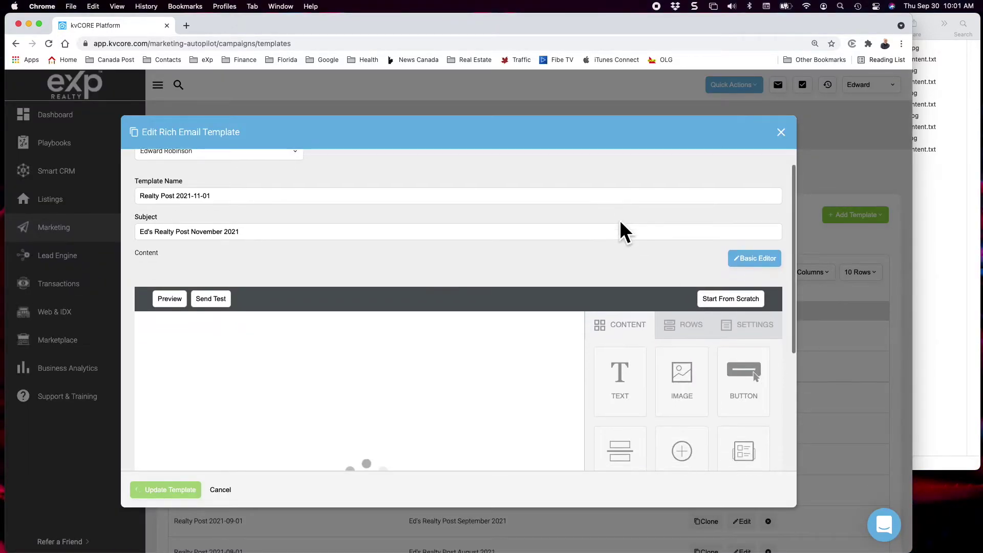
{"action": "scroll", "coordinate": [624, 233], "scroll_direction": "down", "scroll_amount": 5}
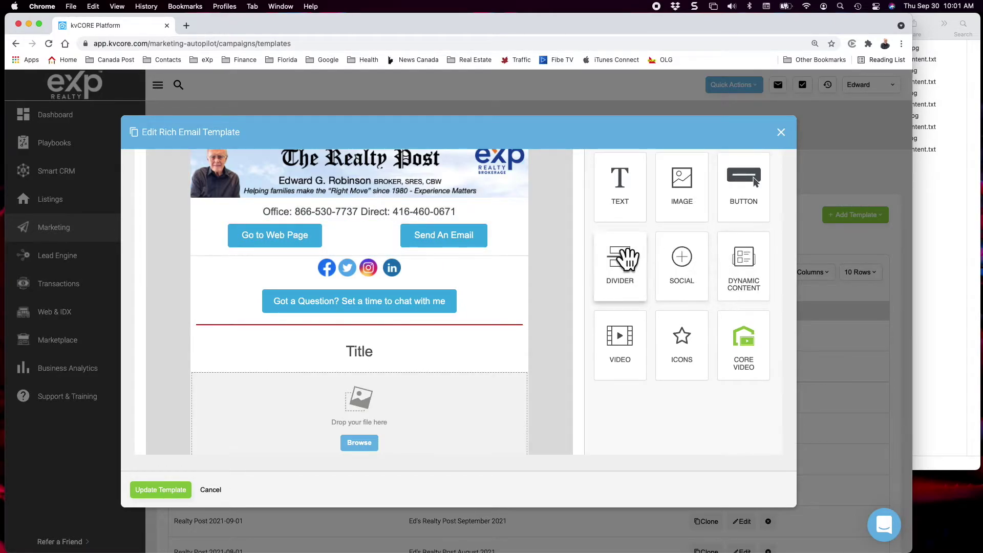
{"action": "left_click_drag", "start_coordinate": [613, 292], "coordinate": [408, 304]}
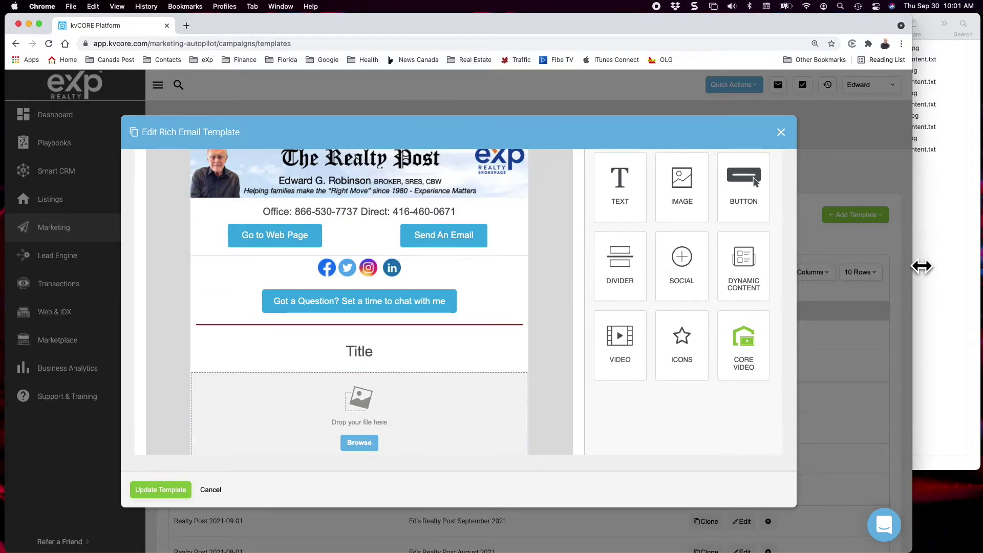
{"action": "left_click_drag", "start_coordinate": [914, 267], "coordinate": [813, 268]}
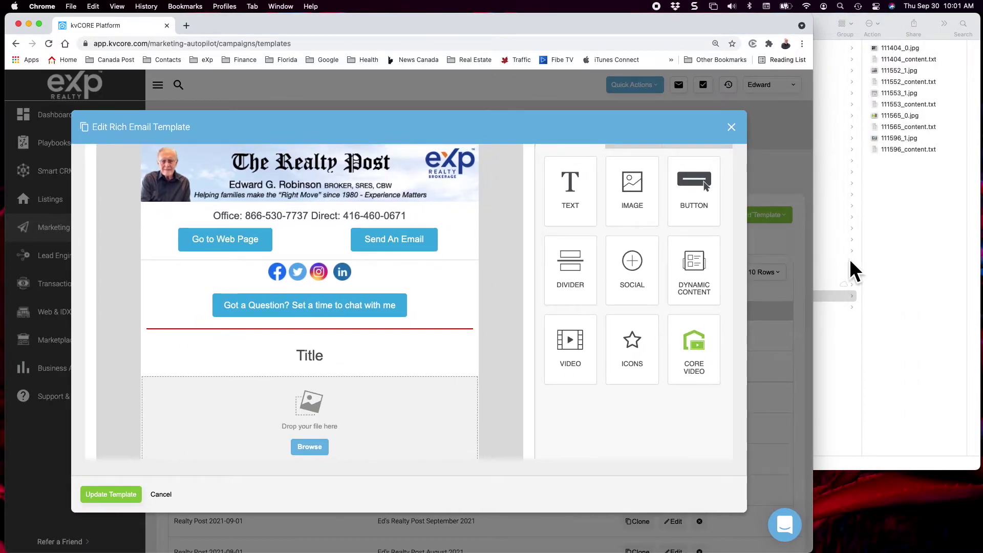
Drag 111404_0.jpg from the 2021-11-01 folder into the image block below the Title.
{"action": "left_click", "coordinate": [927, 267]}
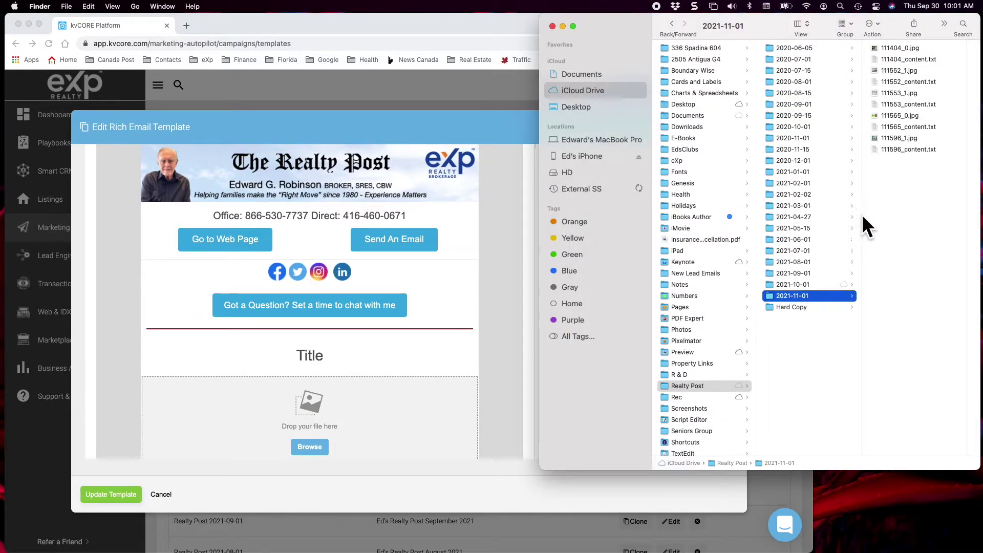
{"action": "left_click", "coordinate": [895, 48]}
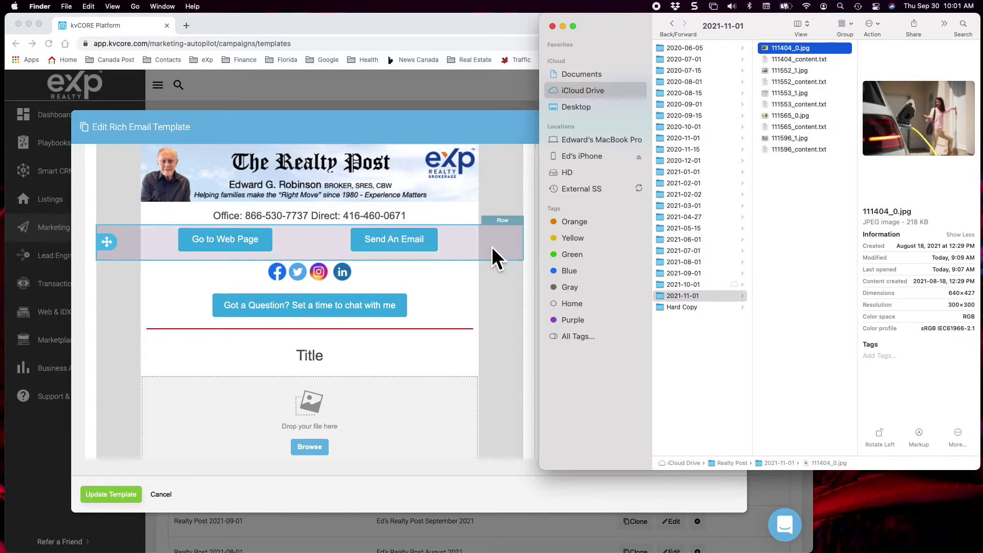
{"action": "scroll", "coordinate": [483, 255], "scroll_direction": "down", "scroll_amount": 5}
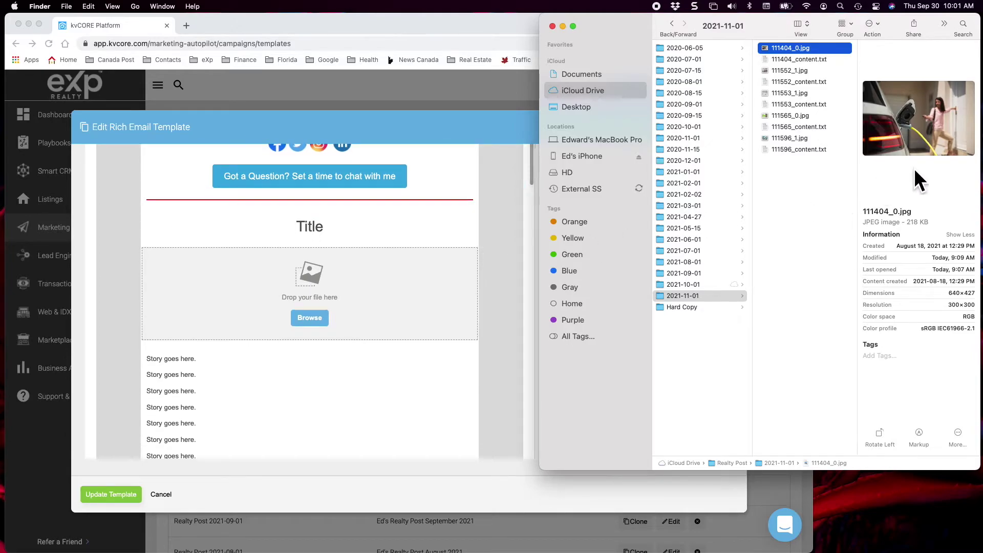
{"action": "left_click_drag", "start_coordinate": [914, 117], "coordinate": [394, 308]}
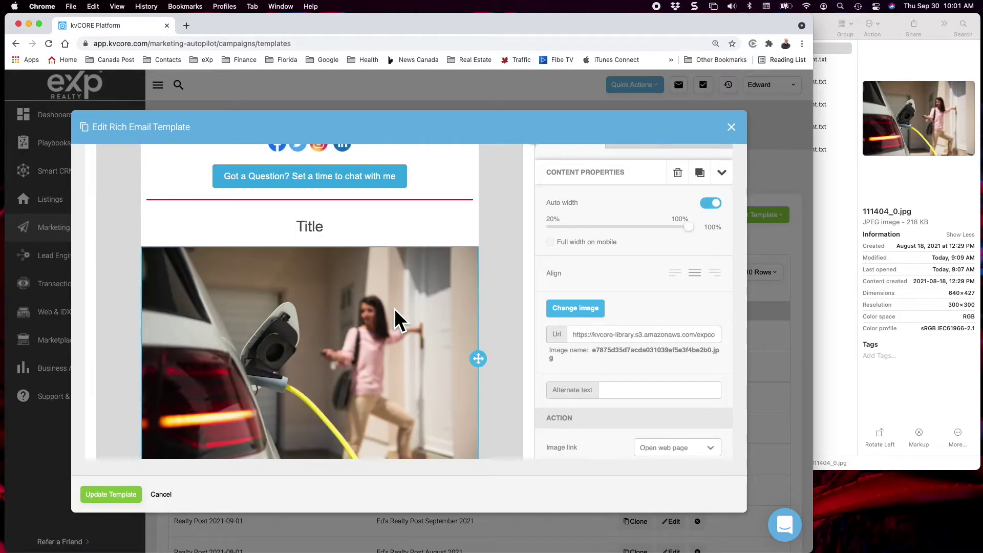
{"action": "scroll", "coordinate": [394, 308], "scroll_direction": "down", "scroll_amount": 1}
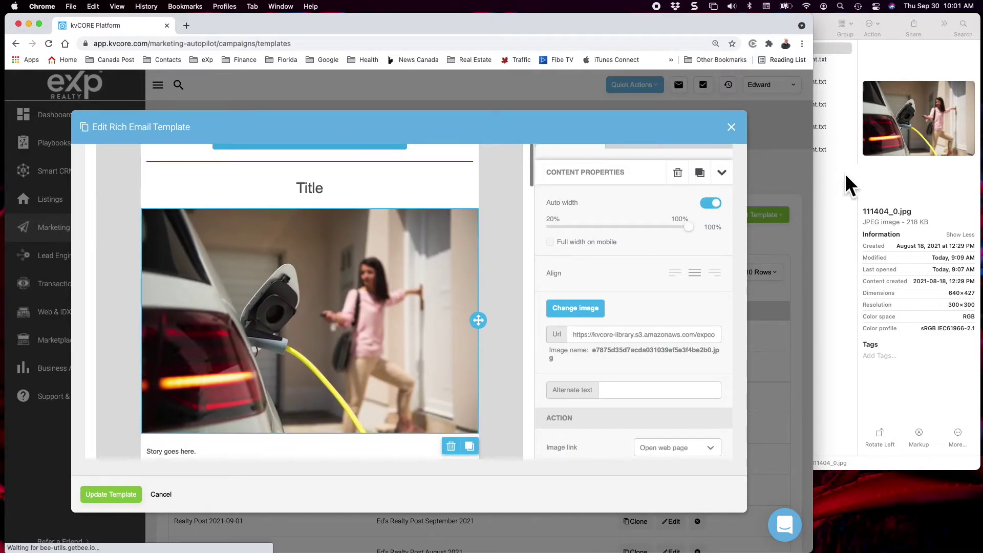
Open 111404_content.txt in TextEdit and enlarge the window to show the whole article.
{"action": "left_click", "coordinate": [840, 95]}
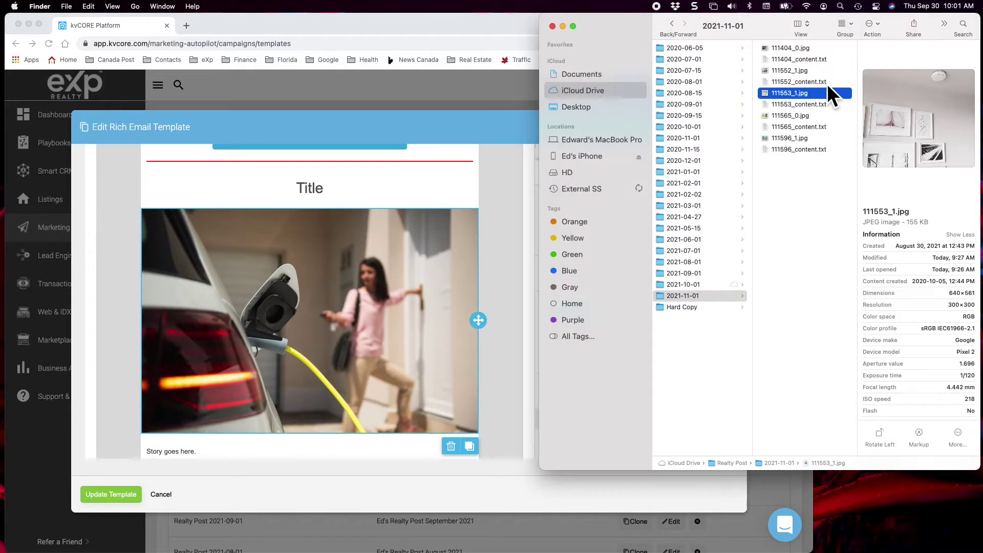
{"action": "left_click", "coordinate": [792, 58]}
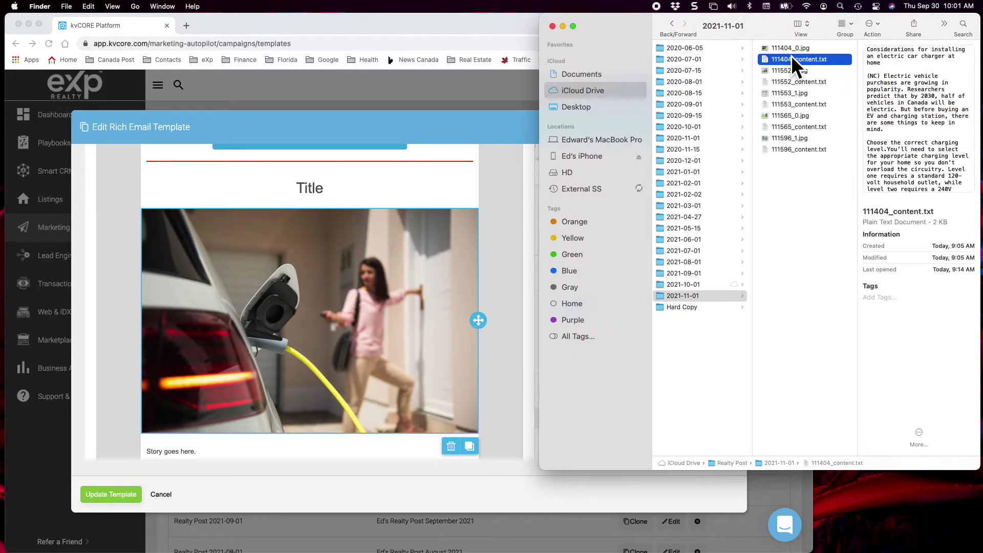
{"action": "double_click", "coordinate": [792, 57]}
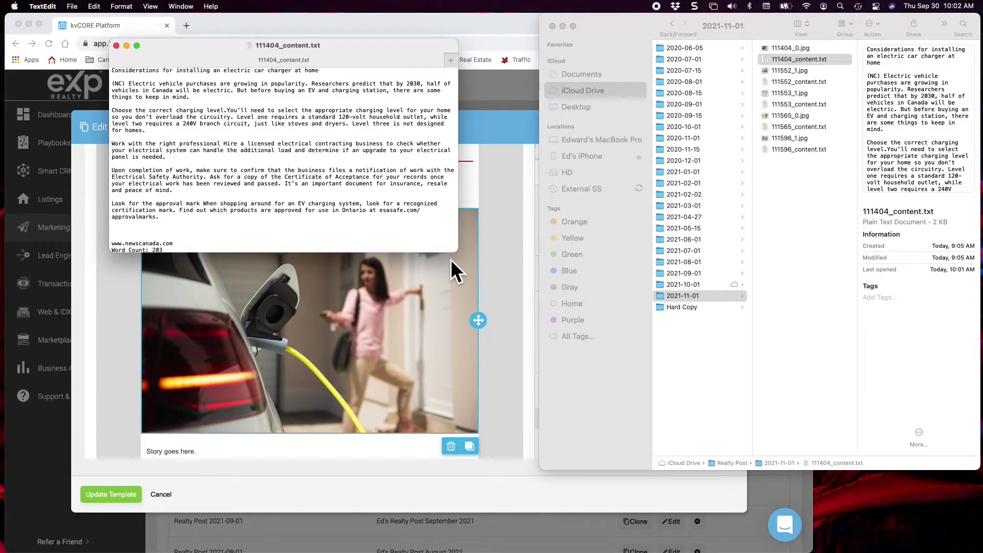
{"action": "right_click", "coordinate": [453, 243]}
{"action": "left_click", "coordinate": [434, 237]}
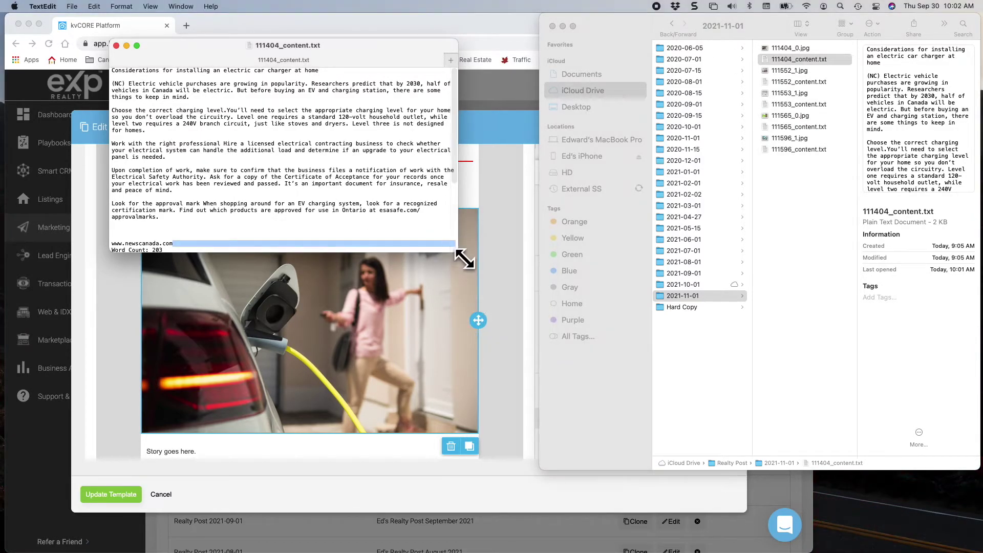
{"action": "left_click_drag", "start_coordinate": [465, 260], "coordinate": [612, 454]}
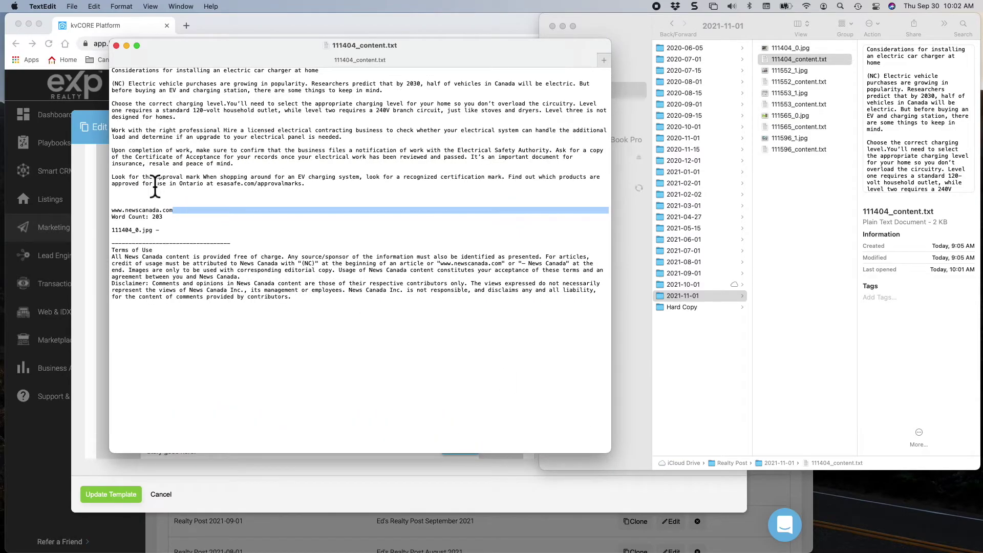
Copy the article from its headline through 'approvalmarks.' and close the file.
{"action": "left_click", "coordinate": [322, 193]}
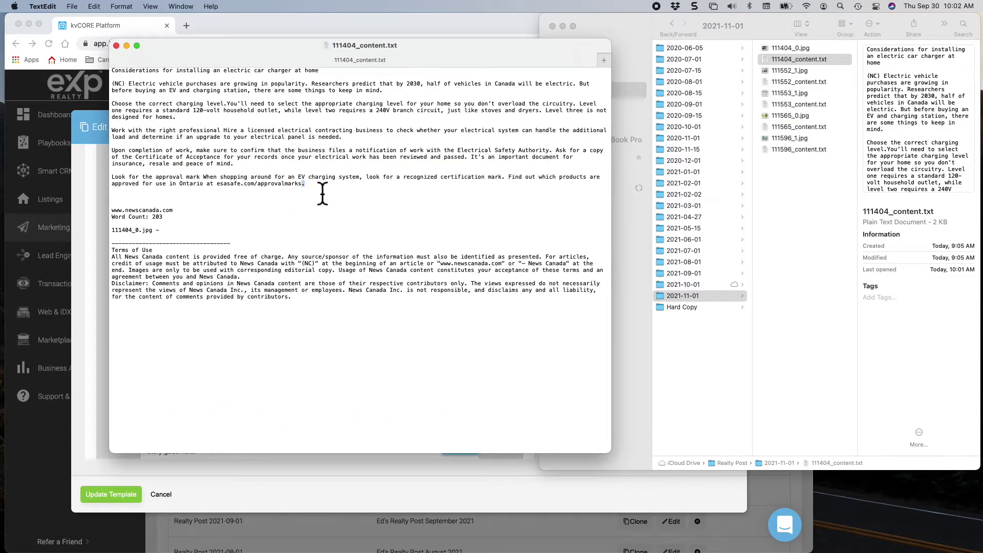
{"action": "left_click_drag", "start_coordinate": [323, 193], "coordinate": [91, 64]}
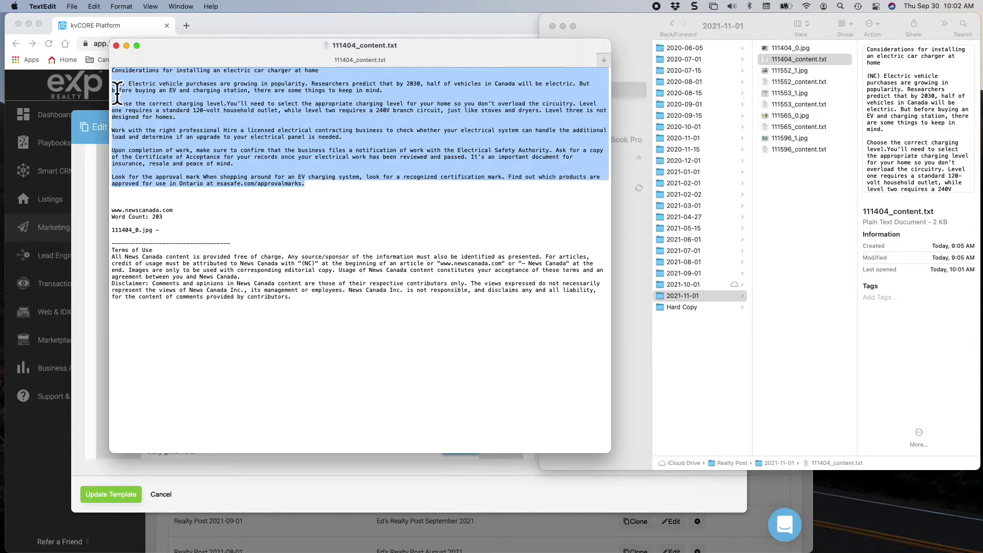
{"action": "left_click", "coordinate": [126, 95]}
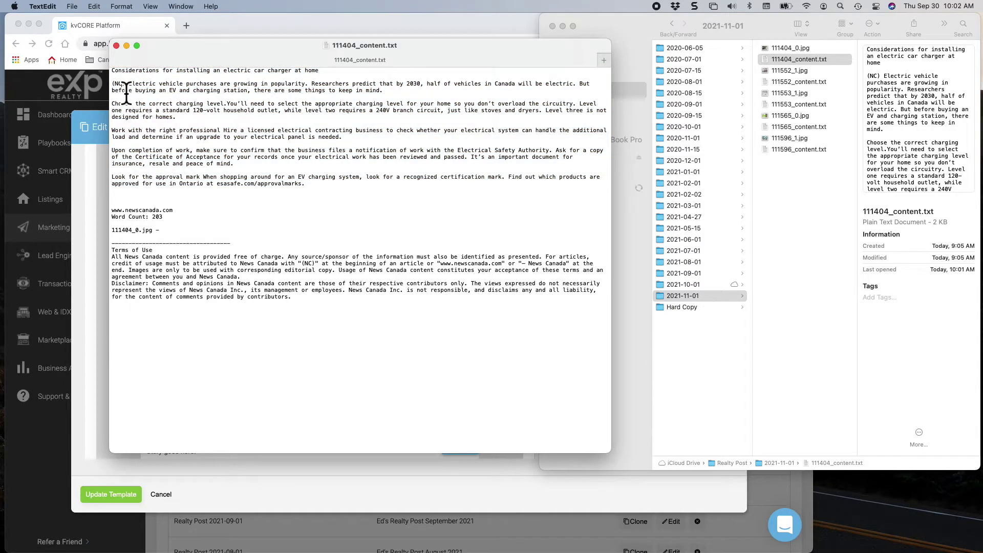
{"action": "left_click_drag", "start_coordinate": [340, 193], "coordinate": [120, 105]}
{"action": "left_click", "coordinate": [313, 188]}
{"action": "left_click_drag", "start_coordinate": [312, 190], "coordinate": [121, 66]}
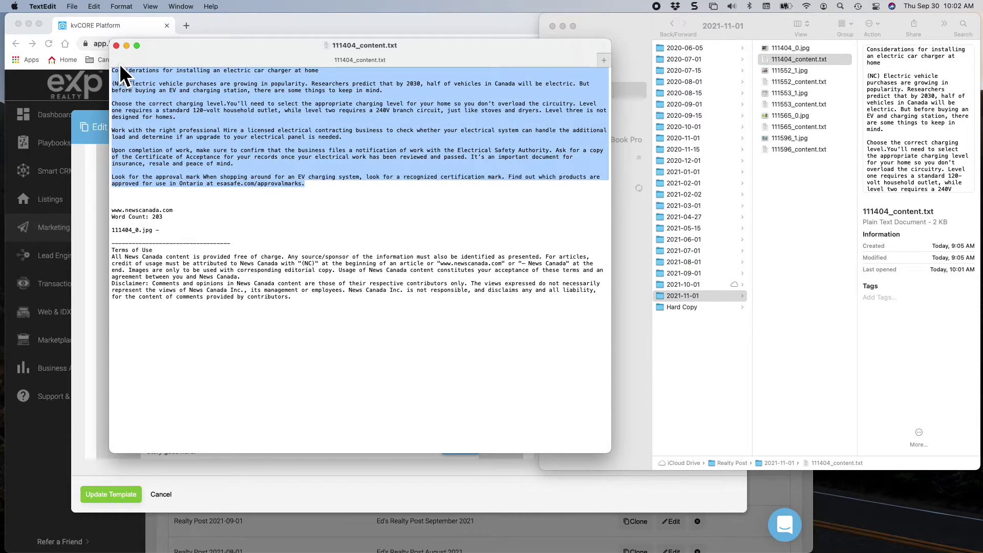
{"action": "key", "text": "super+c"}
{"action": "left_click", "coordinate": [116, 45]}
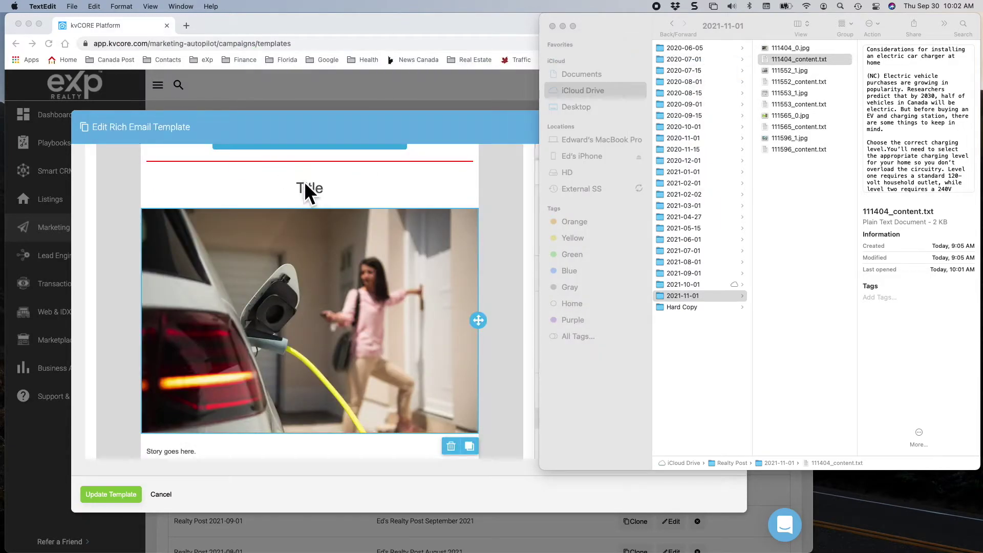
Paste the electric car charger article over all the 'Story goes here.' placeholder lines.
{"action": "scroll", "coordinate": [285, 334], "scroll_direction": "down", "scroll_amount": 3}
{"action": "left_click", "coordinate": [285, 334]}
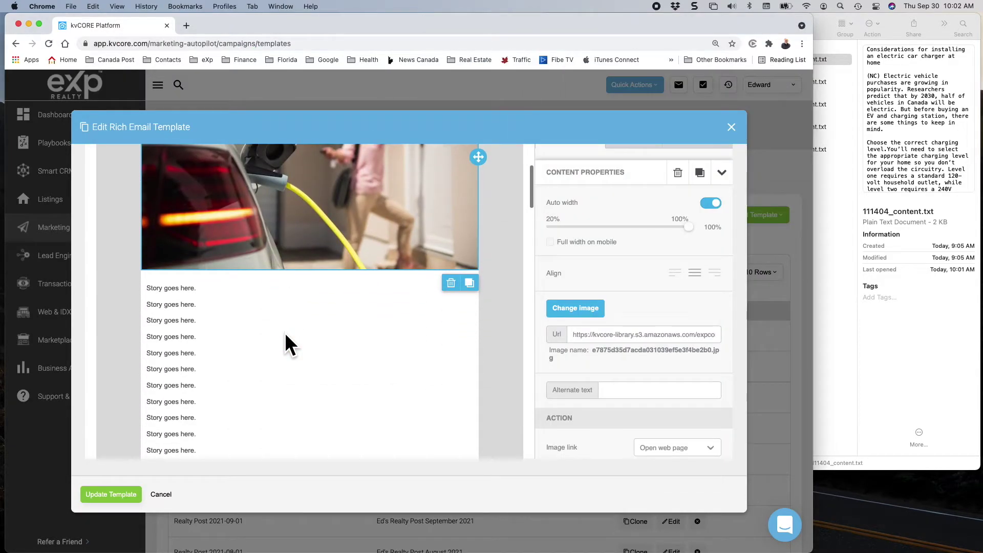
{"action": "left_click", "coordinate": [285, 337]}
{"action": "triple_click", "coordinate": [288, 342]}
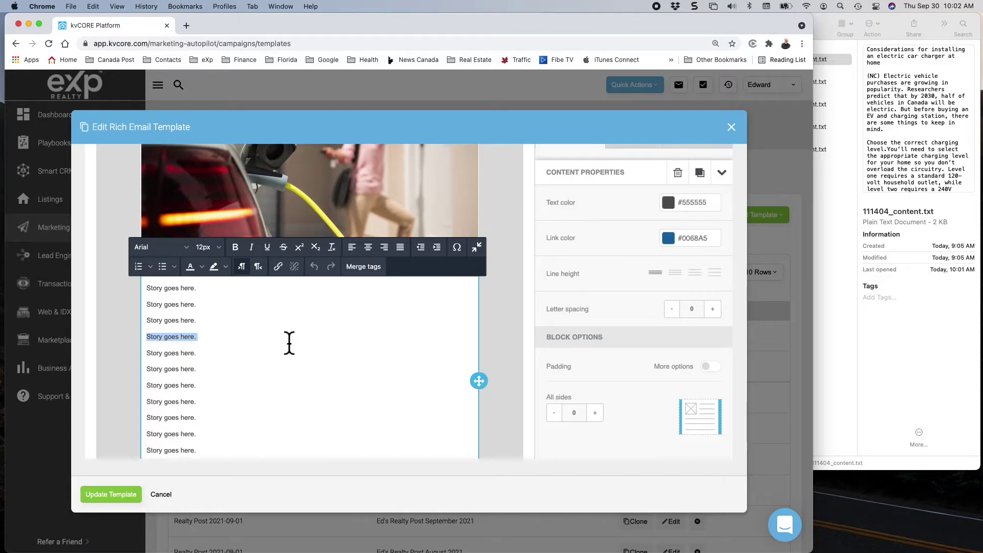
{"action": "key", "text": "super+a"}
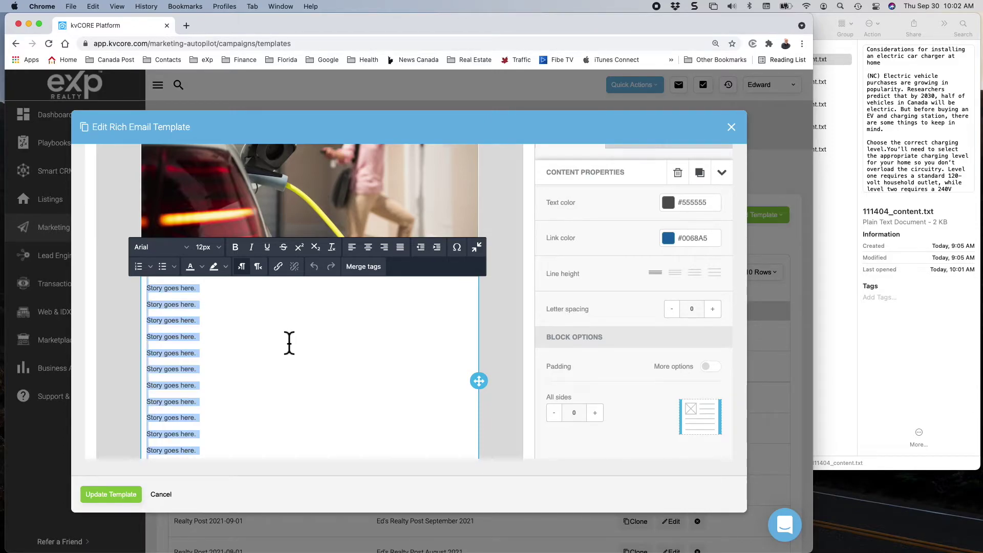
{"action": "key", "text": "super+v"}
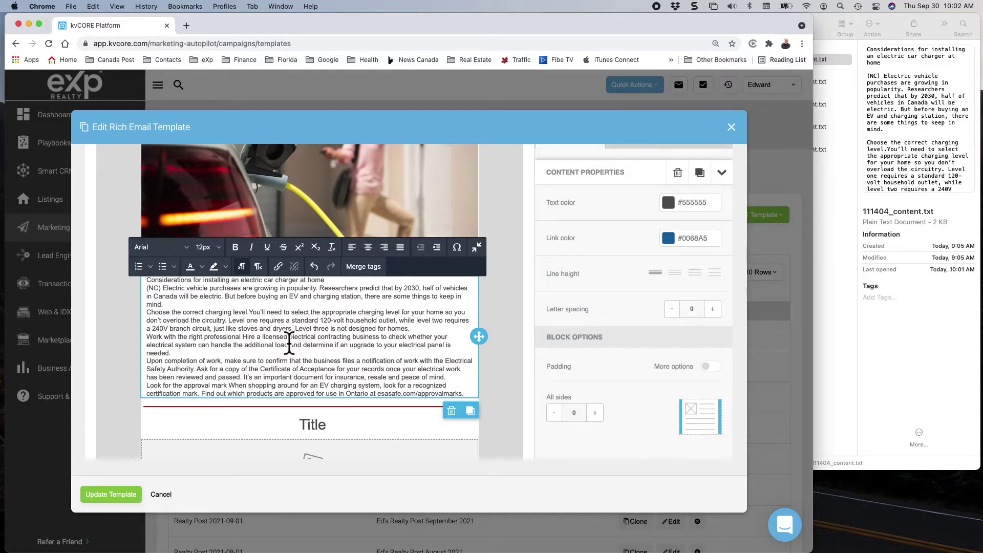
{"action": "right_click", "coordinate": [289, 335]}
{"action": "key", "text": "Escape"}
Move the article headline out of the body text and over the Title placeholder.
{"action": "left_click", "coordinate": [483, 305]}
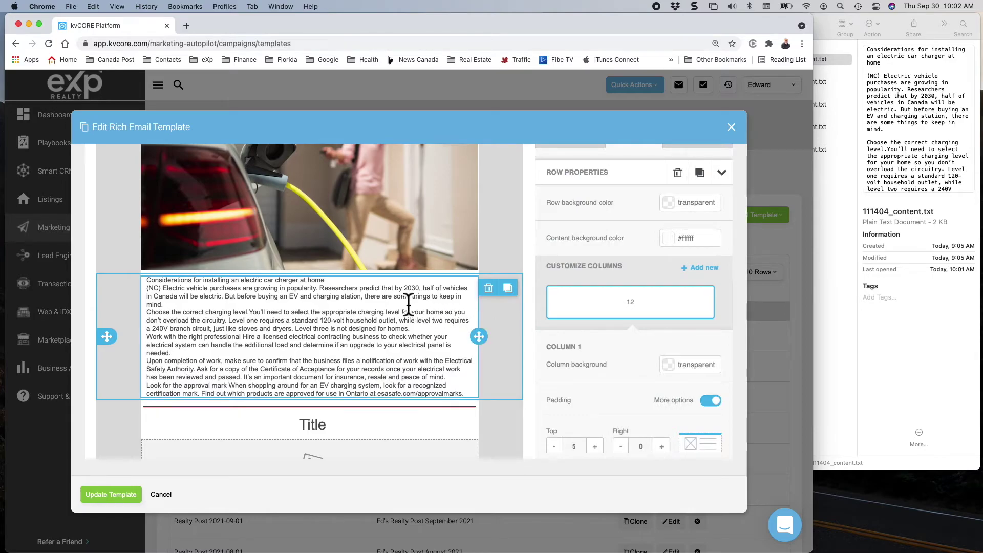
{"action": "left_click", "coordinate": [266, 279]}
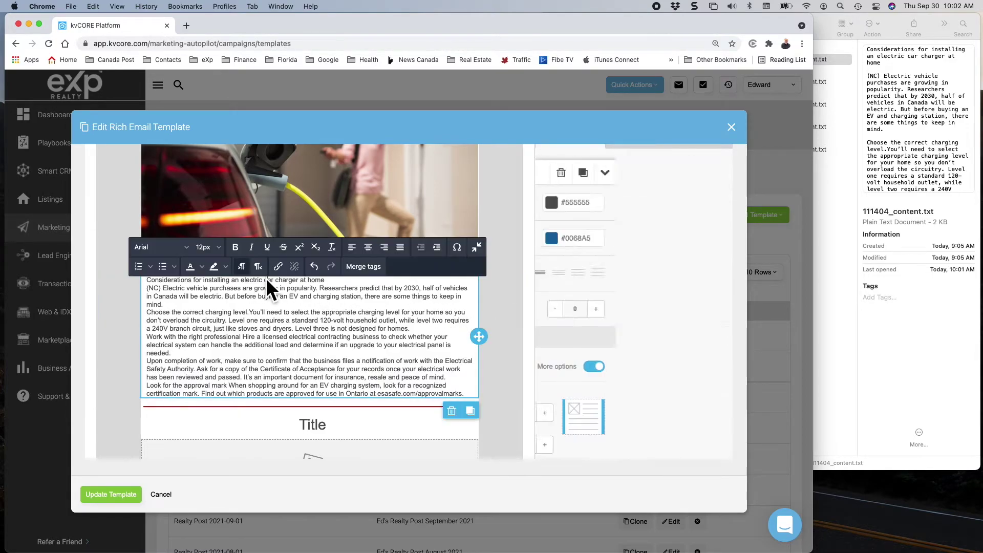
{"action": "triple_click", "coordinate": [301, 281]}
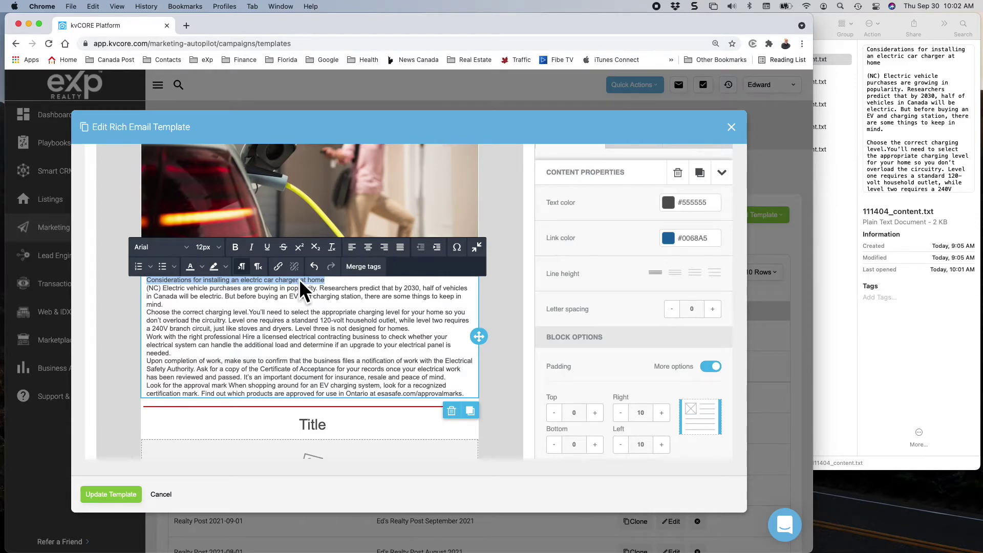
{"action": "key", "text": "BackSpace"}
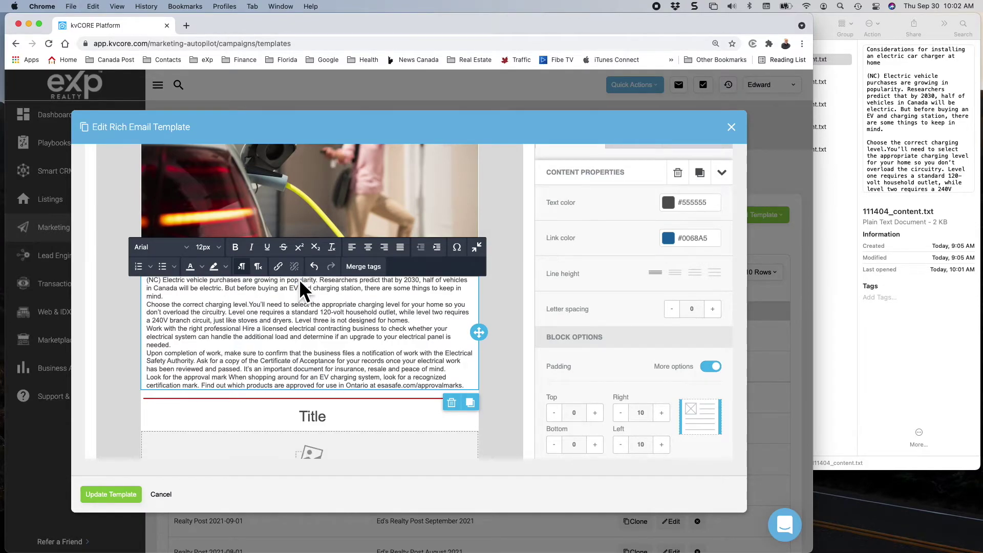
{"action": "scroll", "coordinate": [299, 279], "scroll_direction": "up", "scroll_amount": 5}
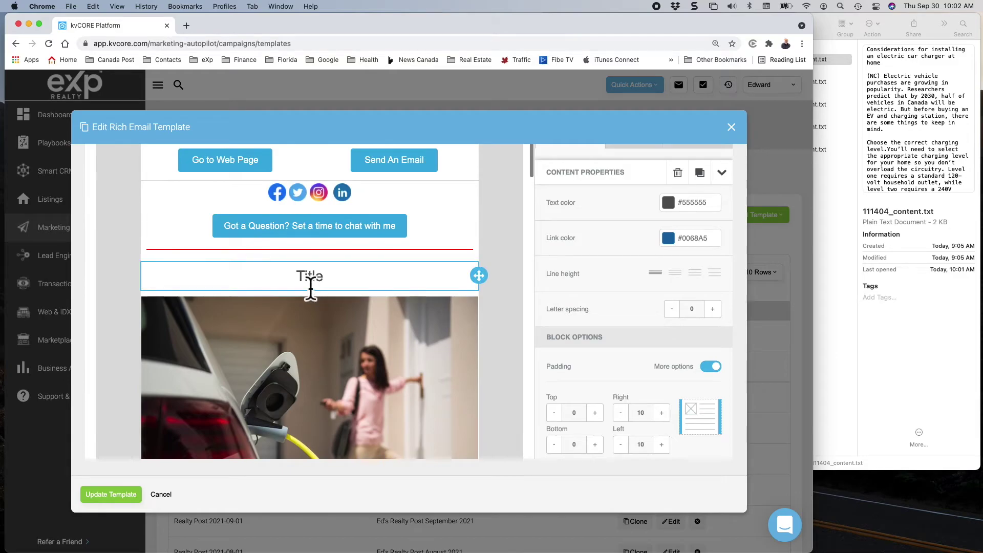
{"action": "double_click", "coordinate": [310, 277]}
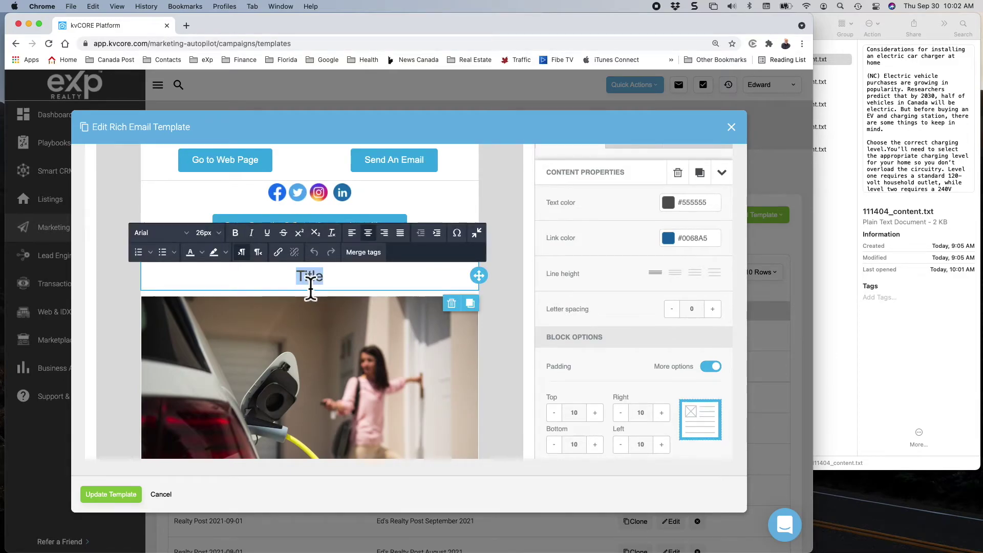
{"action": "key", "text": "super+v"}
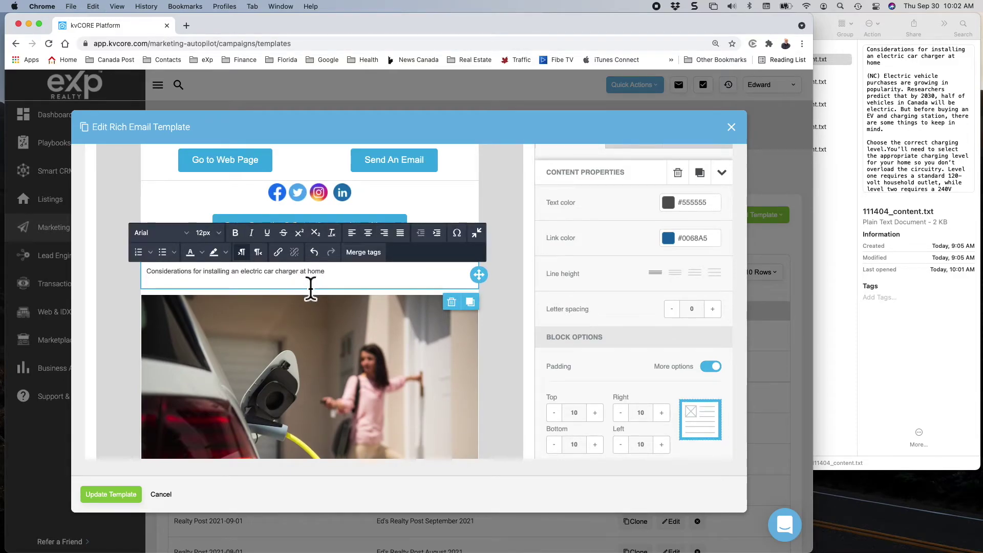
{"action": "key", "text": "BackSpace"}
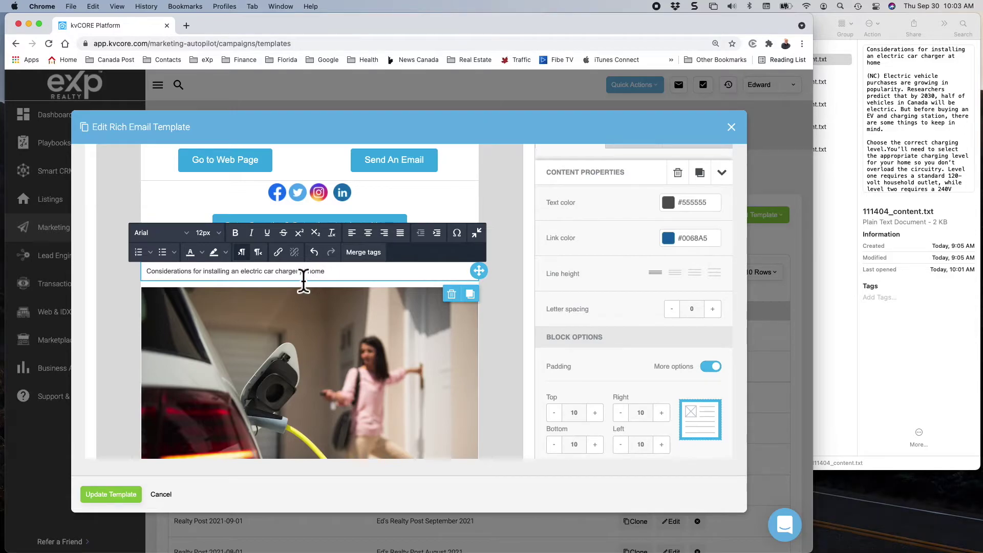
Centre the headline line above the photo.
{"action": "triple_click", "coordinate": [304, 281]}
{"action": "left_click", "coordinate": [199, 231]}
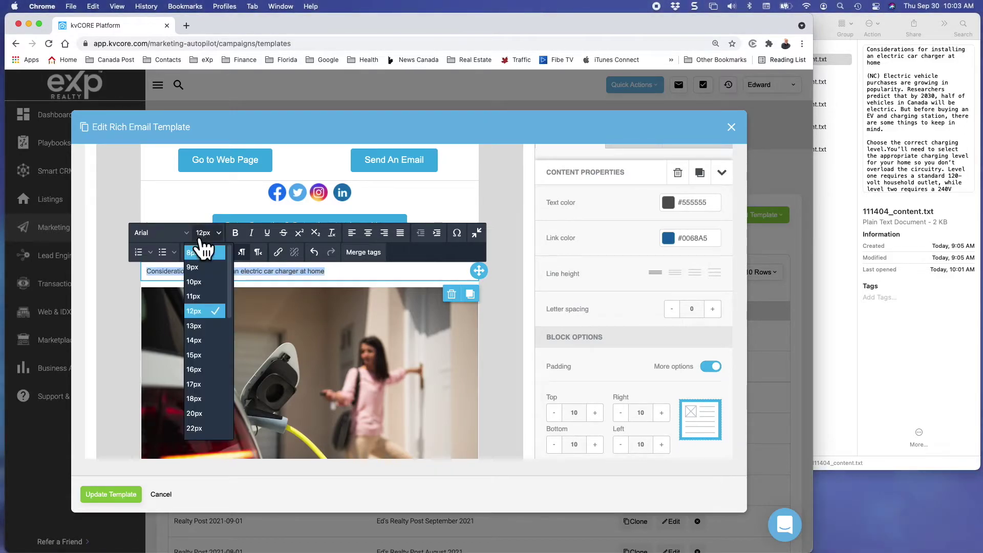
{"action": "left_click", "coordinate": [203, 370]}
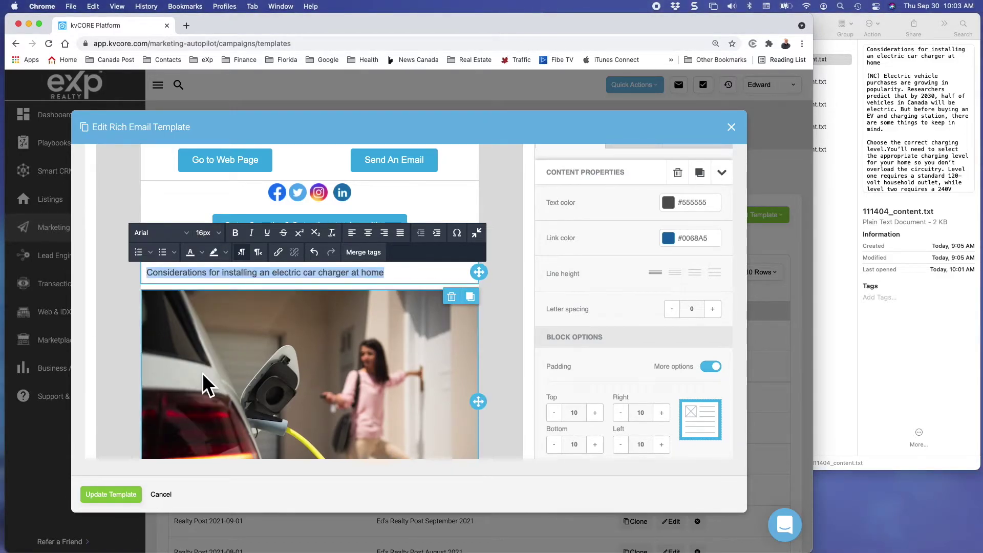
{"action": "left_click", "coordinate": [367, 233]}
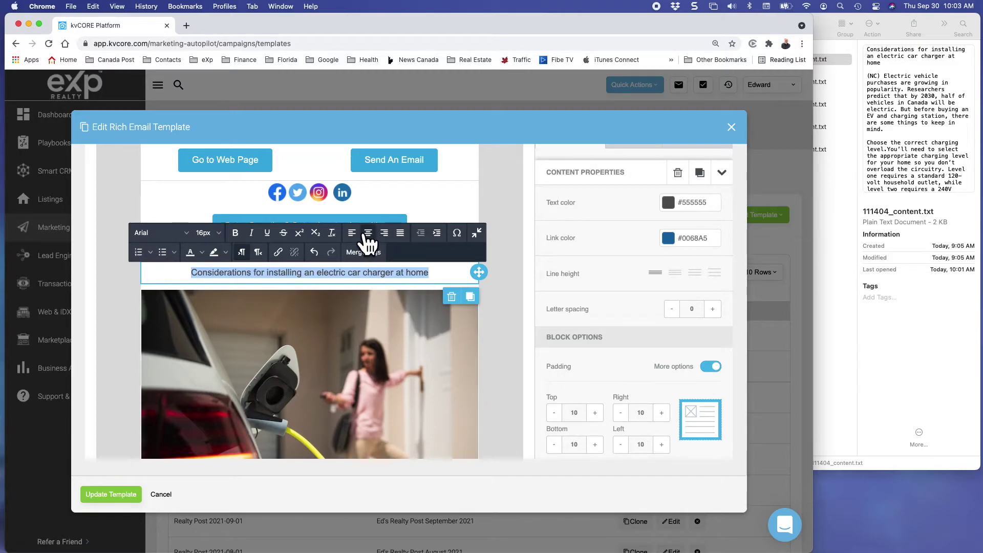
{"action": "left_click", "coordinate": [225, 252]}
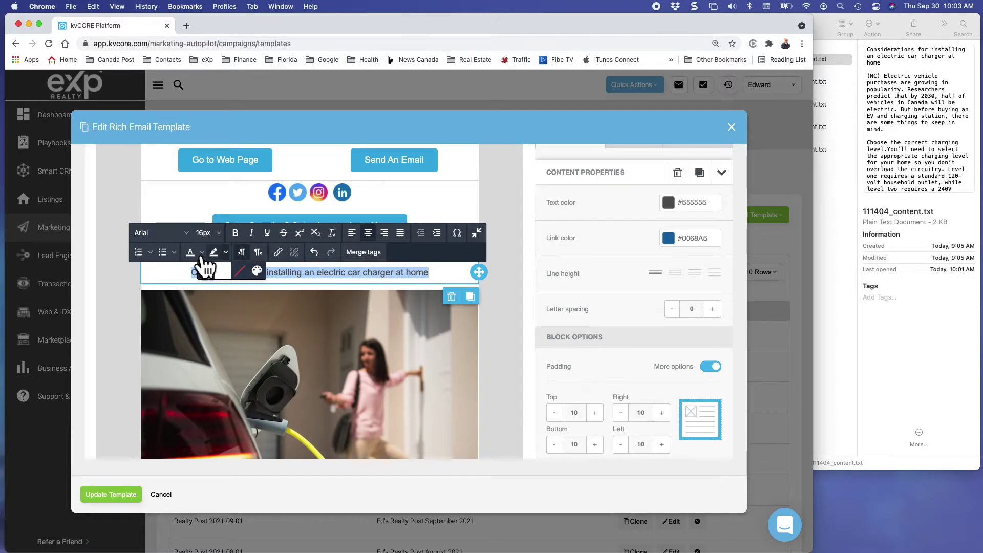
{"action": "left_click", "coordinate": [202, 252]}
{"action": "left_click", "coordinate": [202, 253]}
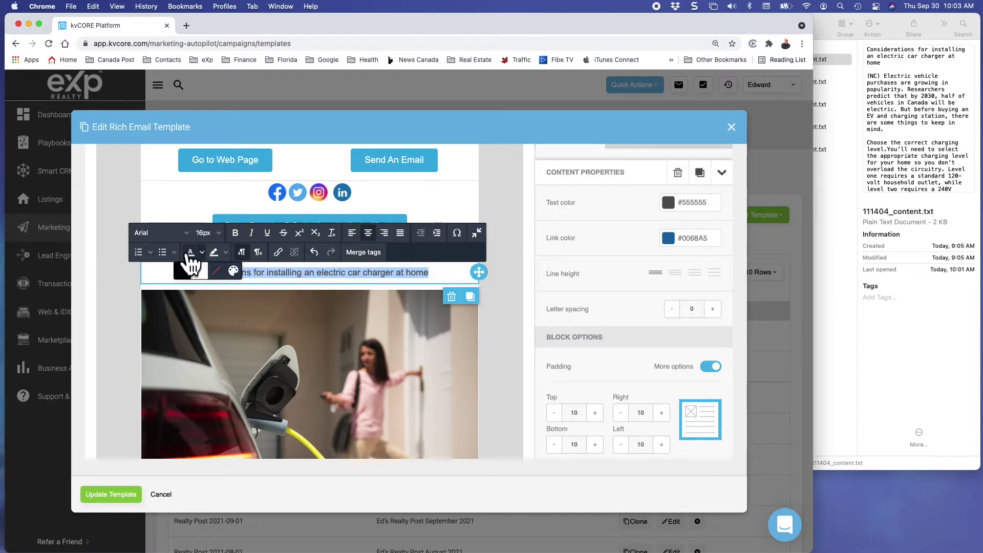
{"action": "left_click", "coordinate": [282, 271]}
Set the headline font size to 20px.
{"action": "triple_click", "coordinate": [287, 271]}
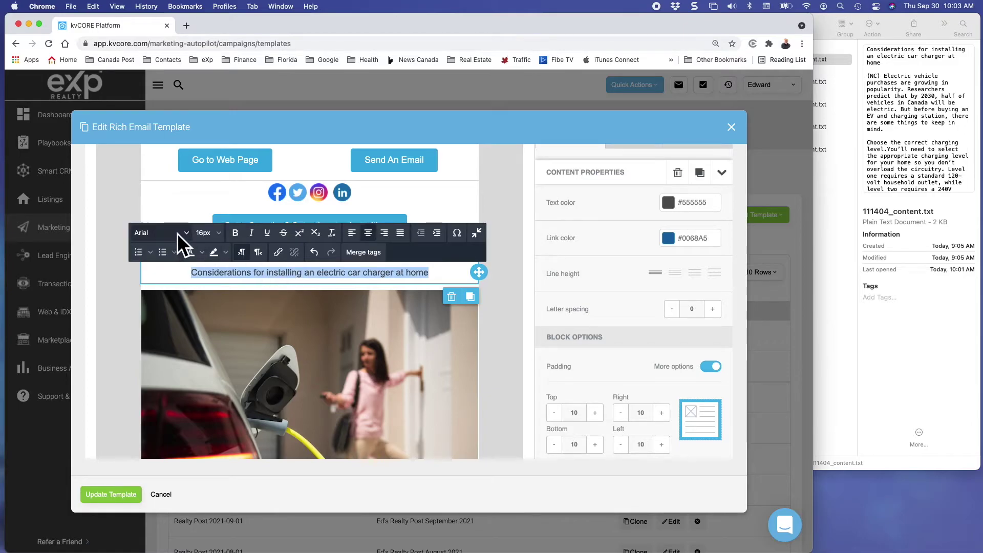
{"action": "left_click", "coordinate": [218, 233]}
{"action": "left_click", "coordinate": [232, 395]}
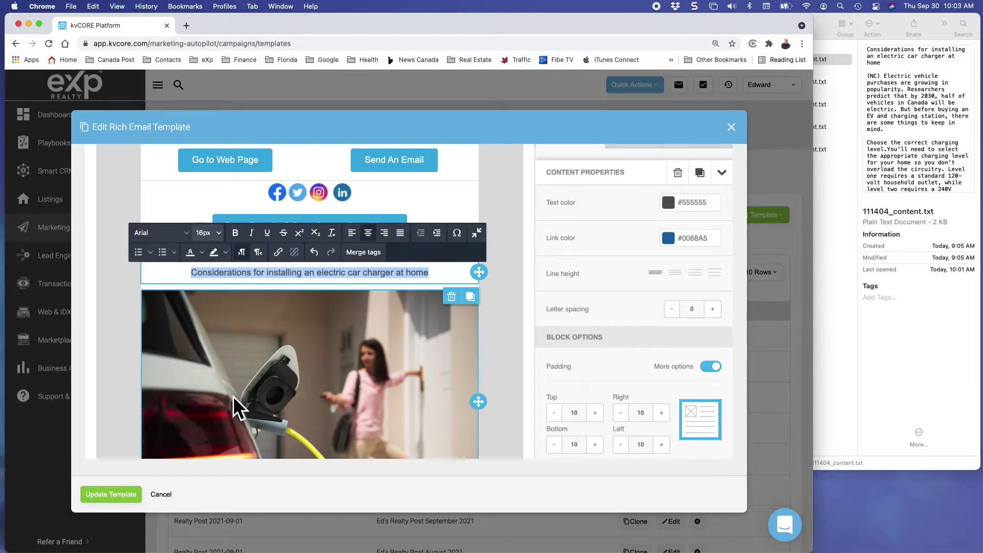
{"action": "left_click", "coordinate": [201, 231]}
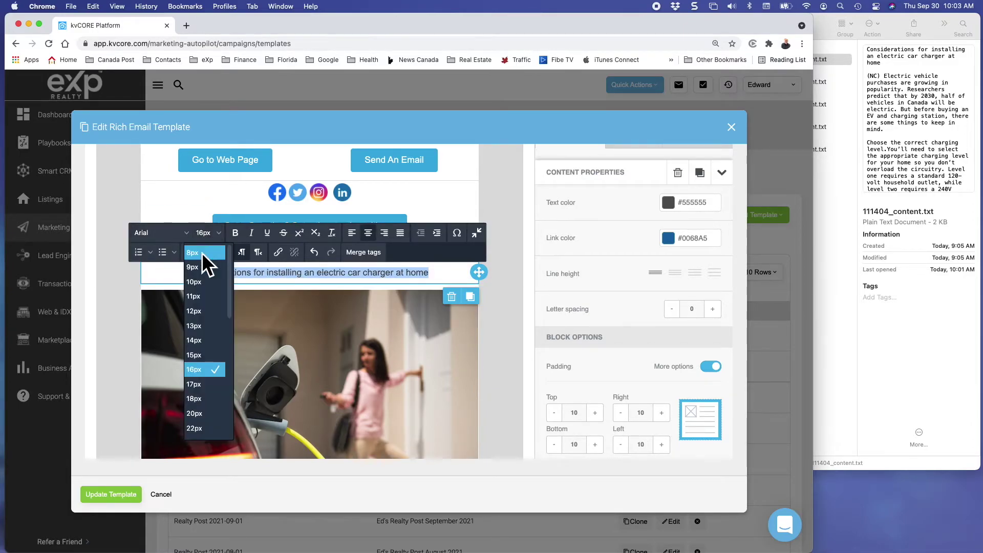
{"action": "right_click", "coordinate": [204, 408]}
{"action": "left_click", "coordinate": [199, 402]}
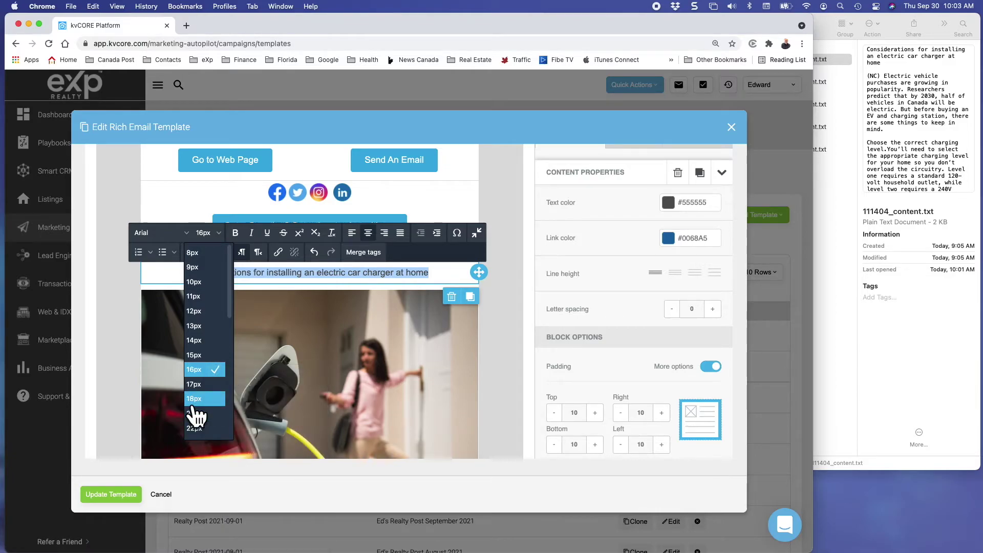
{"action": "left_click", "coordinate": [198, 413]}
Select the Got a Question row and start deleting it.
{"action": "left_click", "coordinate": [347, 313]}
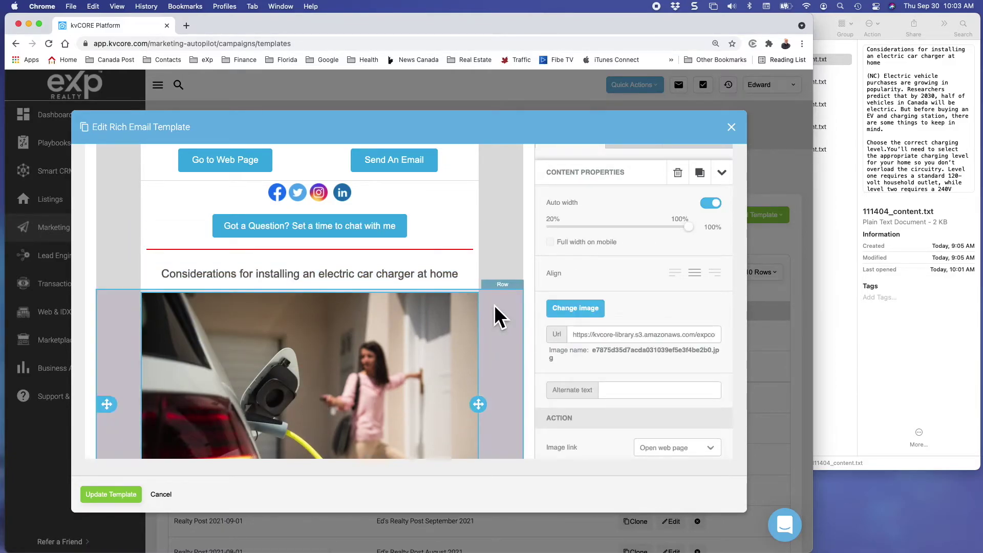
{"action": "left_click", "coordinate": [508, 304]}
{"action": "left_click", "coordinate": [496, 227]}
{"action": "left_click", "coordinate": [492, 223]}
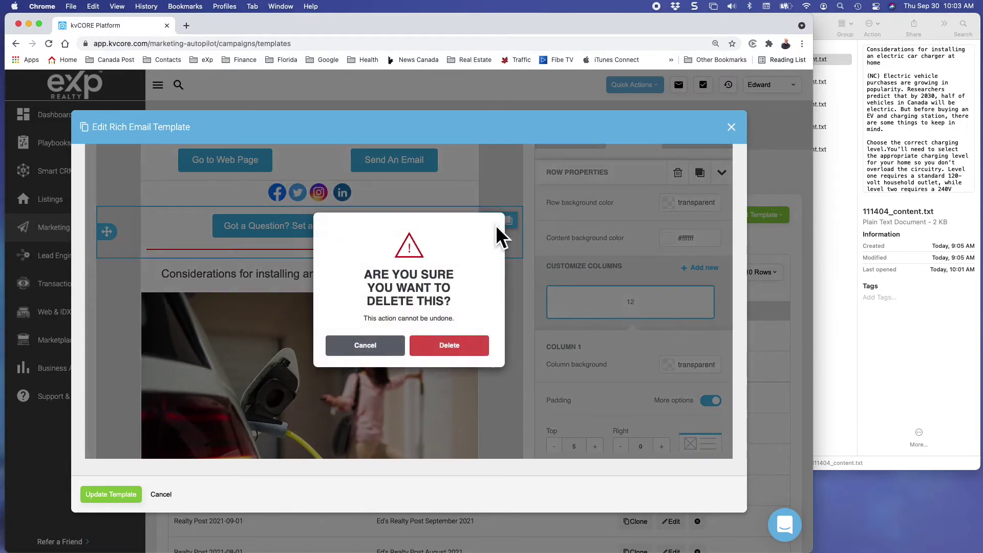
Cancel the row deletion and set the whole article body text to 14px.
{"action": "left_click", "coordinate": [381, 351]}
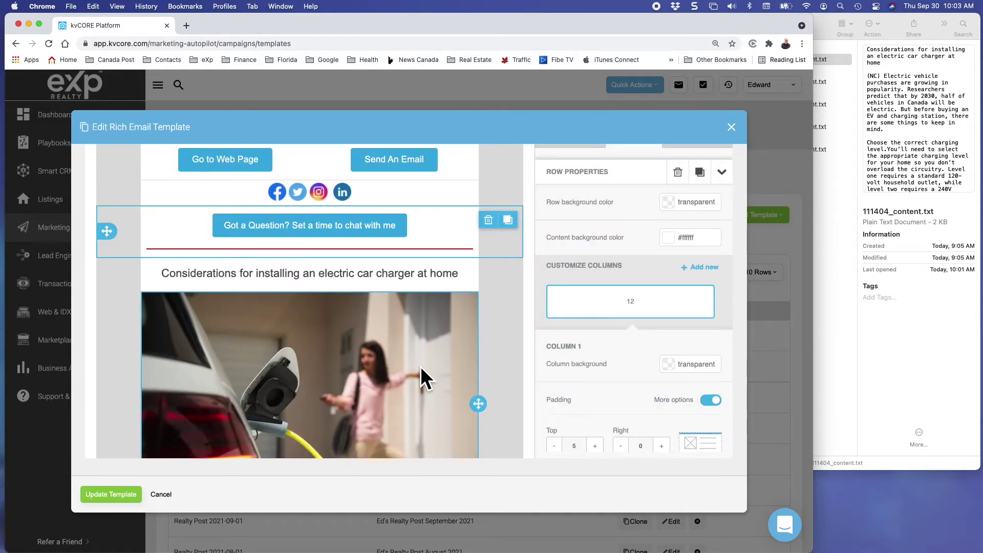
{"action": "scroll", "coordinate": [420, 369], "scroll_direction": "down", "scroll_amount": 10}
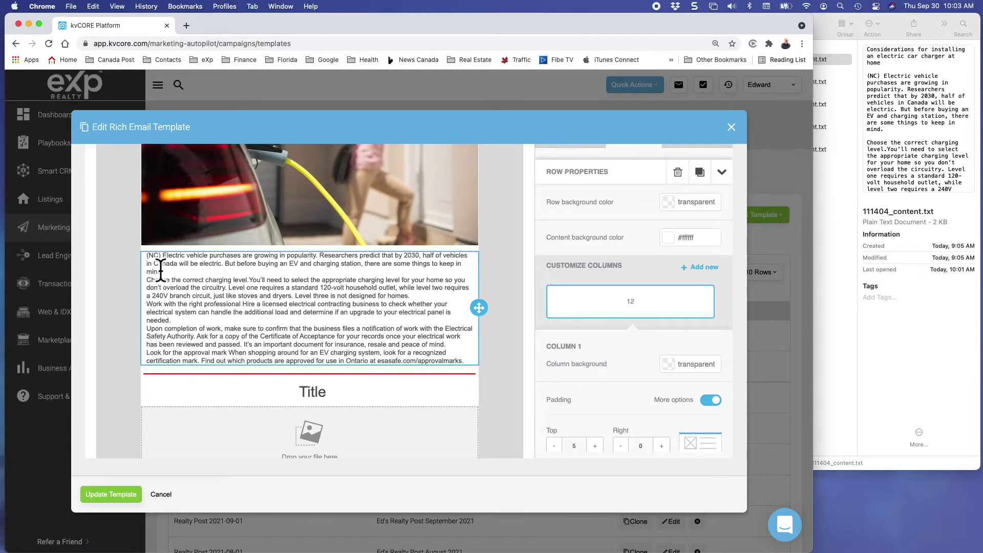
{"action": "left_click", "coordinate": [175, 281]}
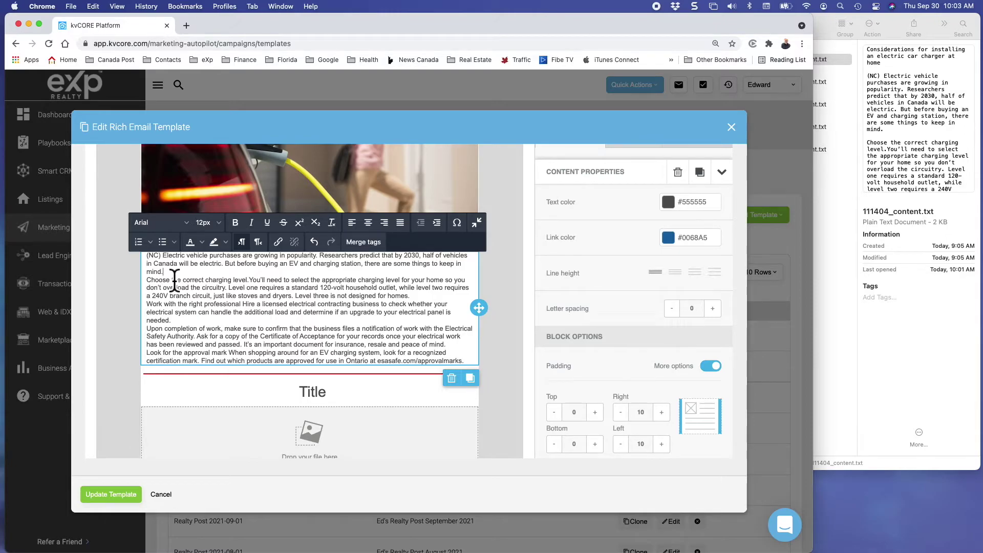
{"action": "key", "text": "super+a"}
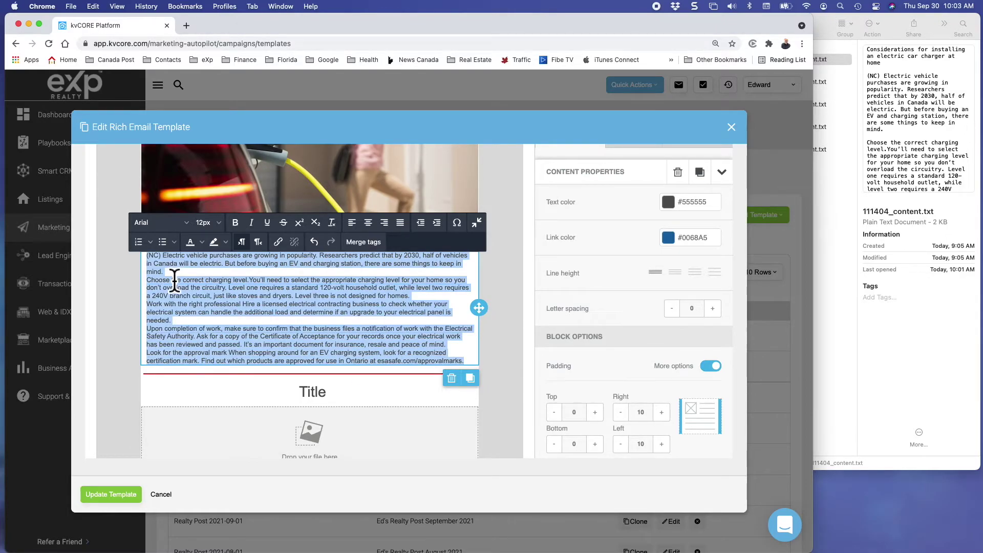
{"action": "left_click", "coordinate": [205, 223]}
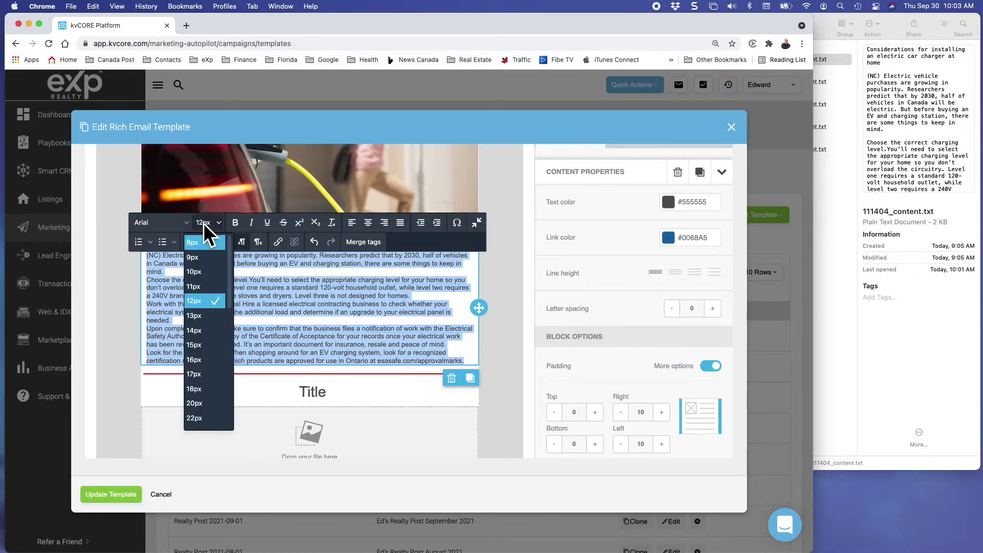
{"action": "left_click", "coordinate": [206, 335]}
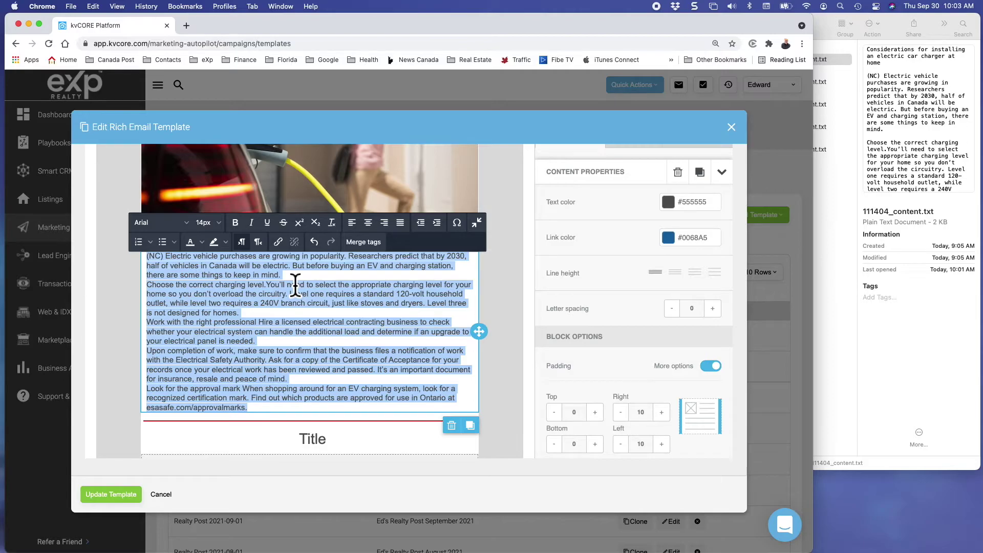
Insert blank lines between the article's five paragraphs.
{"action": "left_click", "coordinate": [305, 287]}
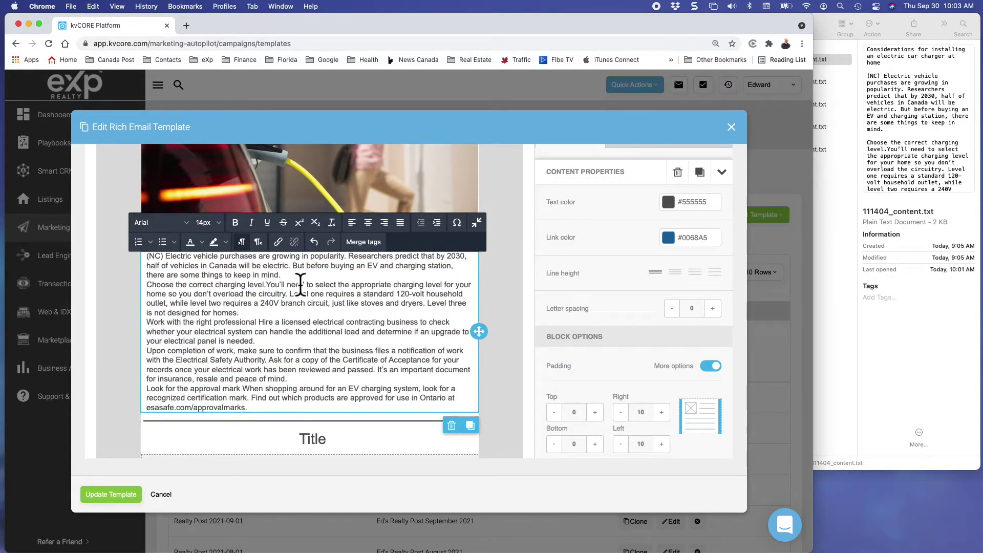
{"action": "key", "text": "Return"}
{"action": "left_click", "coordinate": [312, 322]}
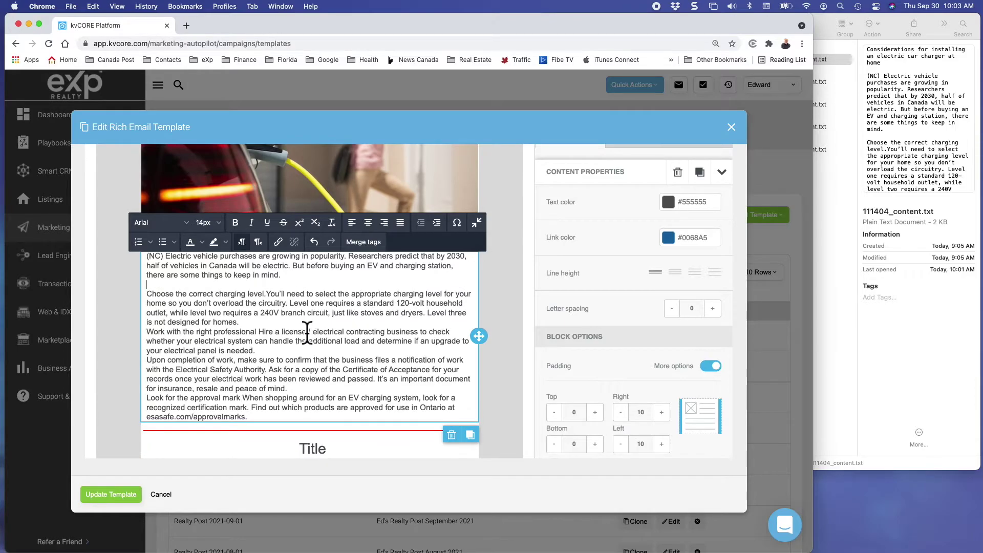
{"action": "key", "text": "Return"}
{"action": "left_click", "coordinate": [305, 360]}
{"action": "key", "text": "Return"}
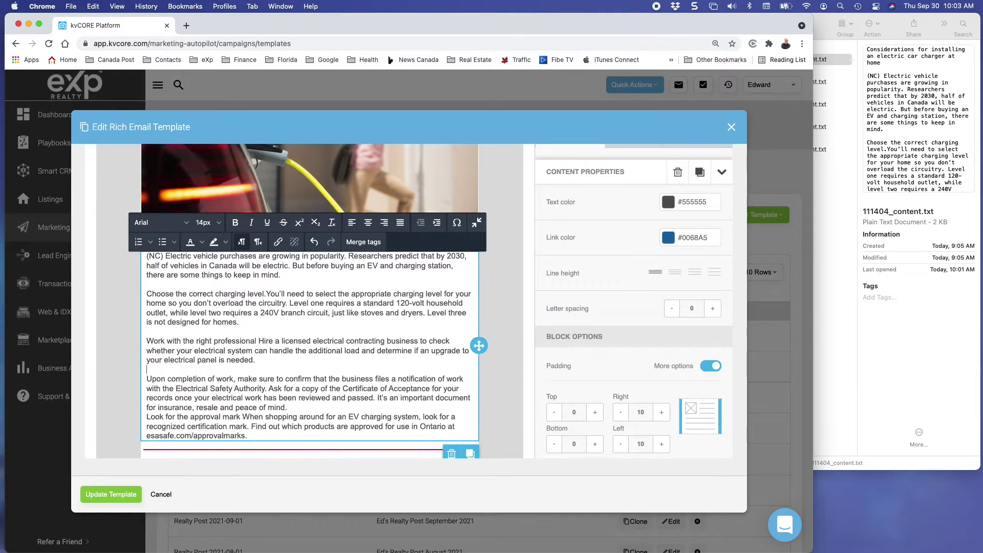
{"action": "scroll", "coordinate": [305, 358], "scroll_direction": "down", "scroll_amount": 1}
{"action": "scroll", "coordinate": [305, 333], "scroll_direction": "down", "scroll_amount": 1}
{"action": "left_click", "coordinate": [307, 305]}
{"action": "key", "text": "Return"}
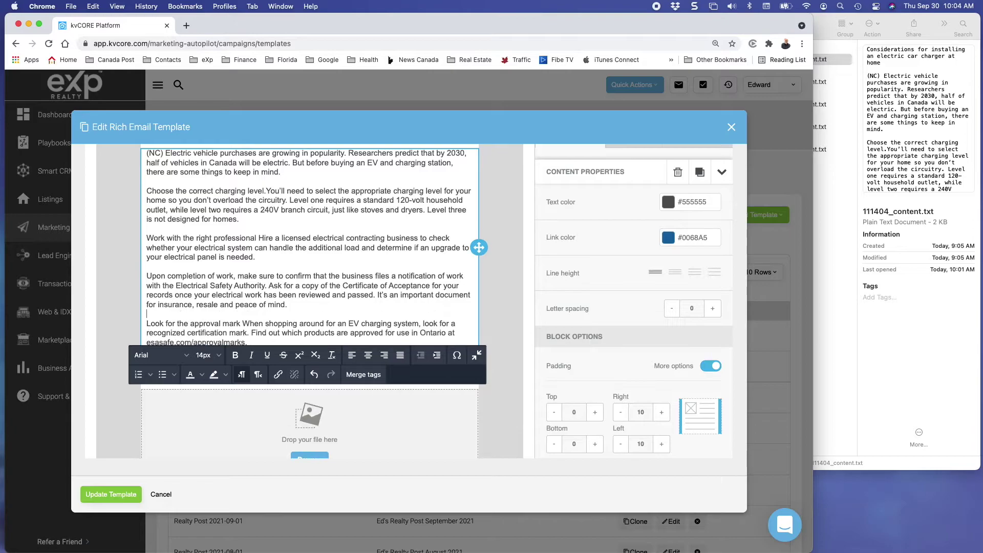
{"action": "scroll", "coordinate": [297, 325], "scroll_direction": "down", "scroll_amount": 3}
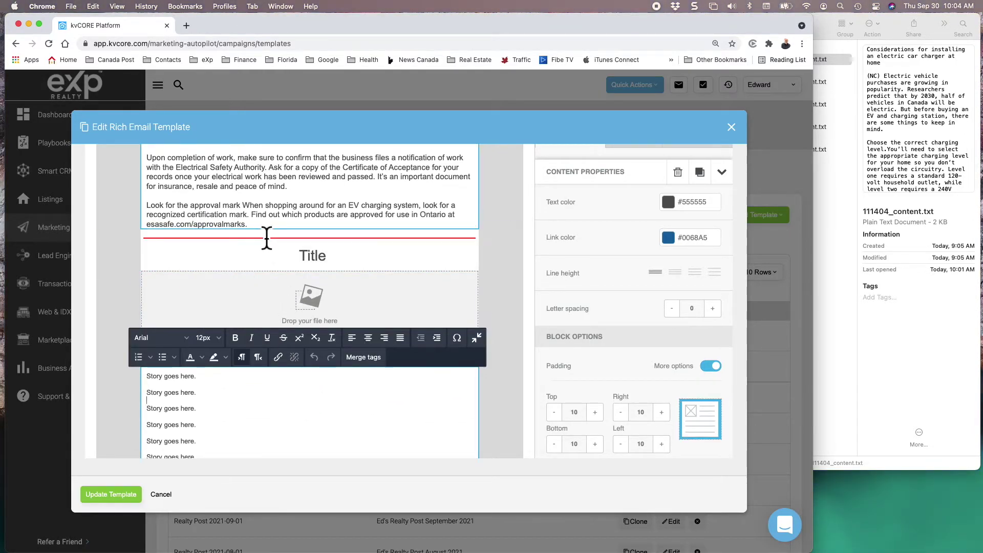
Finish editing the article and scroll through the template to review it.
{"action": "left_click", "coordinate": [263, 229]}
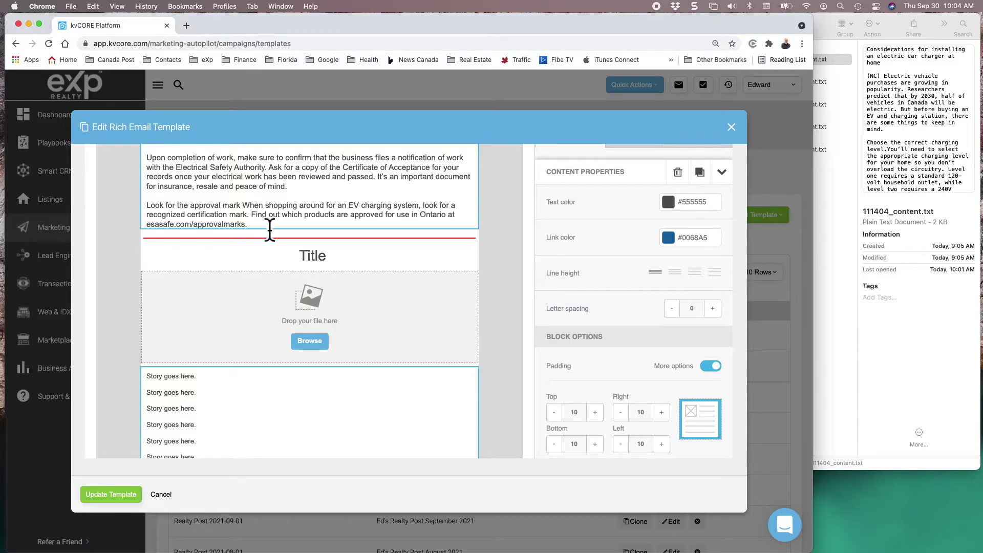
{"action": "scroll", "coordinate": [285, 230], "scroll_direction": "up", "scroll_amount": 5}
{"action": "scroll", "coordinate": [288, 232], "scroll_direction": "up", "scroll_amount": 8}
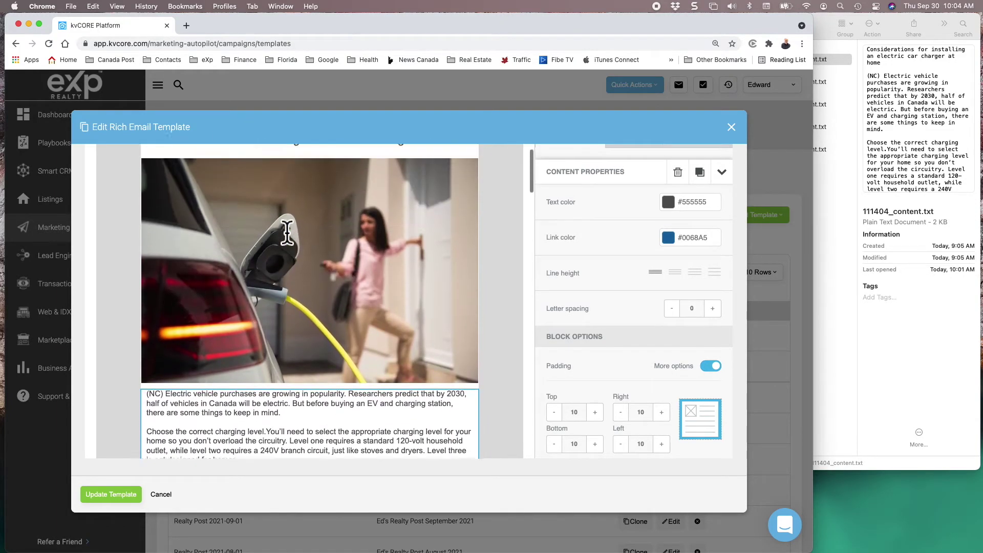
{"action": "scroll", "coordinate": [287, 232], "scroll_direction": "down", "scroll_amount": 4}
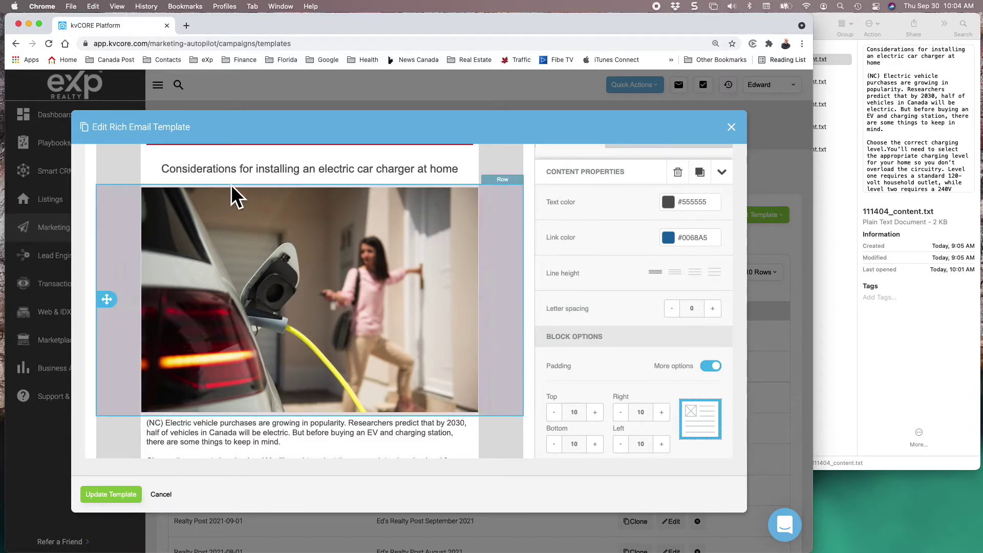
{"action": "scroll", "coordinate": [300, 281], "scroll_direction": "down", "scroll_amount": 10}
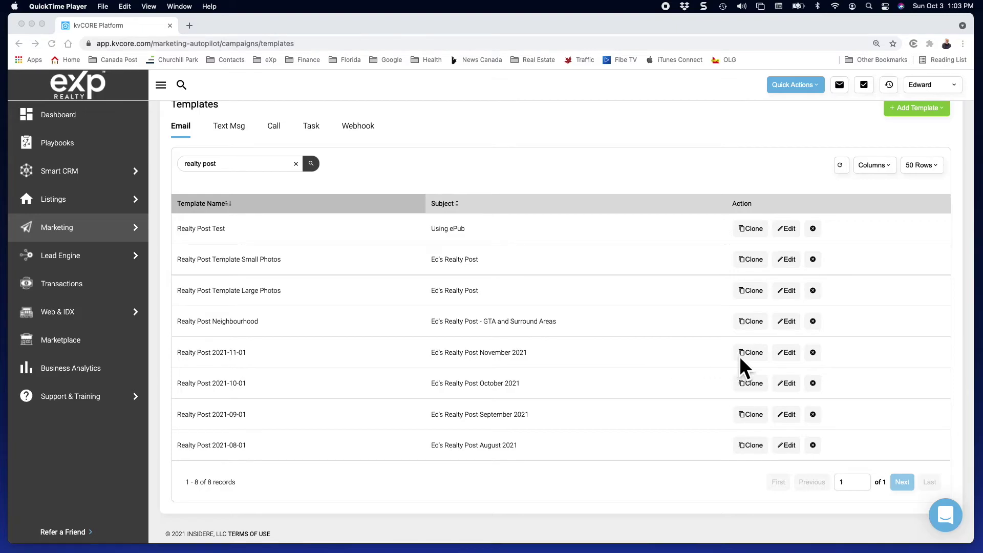
Open Realty Post 2021-11-01 for editing and scroll through its articles to the renting-vs-buying heading.
{"action": "left_click", "coordinate": [789, 354]}
{"action": "left_click", "coordinate": [788, 354]}
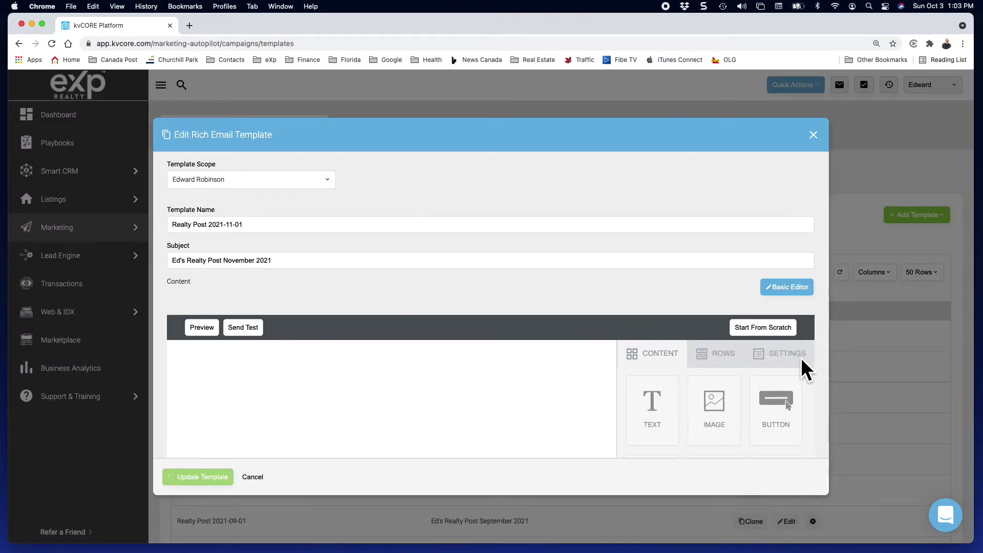
{"action": "scroll", "coordinate": [808, 382], "scroll_direction": "down", "scroll_amount": 4}
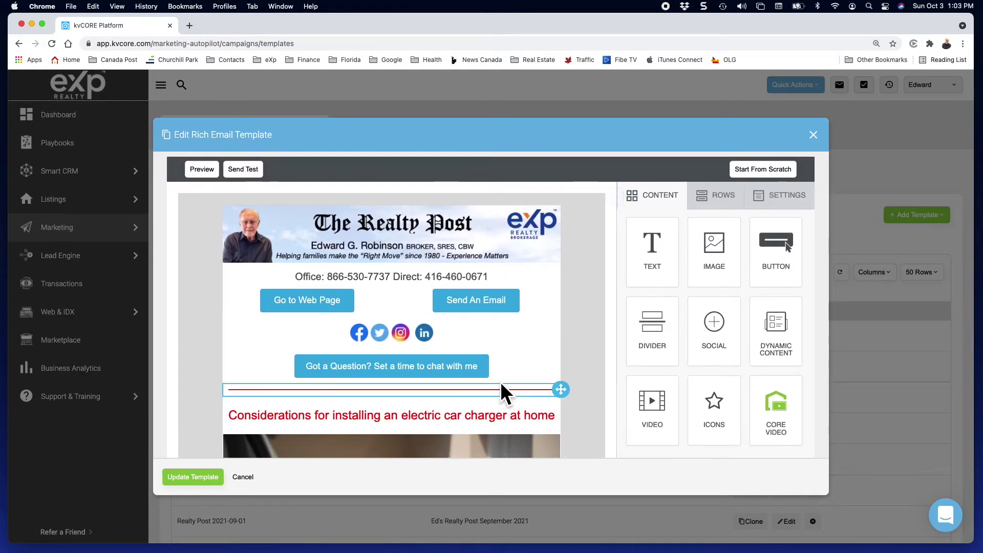
{"action": "scroll", "coordinate": [500, 382], "scroll_direction": "down", "scroll_amount": 2}
{"action": "scroll", "coordinate": [500, 382], "scroll_direction": "down", "scroll_amount": 7}
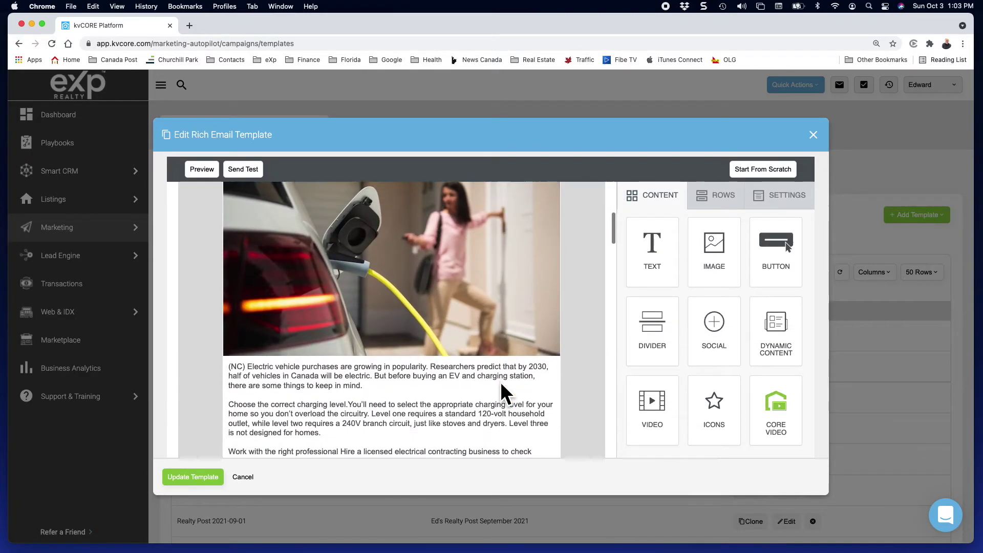
{"action": "scroll", "coordinate": [500, 382], "scroll_direction": "down", "scroll_amount": 6}
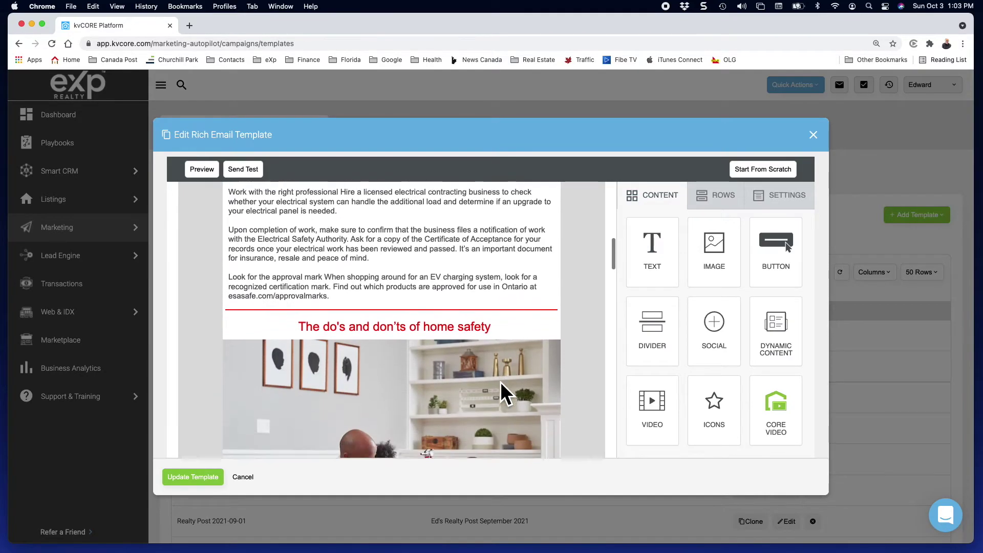
{"action": "scroll", "coordinate": [501, 374], "scroll_direction": "down", "scroll_amount": 6}
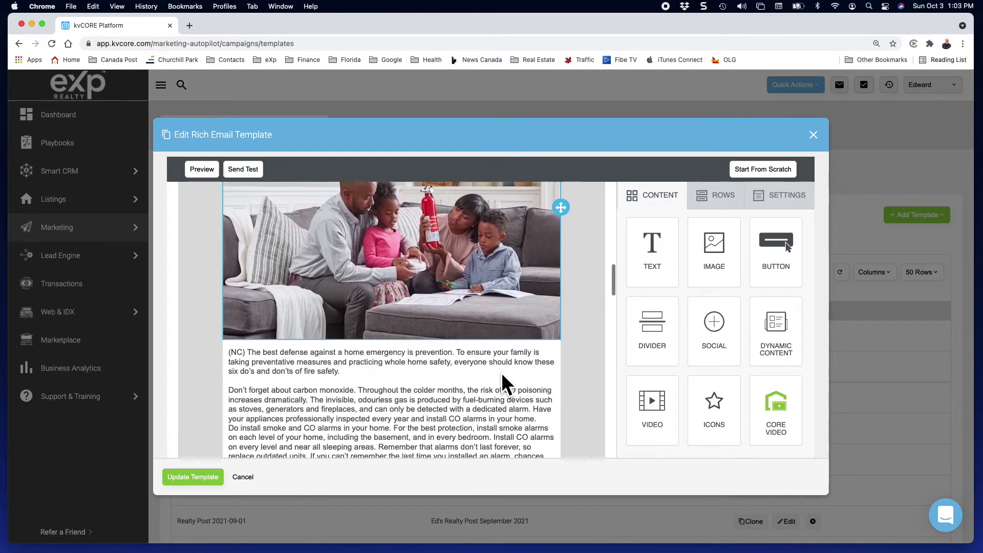
{"action": "scroll", "coordinate": [502, 377], "scroll_direction": "down", "scroll_amount": 2}
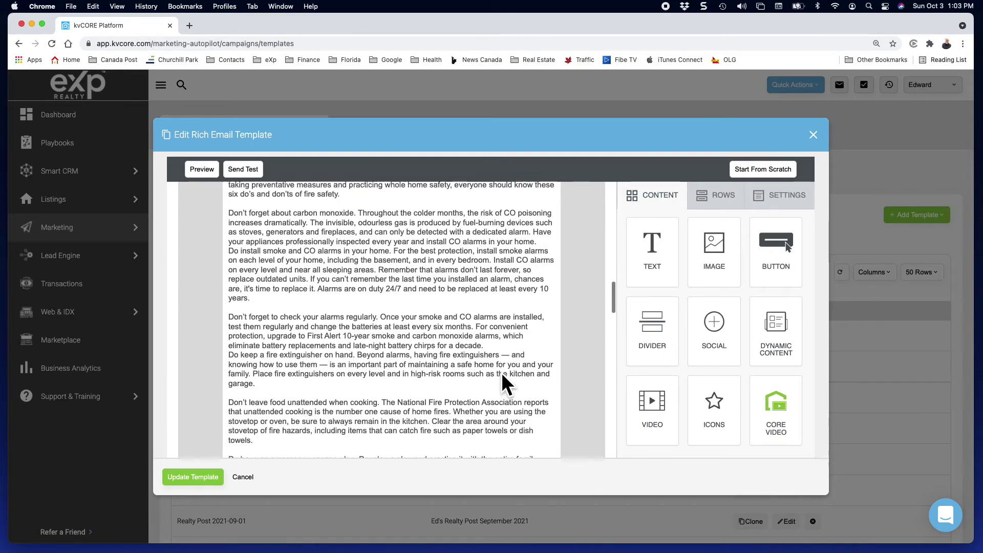
{"action": "scroll", "coordinate": [501, 373], "scroll_direction": "down", "scroll_amount": 4}
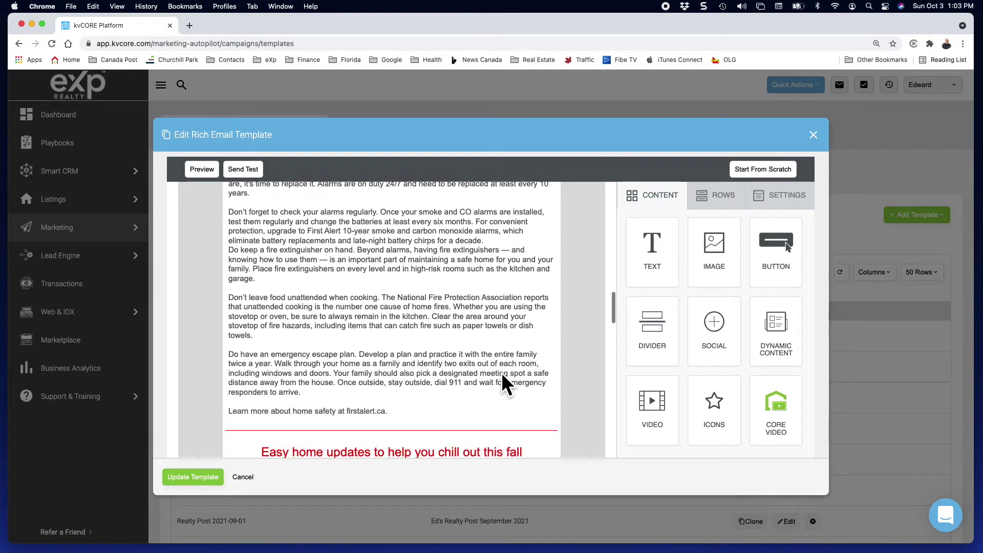
{"action": "scroll", "coordinate": [501, 374], "scroll_direction": "down", "scroll_amount": 3}
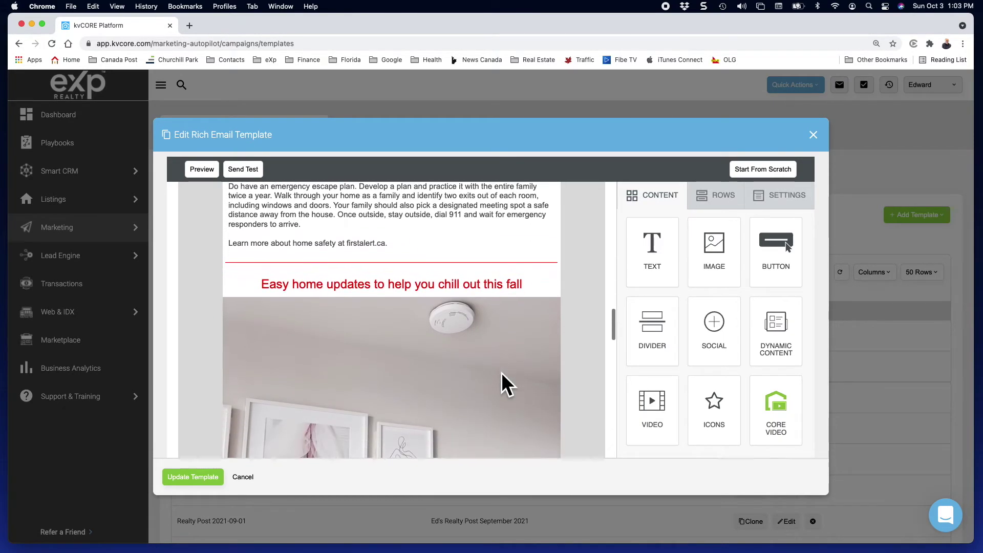
{"action": "scroll", "coordinate": [502, 373], "scroll_direction": "down", "scroll_amount": 2}
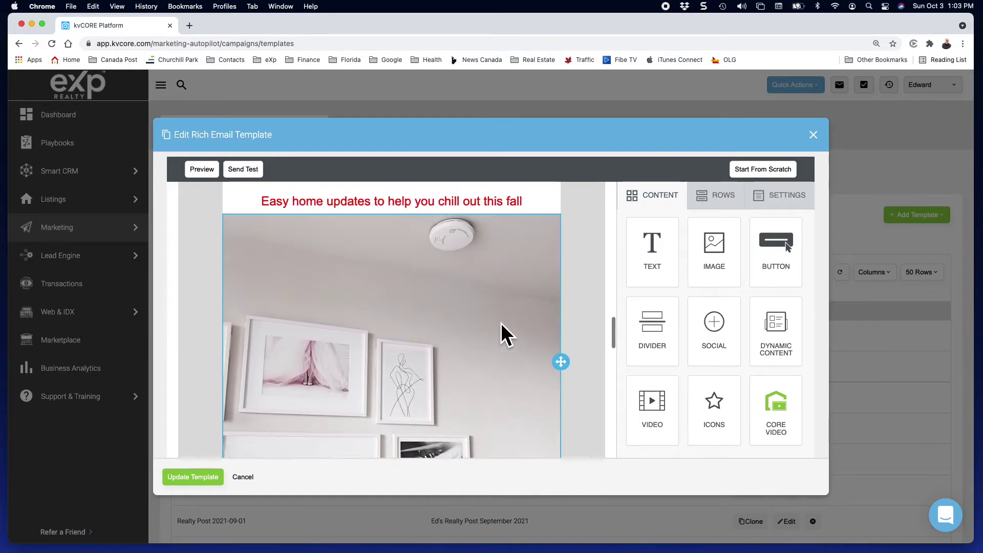
{"action": "scroll", "coordinate": [501, 324], "scroll_direction": "down", "scroll_amount": 7}
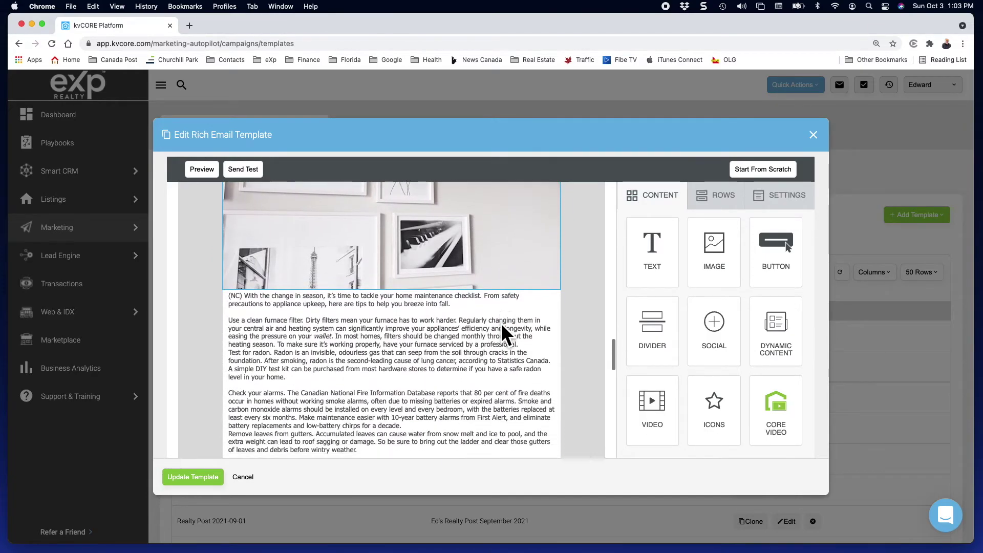
{"action": "scroll", "coordinate": [501, 322], "scroll_direction": "down", "scroll_amount": 5}
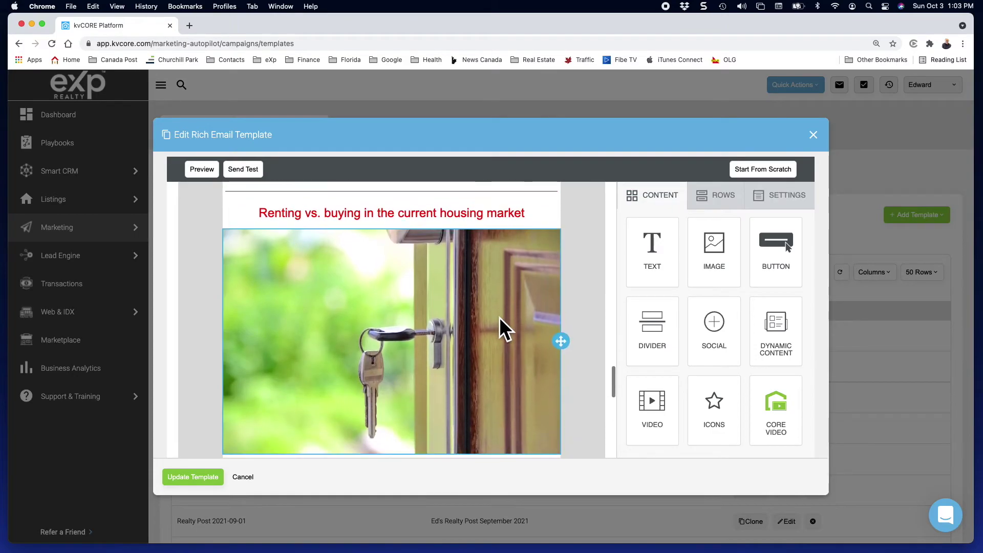
{"action": "scroll", "coordinate": [499, 318], "scroll_direction": "down", "scroll_amount": 8}
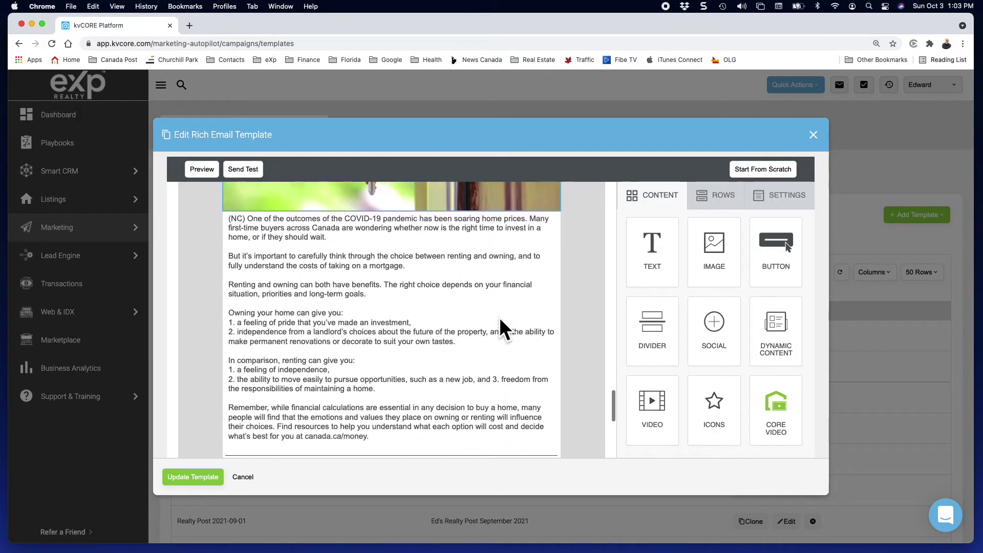
{"action": "scroll", "coordinate": [500, 317], "scroll_direction": "down", "scroll_amount": 4}
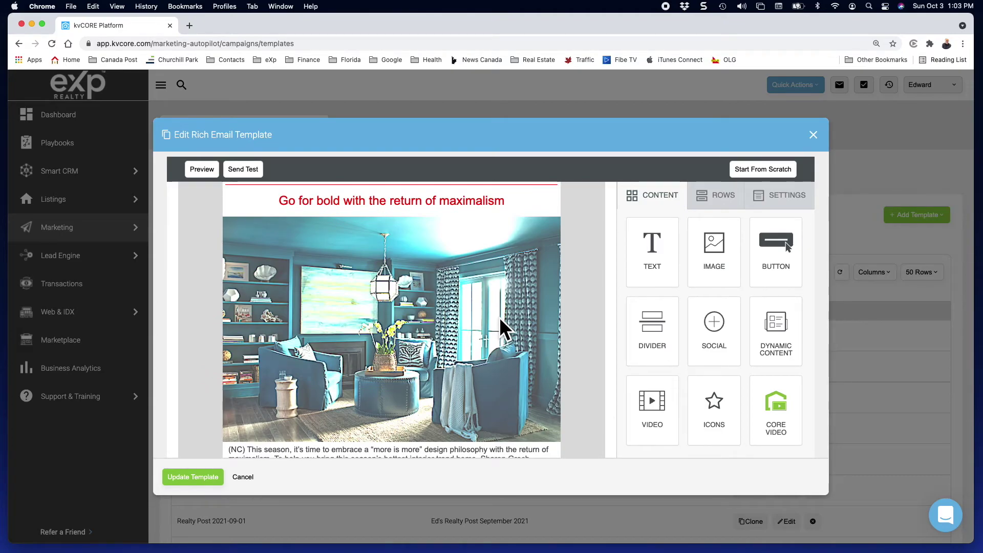
{"action": "scroll", "coordinate": [499, 318], "scroll_direction": "up", "scroll_amount": 10}
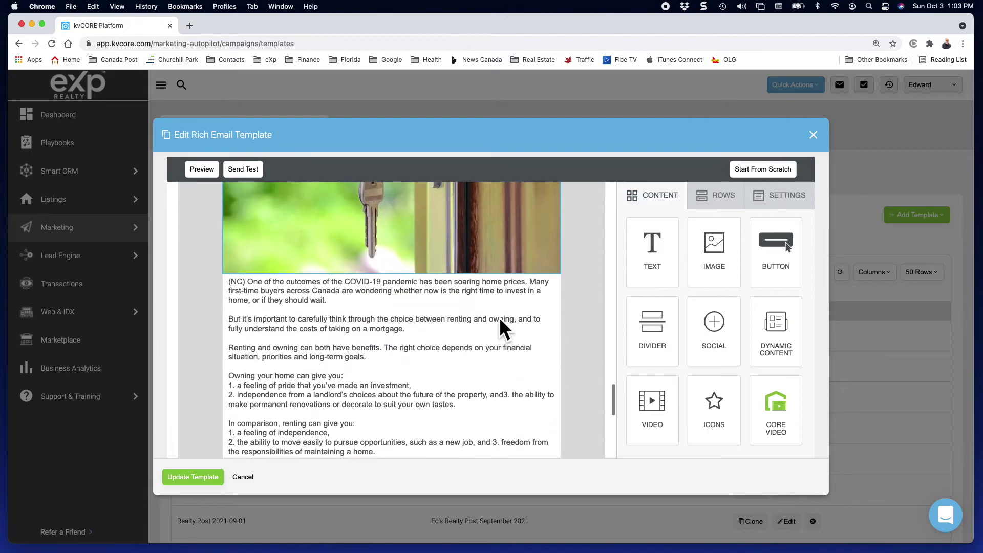
{"action": "scroll", "coordinate": [500, 317], "scroll_direction": "up", "scroll_amount": 7}
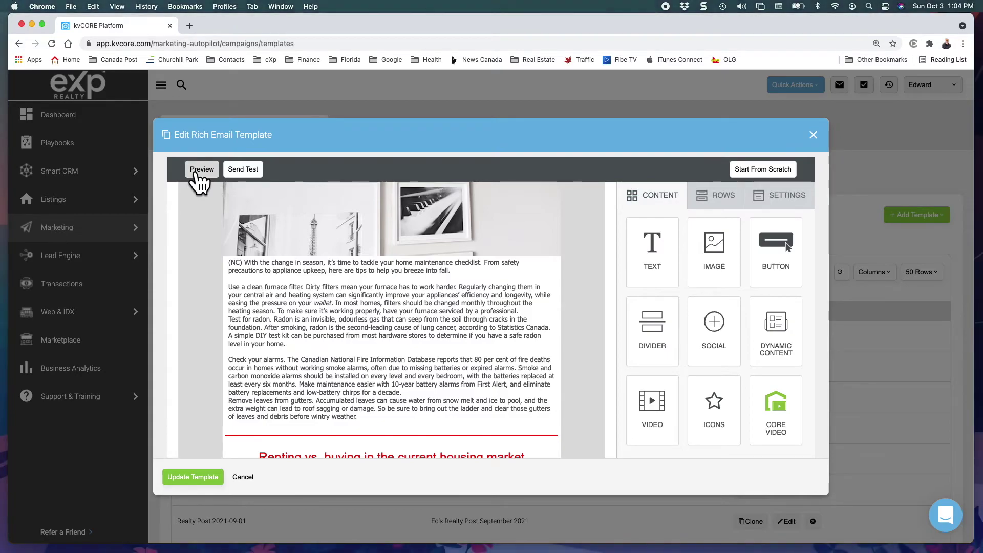
Preview the Realty Post 2021-11-01 newsletter in Desktop view, scrolling through it and back to the home-maintenance article.
{"action": "left_click", "coordinate": [196, 172]}
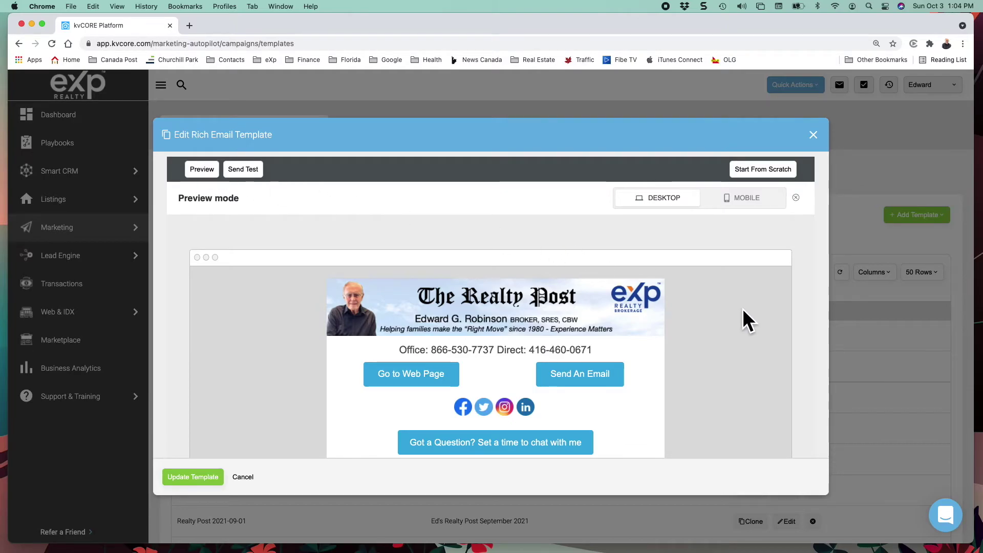
{"action": "scroll", "coordinate": [743, 311], "scroll_direction": "down", "scroll_amount": 5}
{"action": "scroll", "coordinate": [743, 310], "scroll_direction": "down", "scroll_amount": 2}
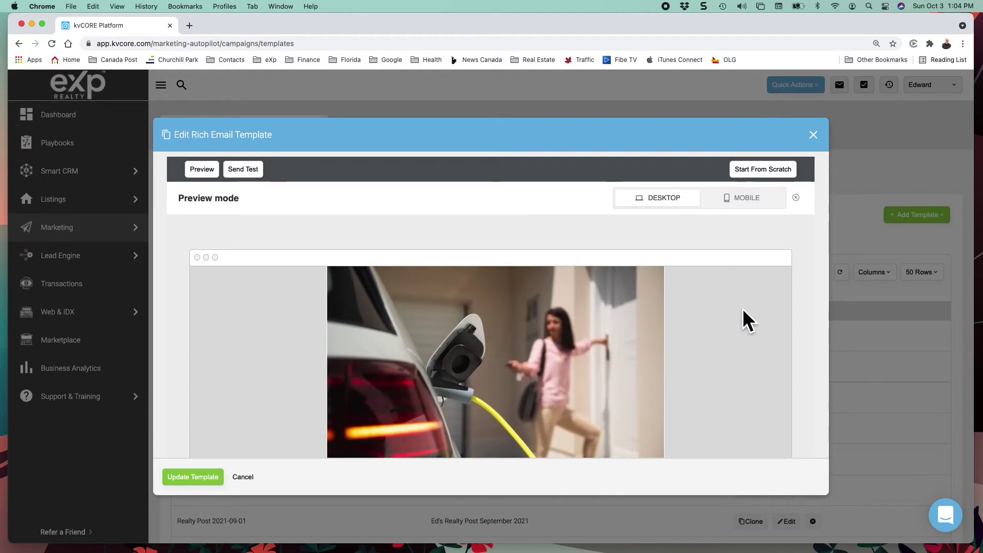
{"action": "scroll", "coordinate": [742, 310], "scroll_direction": "down", "scroll_amount": 4}
{"action": "scroll", "coordinate": [742, 308], "scroll_direction": "down", "scroll_amount": 1}
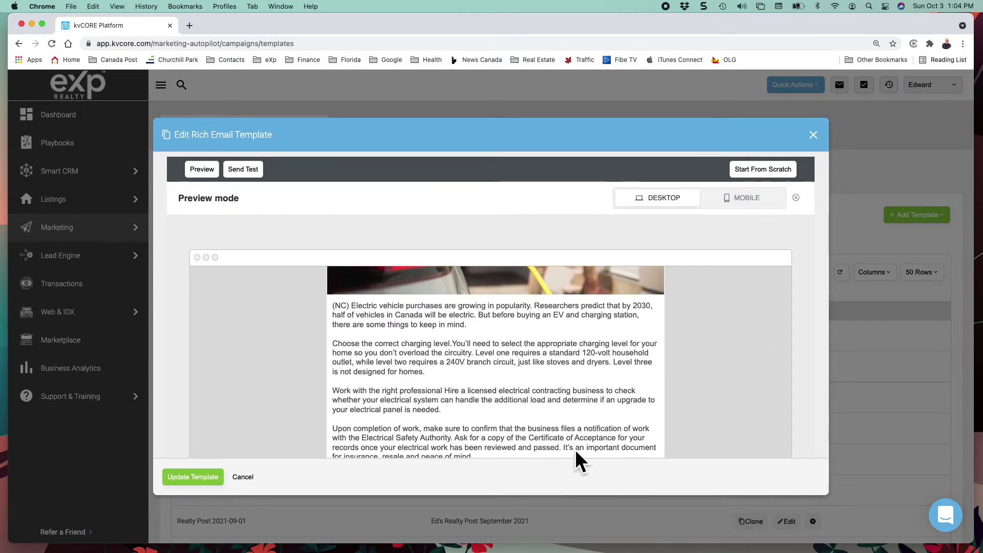
{"action": "scroll", "coordinate": [573, 438], "scroll_direction": "down", "scroll_amount": 3}
{"action": "scroll", "coordinate": [573, 439], "scroll_direction": "down", "scroll_amount": 8}
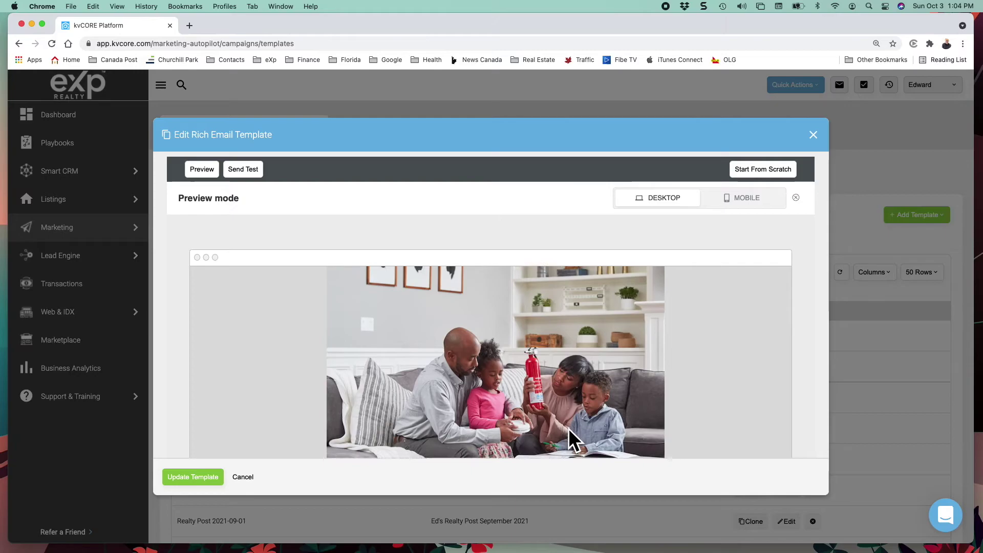
{"action": "scroll", "coordinate": [569, 430], "scroll_direction": "down", "scroll_amount": 10}
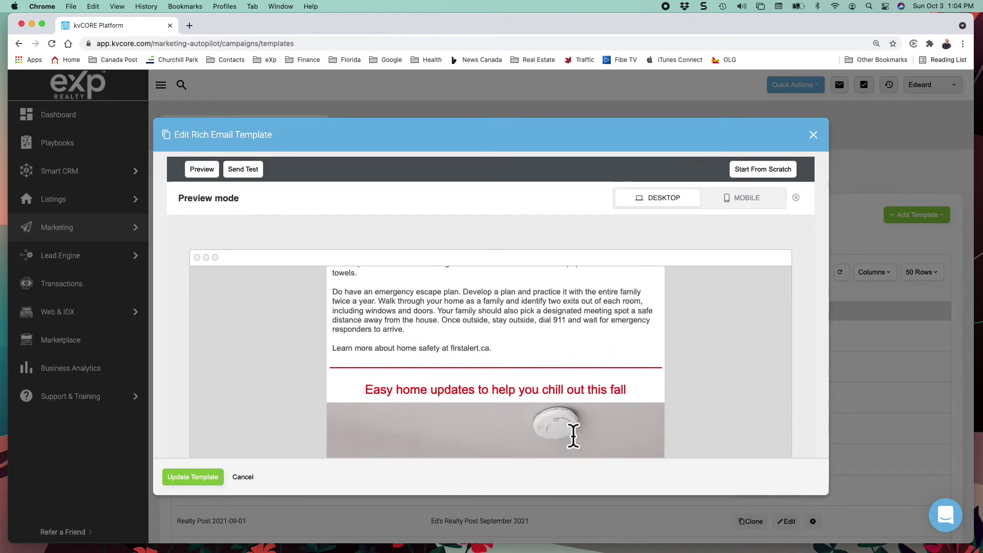
{"action": "scroll", "coordinate": [569, 428], "scroll_direction": "down", "scroll_amount": 10}
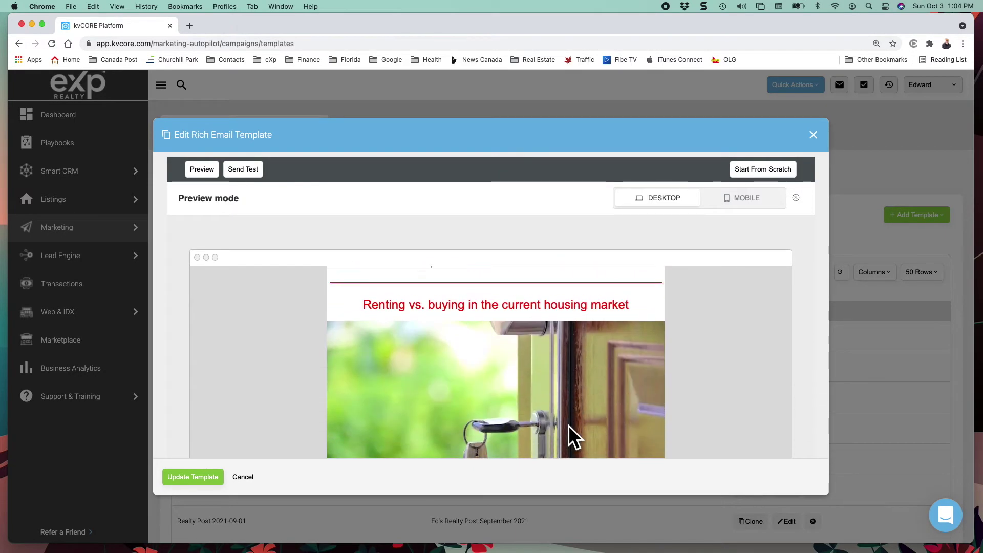
{"action": "scroll", "coordinate": [573, 439], "scroll_direction": "down", "scroll_amount": 12}
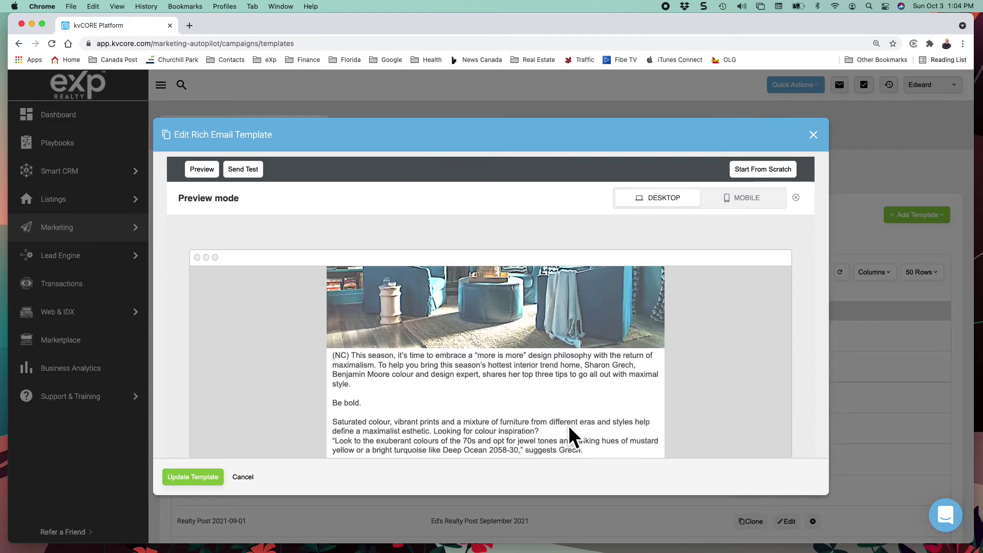
{"action": "scroll", "coordinate": [570, 429], "scroll_direction": "down", "scroll_amount": 5}
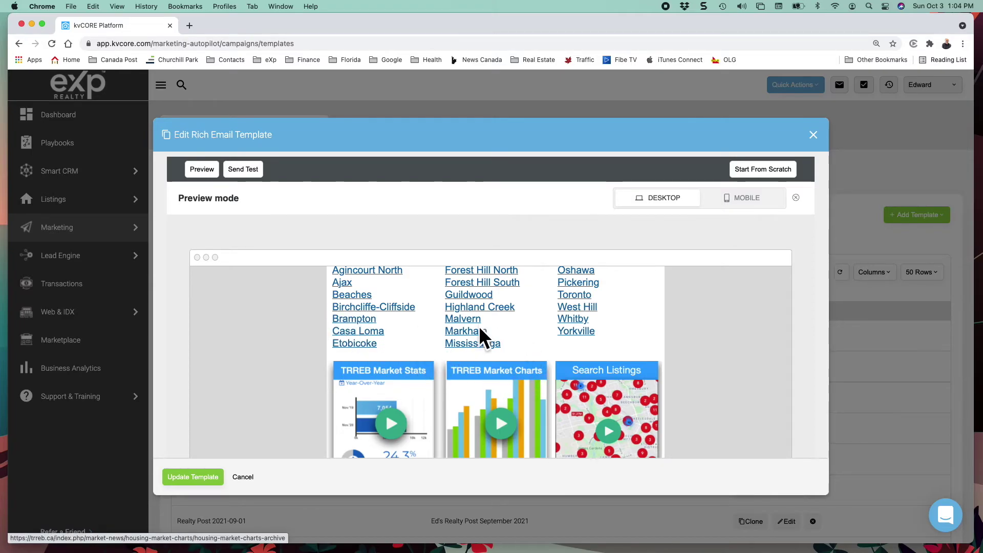
{"action": "scroll", "coordinate": [544, 391], "scroll_direction": "up", "scroll_amount": 7}
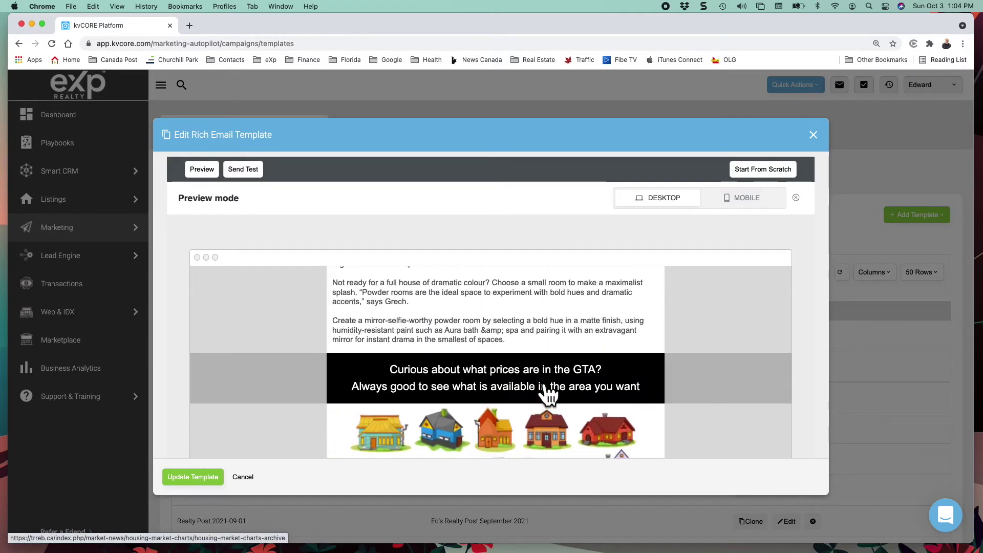
{"action": "scroll", "coordinate": [545, 394], "scroll_direction": "down", "scroll_amount": 4}
{"action": "scroll", "coordinate": [544, 387], "scroll_direction": "down", "scroll_amount": 3}
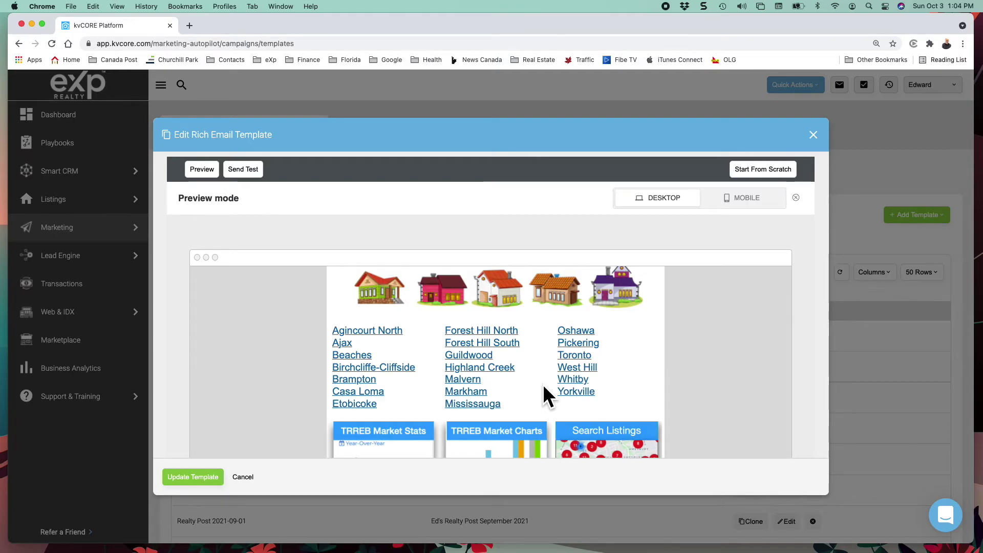
{"action": "scroll", "coordinate": [544, 388], "scroll_direction": "down", "scroll_amount": 10}
{"action": "scroll", "coordinate": [547, 394], "scroll_direction": "up", "scroll_amount": 10}
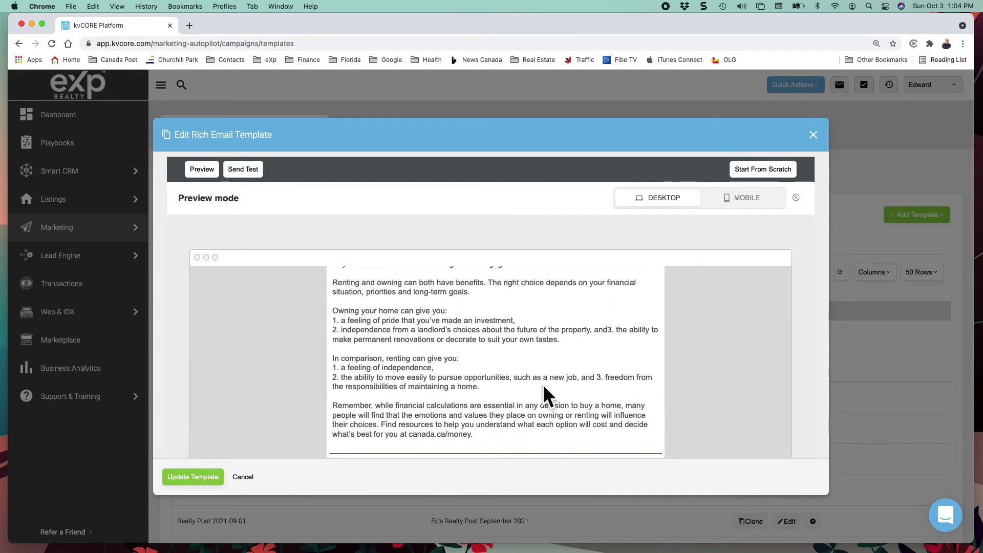
{"action": "scroll", "coordinate": [547, 395], "scroll_direction": "up", "scroll_amount": 5}
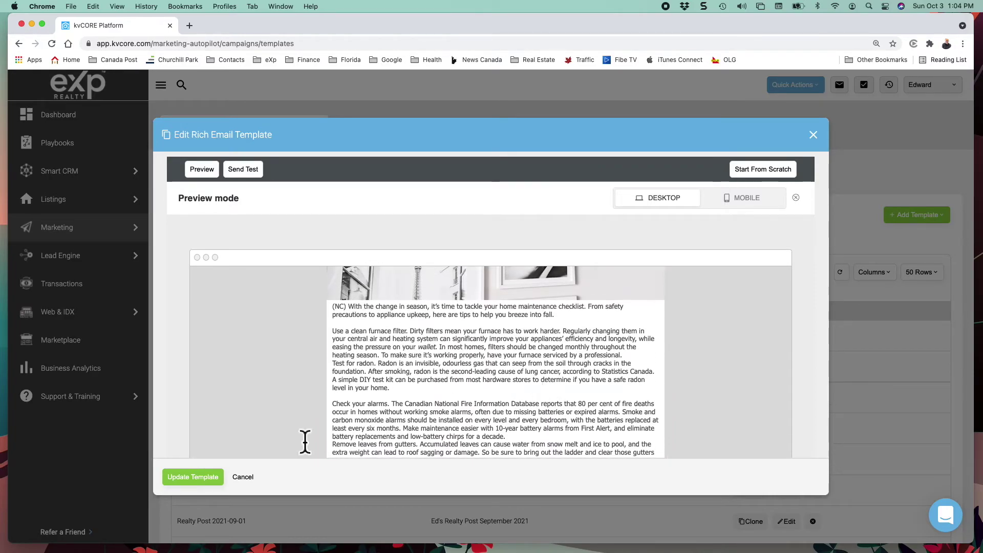
Save the newsletter with Update Template, then go to Marketing > All Marketing to find Scheduled Mass Emails.
{"action": "left_click", "coordinate": [183, 477]}
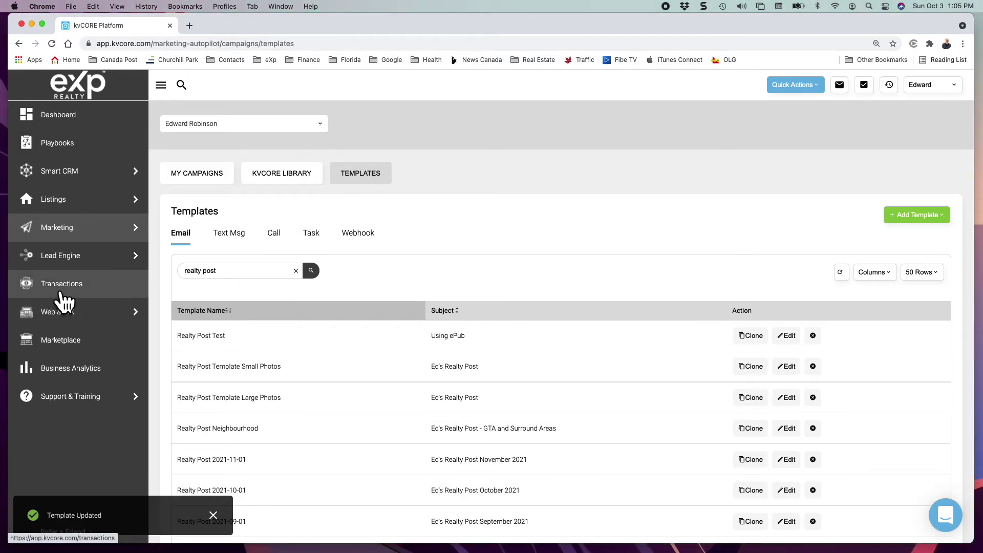
{"action": "mouse_move", "coordinate": [62, 262]}
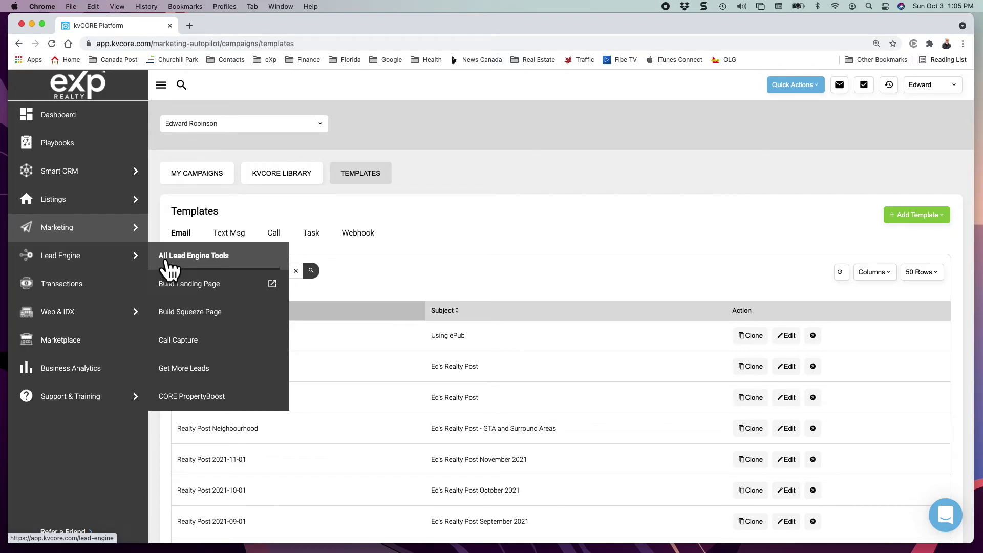
{"action": "left_click", "coordinate": [166, 261]}
{"action": "mouse_move", "coordinate": [116, 233]}
{"action": "left_click", "coordinate": [174, 229]}
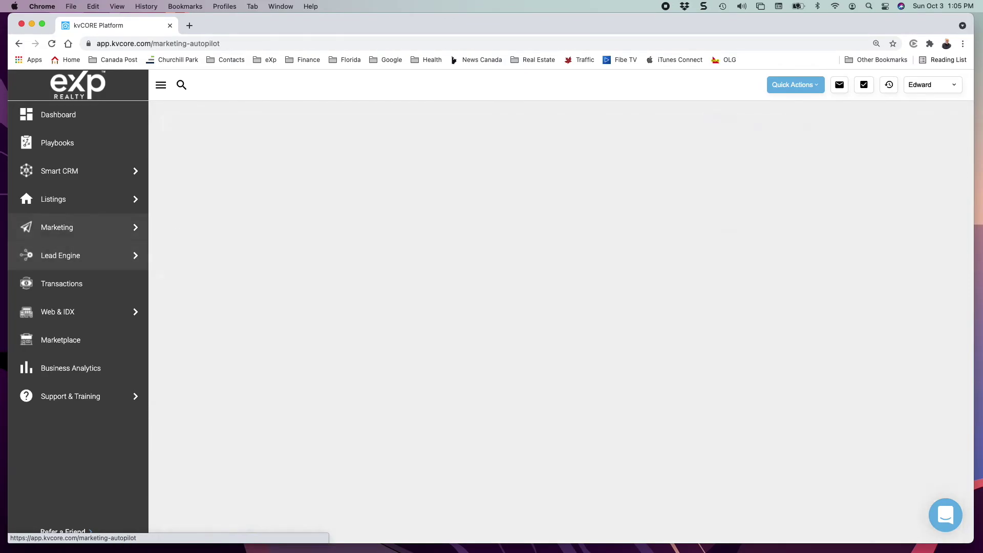
{"action": "scroll", "coordinate": [342, 344], "scroll_direction": "down", "scroll_amount": 3}
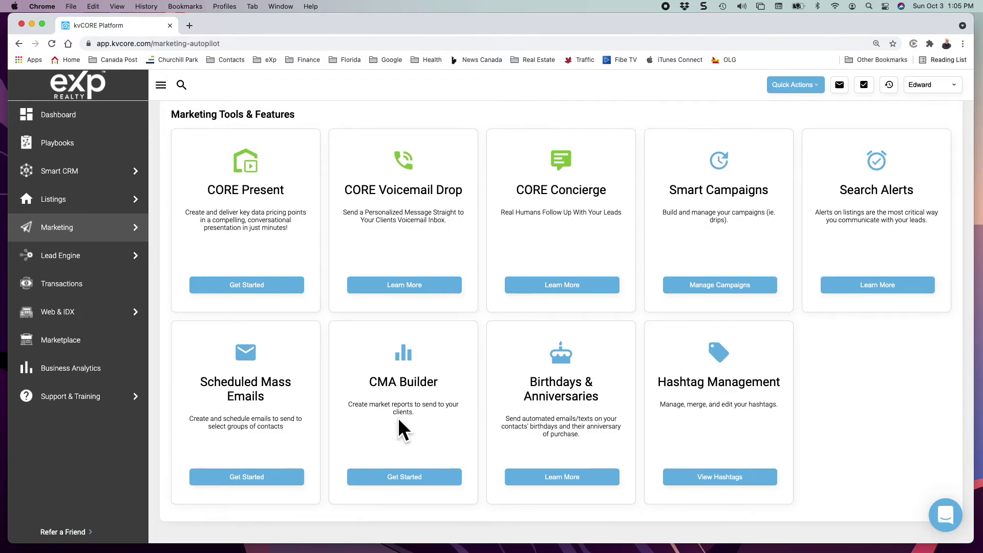
Open Scheduled Mass Emails and review the 125 past emails, latest being Ed's Realty Post October 2021.
{"action": "left_click", "coordinate": [246, 479]}
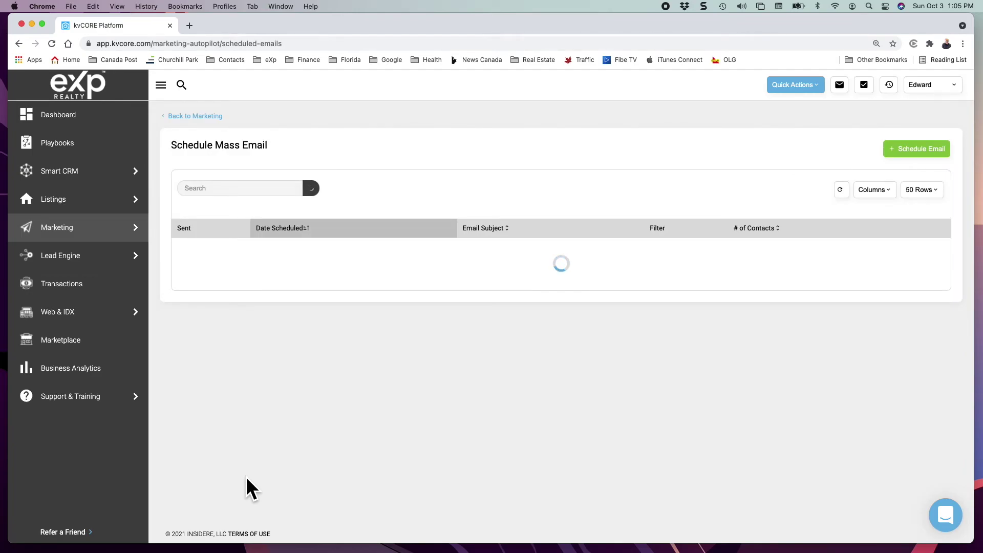
{"action": "scroll", "coordinate": [246, 476], "scroll_direction": "down", "scroll_amount": 20}
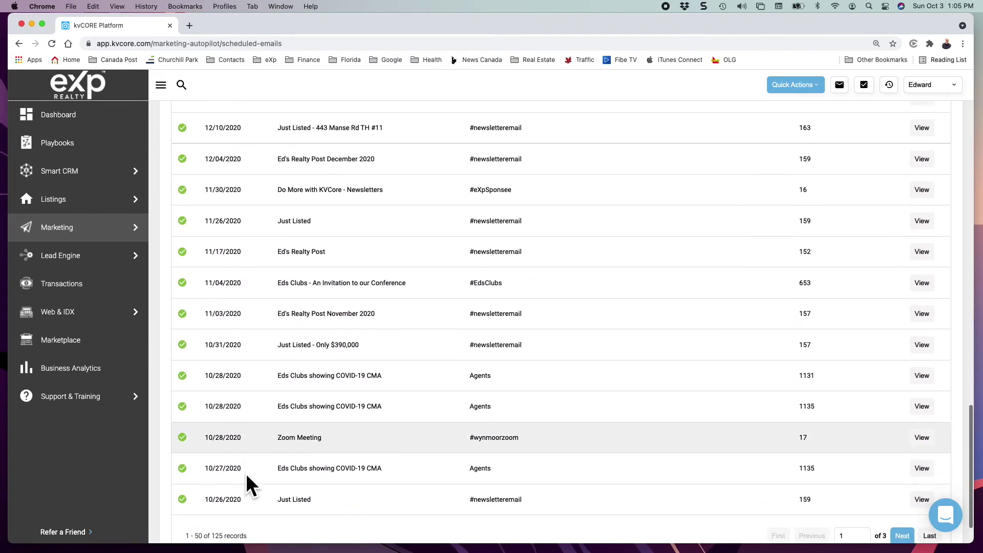
{"action": "scroll", "coordinate": [246, 473], "scroll_direction": "down", "scroll_amount": 2}
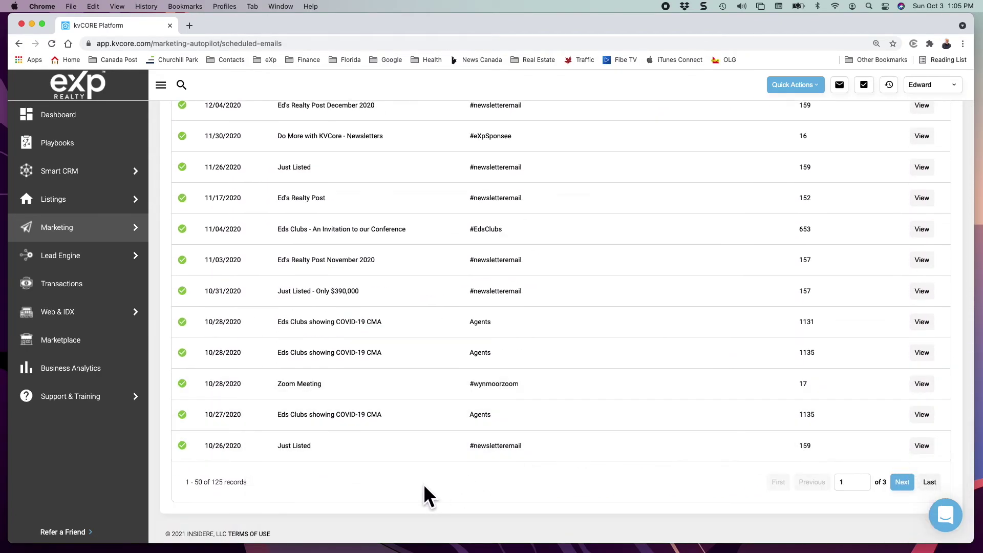
{"action": "scroll", "coordinate": [595, 310], "scroll_direction": "up", "scroll_amount": 20}
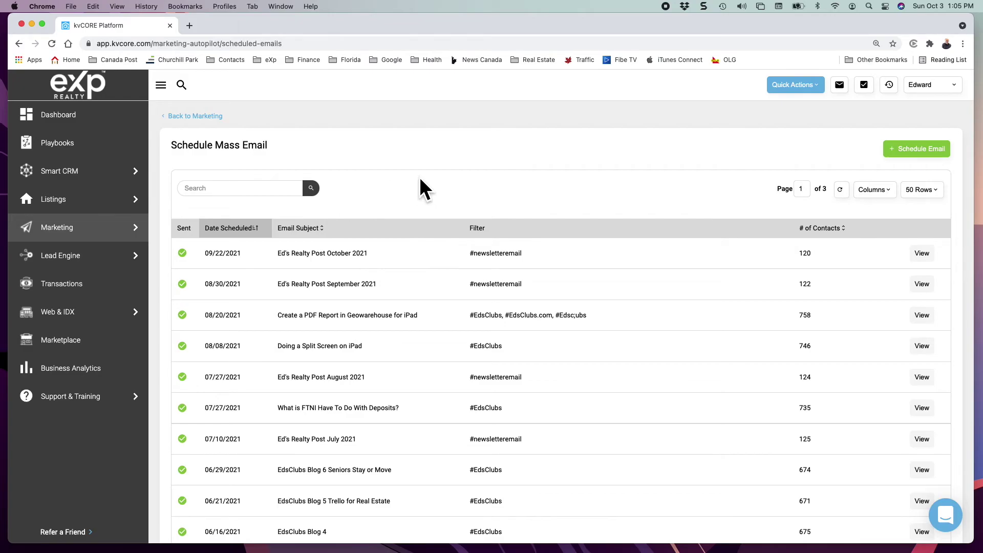
Create a new scheduled email with recipients set to Contacts with Hashtag newsletteremail.
{"action": "left_click", "coordinate": [917, 154]}
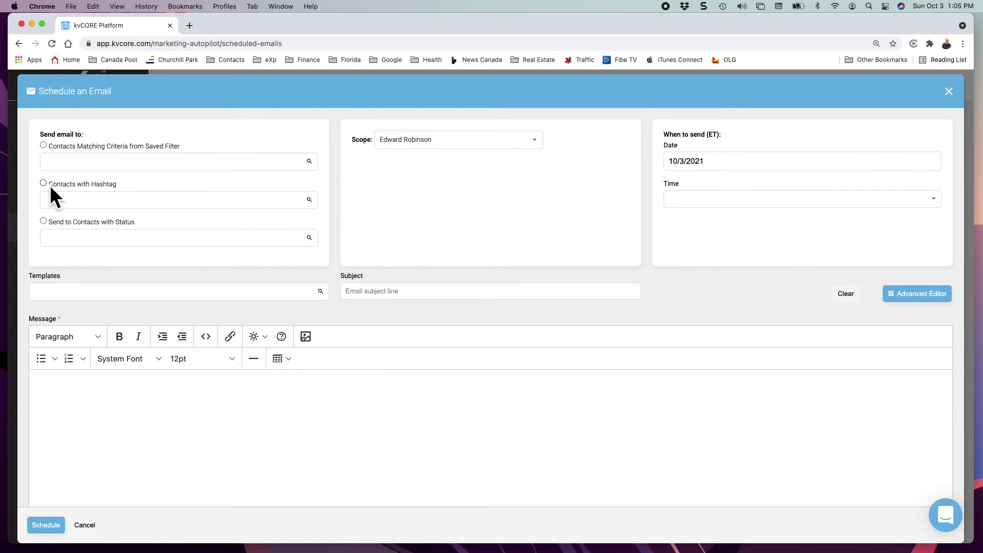
{"action": "left_click", "coordinate": [73, 202]}
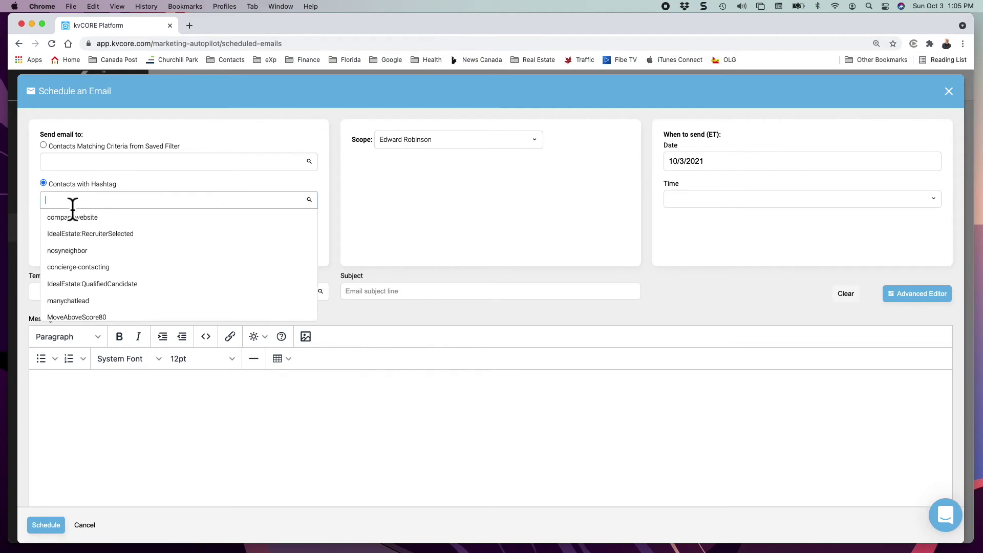
{"action": "type", "text": "newsl"}
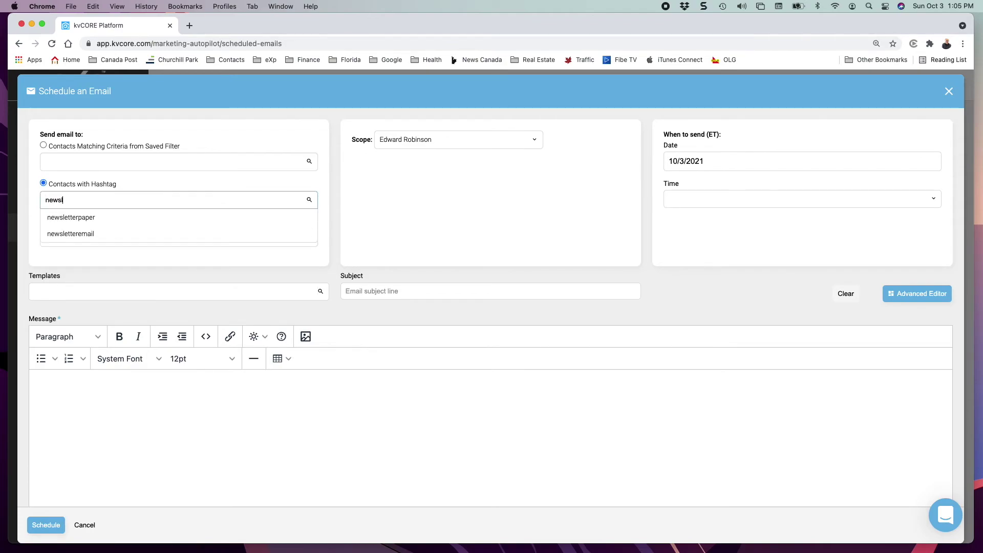
{"action": "left_click", "coordinate": [52, 234]}
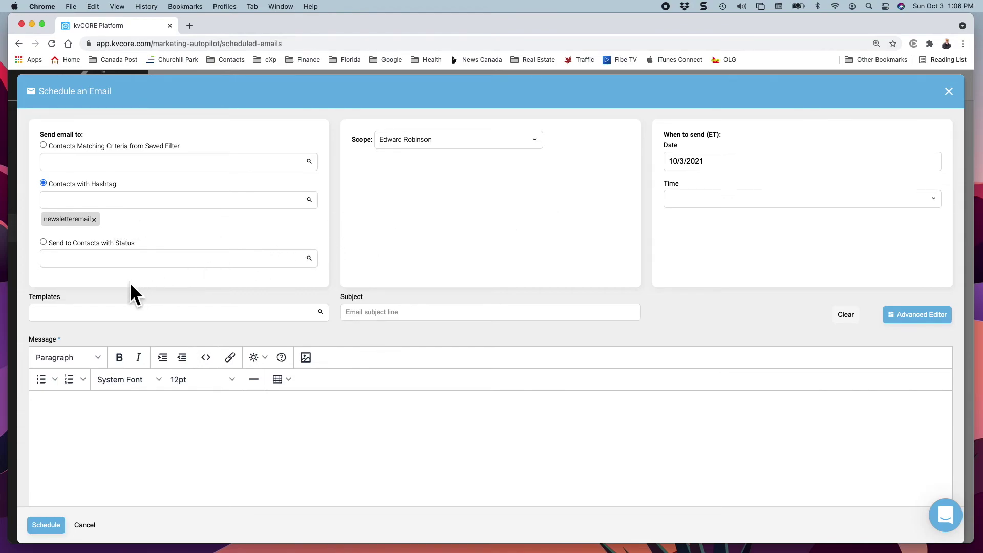
{"action": "left_click", "coordinate": [96, 317]}
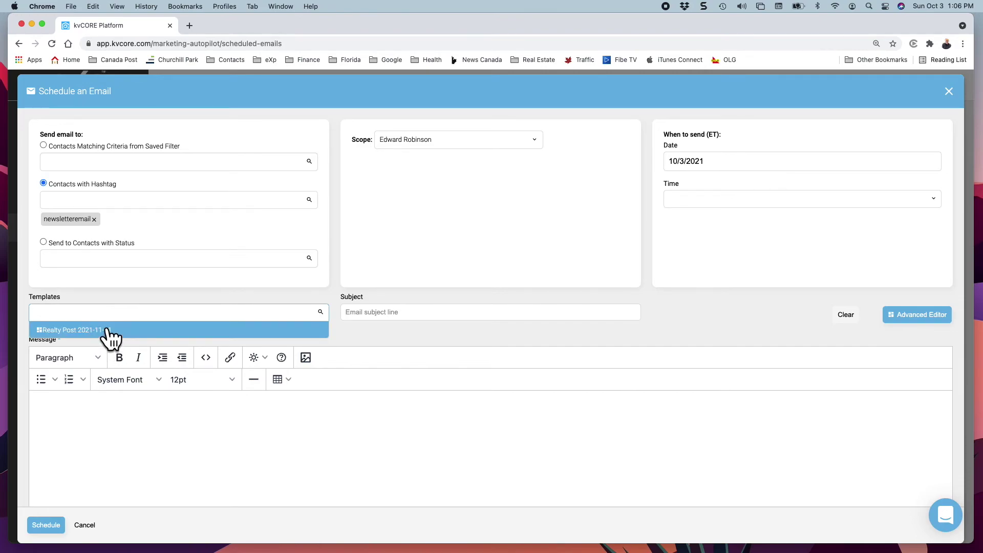
Load the Realty Post 2021-11-01 template, giving the subject "Ed's Realty Post November 2021".
{"action": "left_click", "coordinate": [108, 330]}
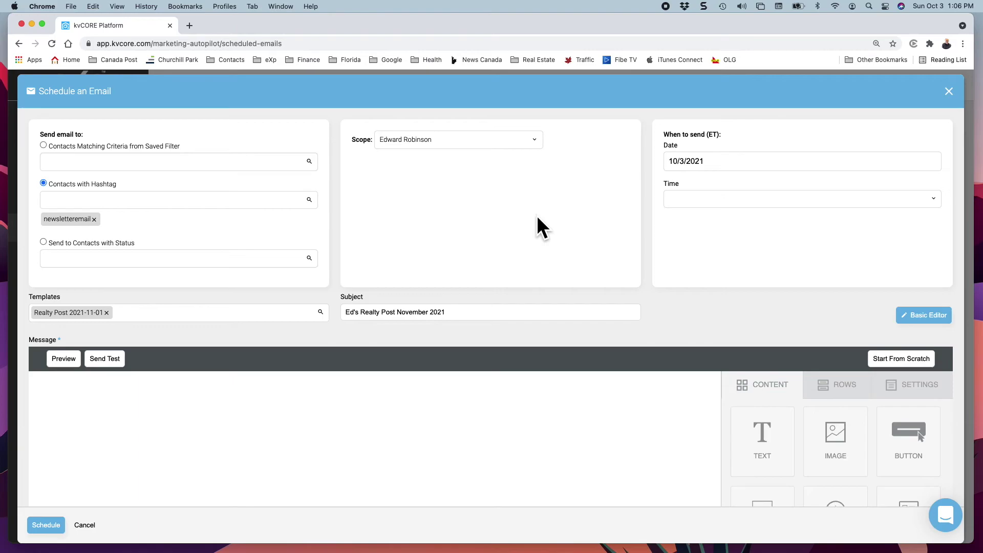
{"action": "scroll", "coordinate": [537, 215], "scroll_direction": "down", "scroll_amount": 2}
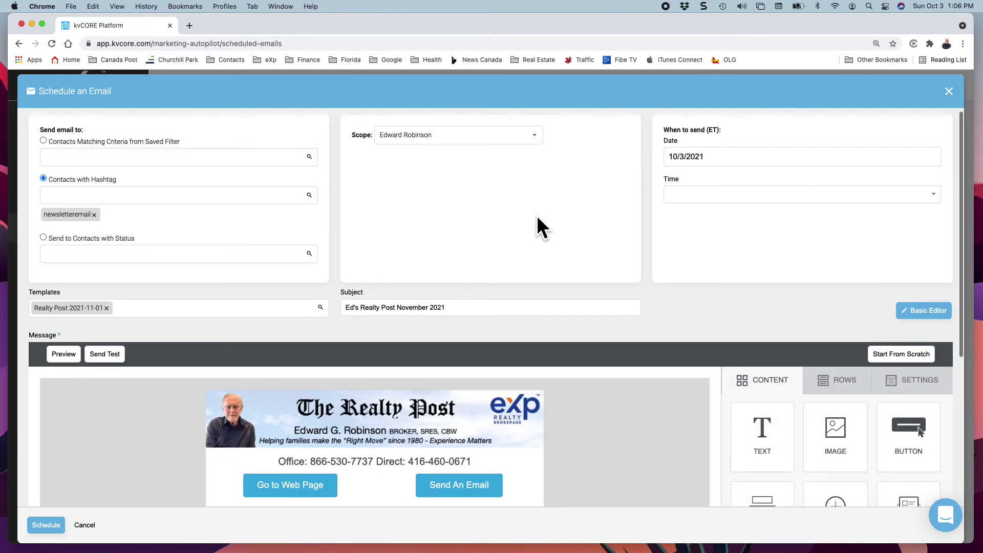
{"action": "scroll", "coordinate": [536, 215], "scroll_direction": "down", "scroll_amount": 5}
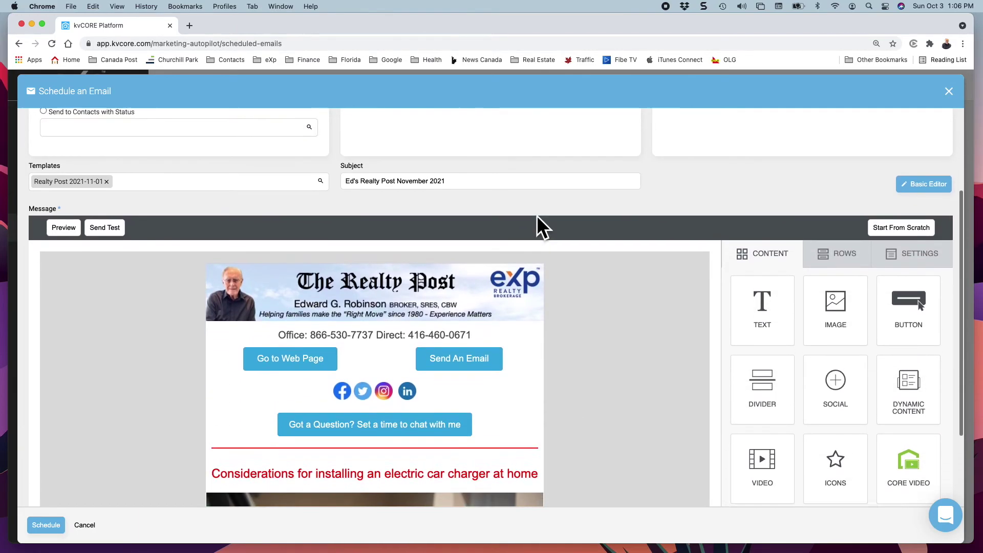
{"action": "scroll", "coordinate": [536, 215], "scroll_direction": "up", "scroll_amount": 5}
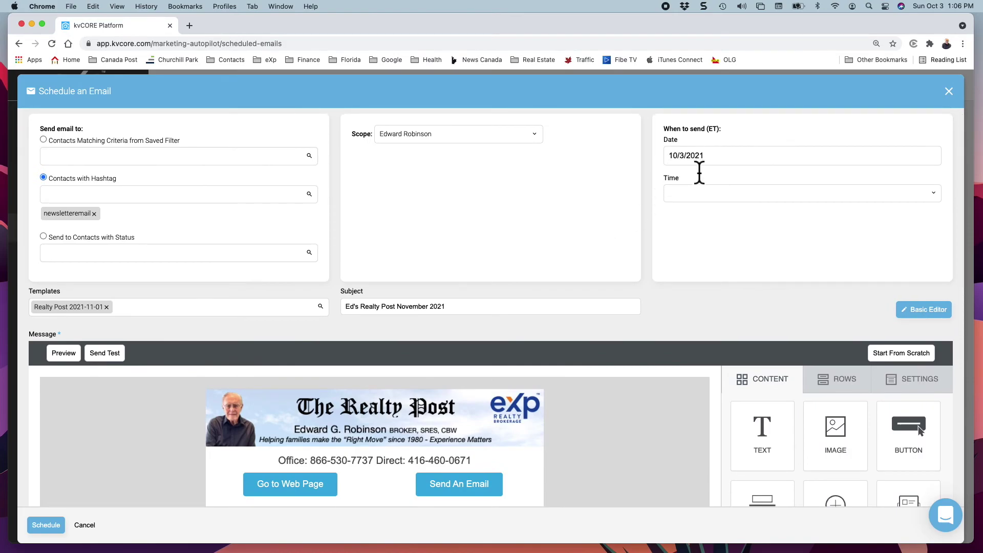
Set the email's send time to 4:00 pm.
{"action": "left_click", "coordinate": [693, 189]}
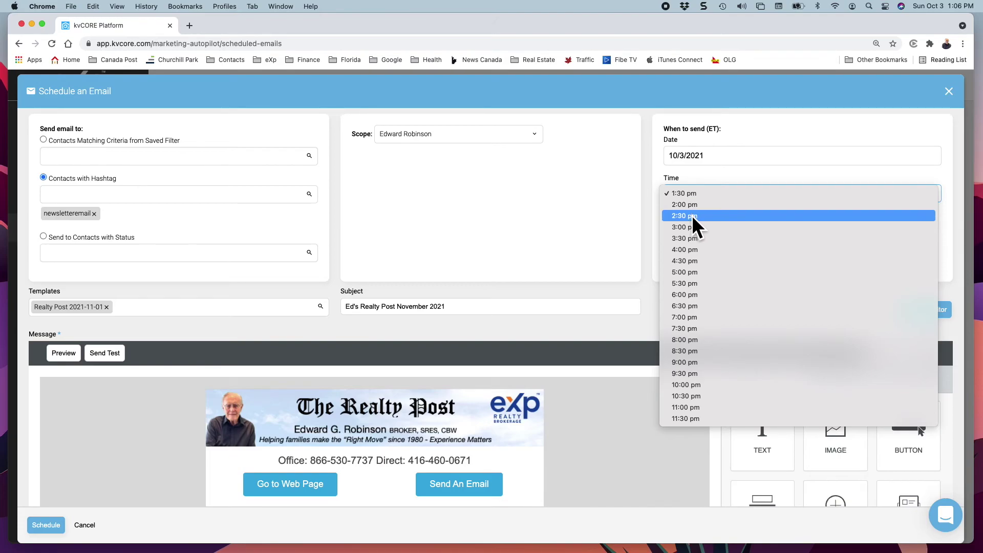
{"action": "left_click", "coordinate": [692, 246]}
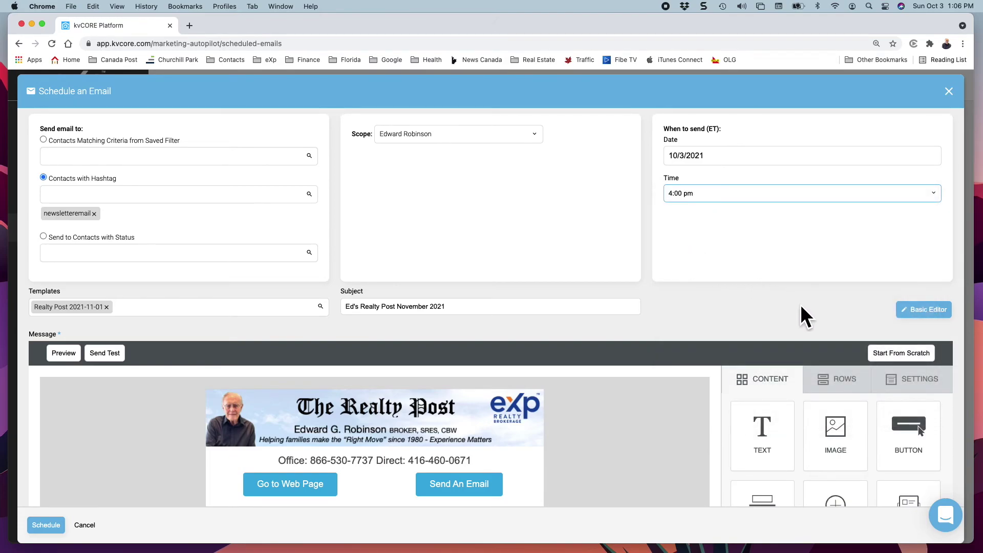
{"action": "scroll", "coordinate": [417, 289], "scroll_direction": "down", "scroll_amount": 3}
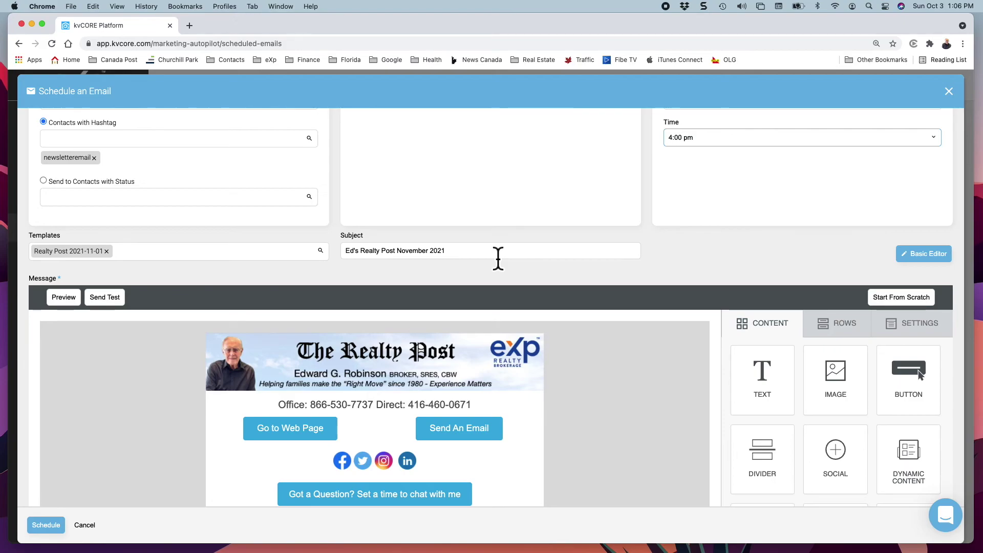
{"action": "scroll", "coordinate": [281, 393], "scroll_direction": "down", "scroll_amount": 5}
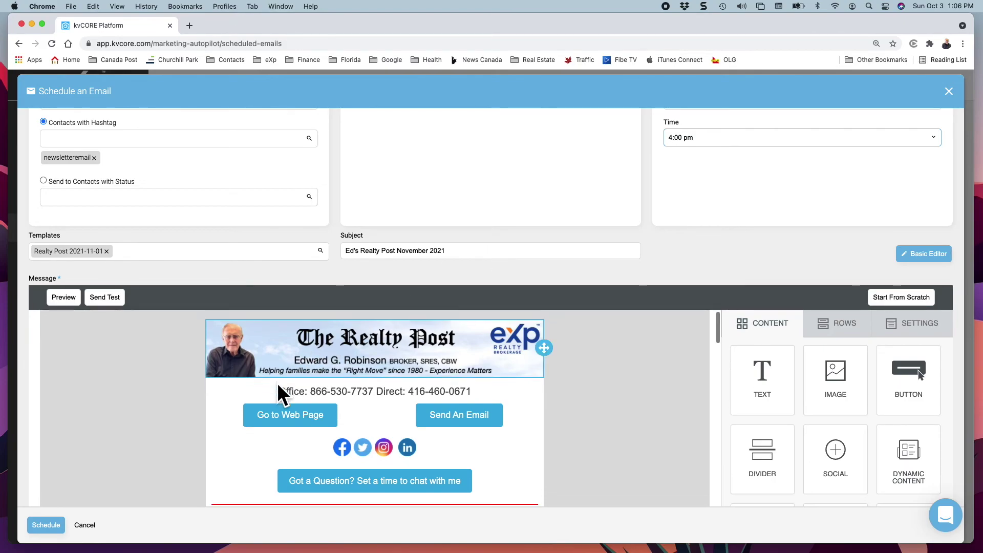
{"action": "scroll", "coordinate": [81, 478], "scroll_direction": "down", "scroll_amount": 1}
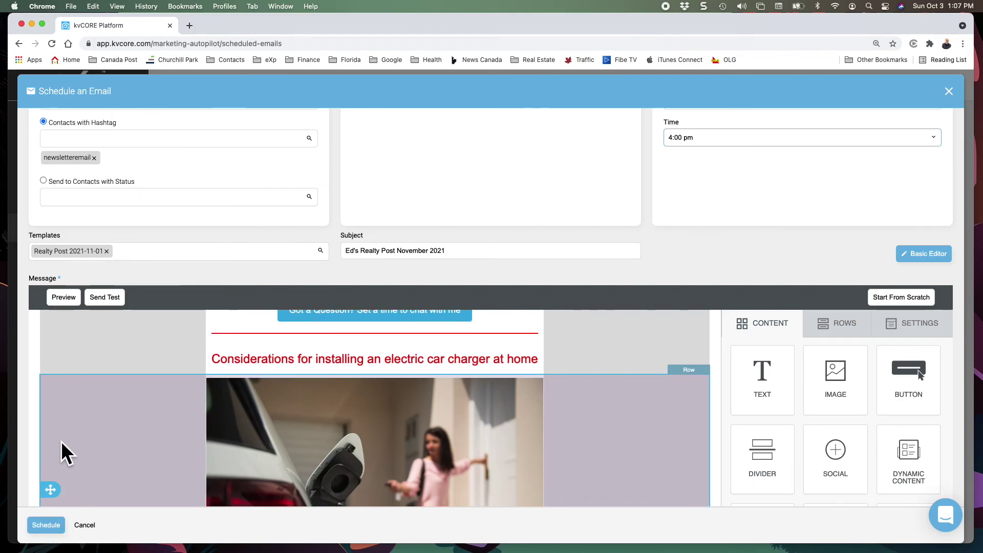
{"action": "scroll", "coordinate": [61, 449], "scroll_direction": "down", "scroll_amount": 5}
{"action": "scroll", "coordinate": [62, 443], "scroll_direction": "down", "scroll_amount": 15}
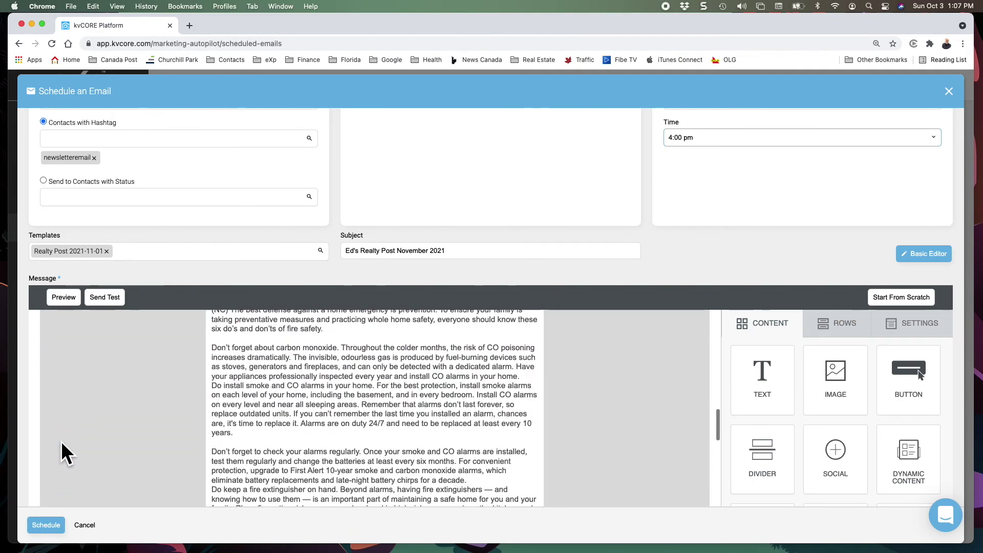
{"action": "scroll", "coordinate": [60, 441], "scroll_direction": "down", "scroll_amount": 15}
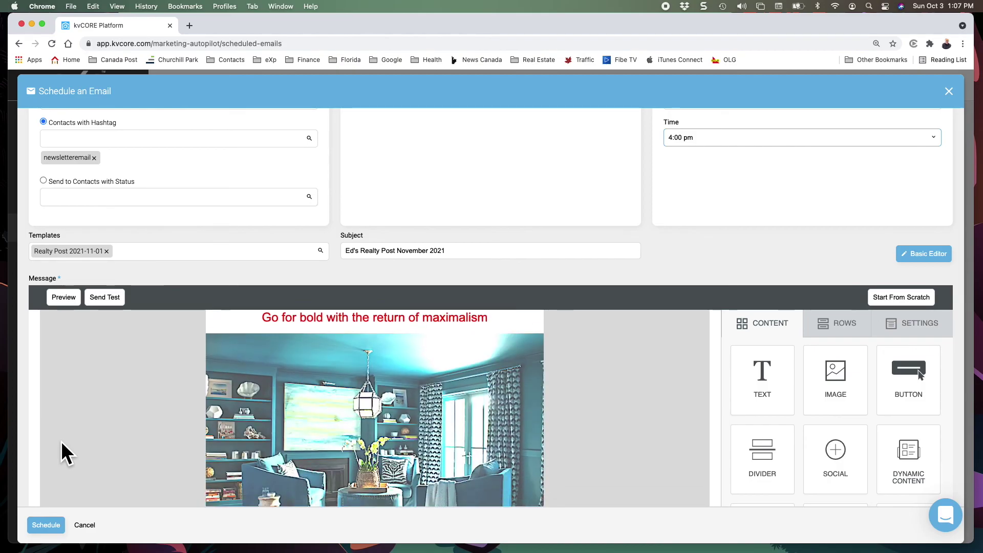
{"action": "scroll", "coordinate": [60, 441], "scroll_direction": "down", "scroll_amount": 6}
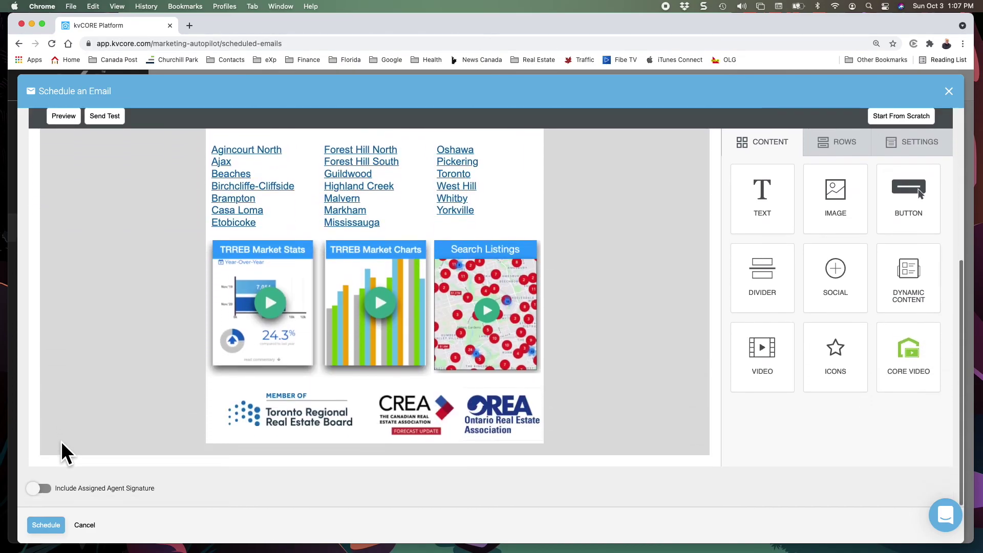
{"action": "scroll", "coordinate": [61, 441], "scroll_direction": "up", "scroll_amount": 4}
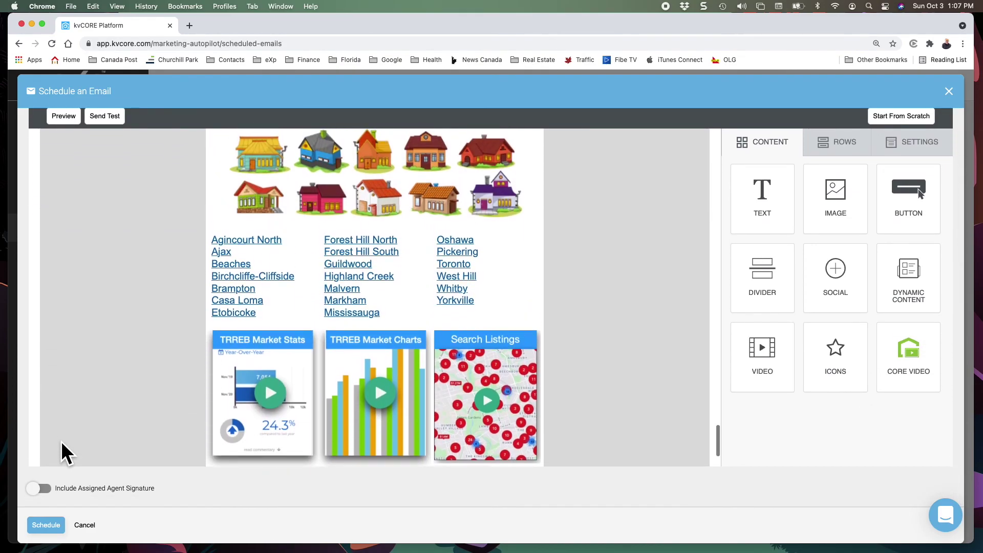
{"action": "scroll", "coordinate": [60, 441], "scroll_direction": "up", "scroll_amount": 5}
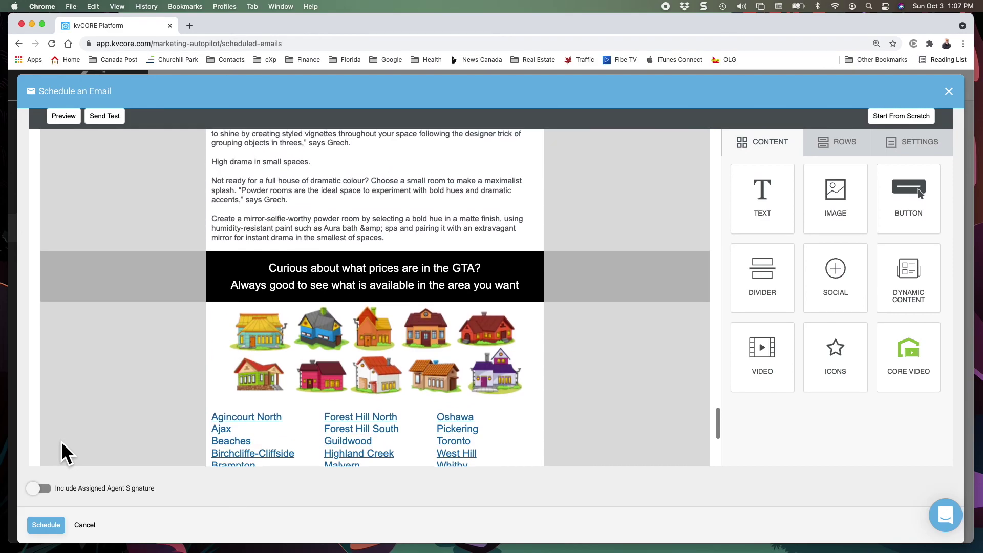
{"action": "left_click", "coordinate": [45, 489]}
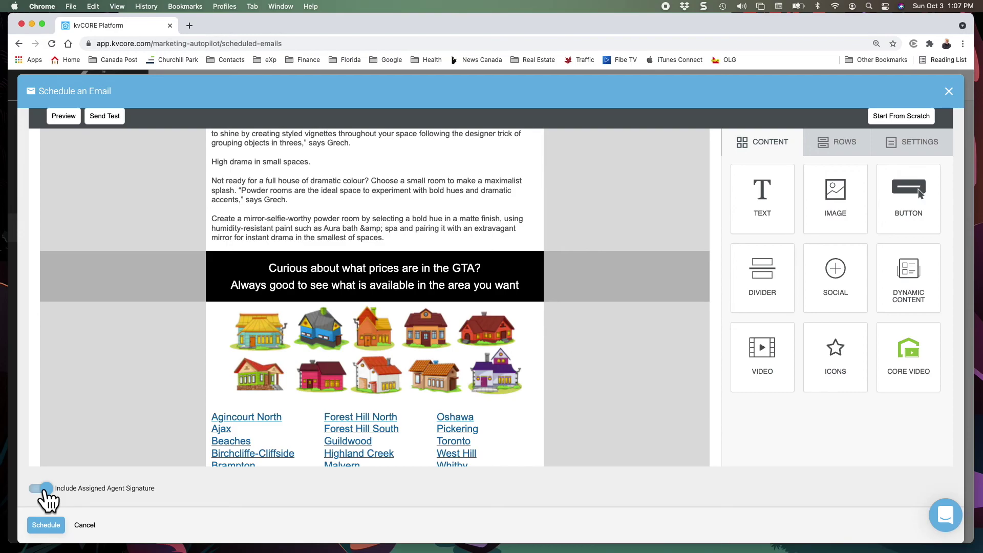
{"action": "left_click", "coordinate": [45, 489]}
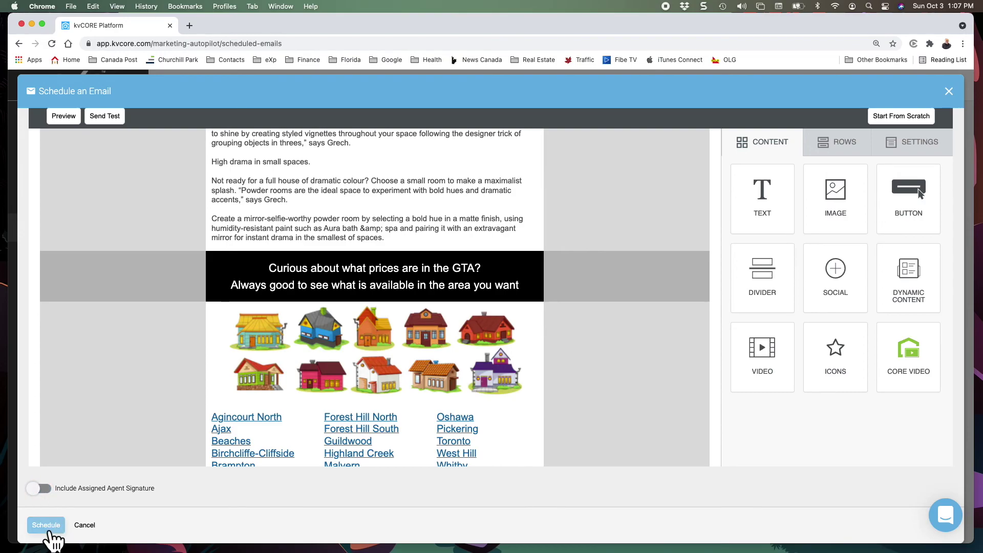